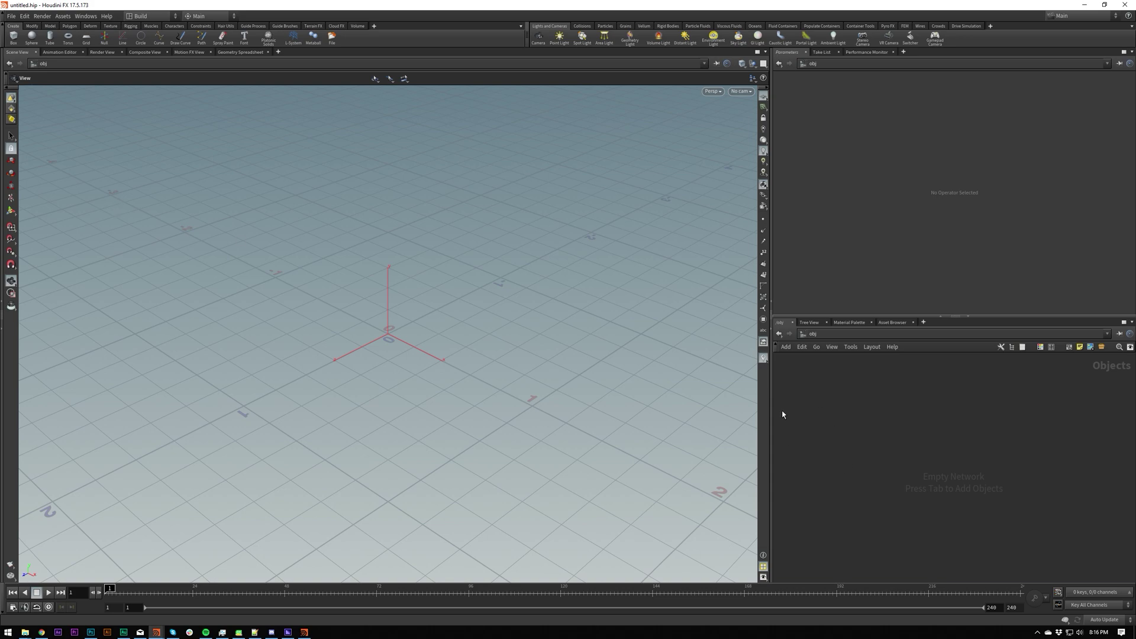
Step: Turn on the viewport visualization display and create a Grid node
{"action": "left_click", "coordinate": [764, 359]}
{"action": "left_click_drag", "start_coordinate": [887, 455], "coordinate": [1013, 518]}
{"action": "key", "text": "Tab"}
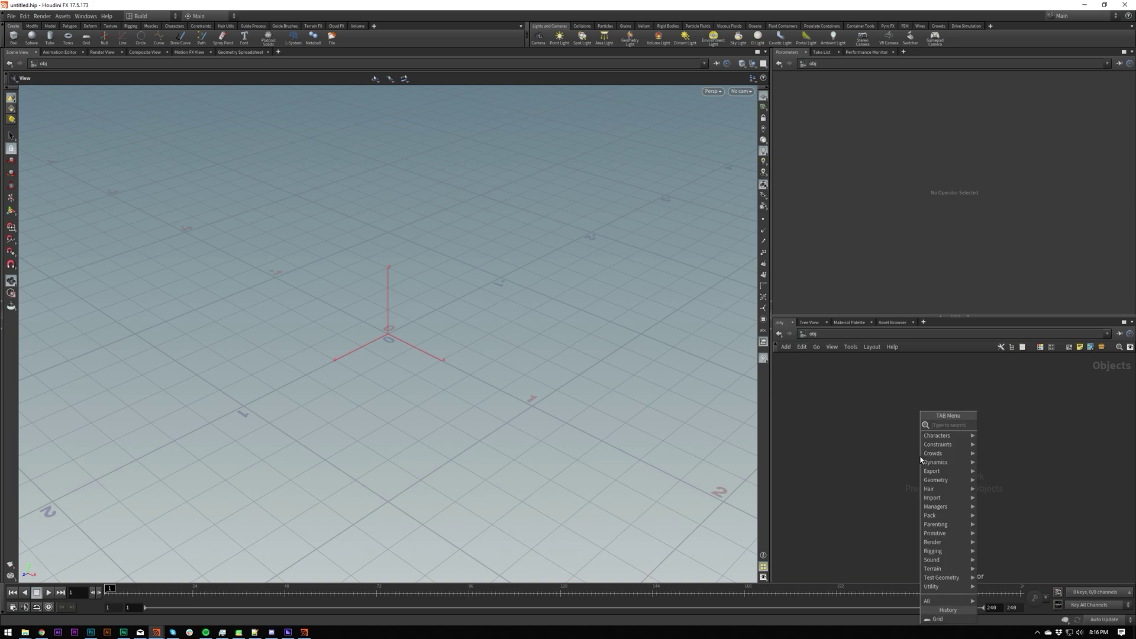
{"action": "type", "text": "grid"}
{"action": "key", "text": "Return"}
{"action": "key", "text": "Return"}
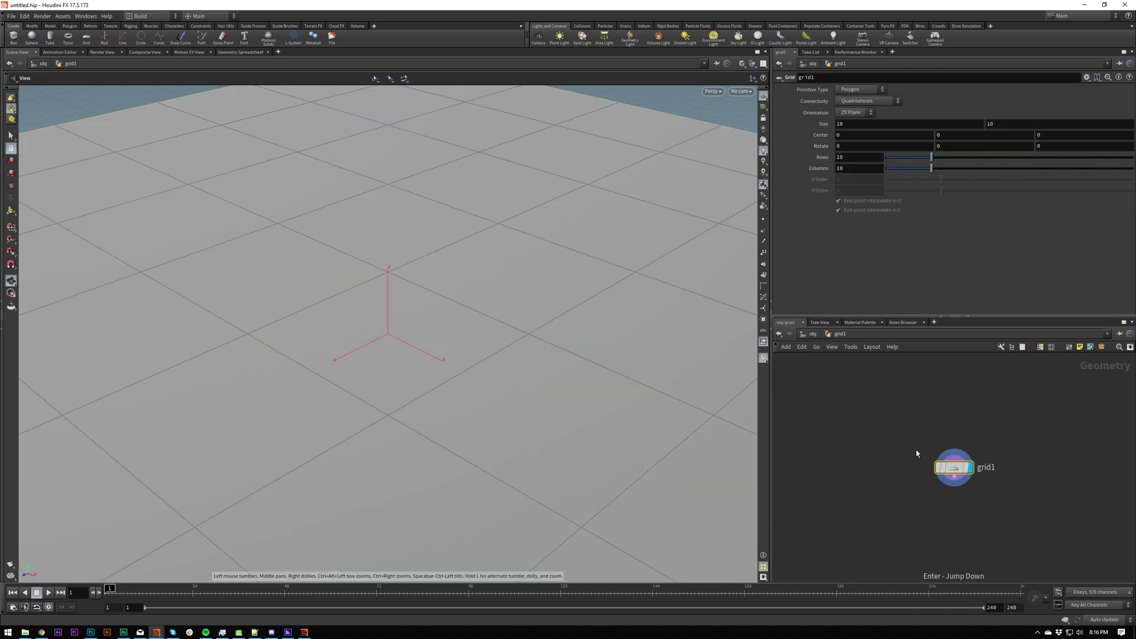
Step: Frame the 10-by-10 grid in the viewport and move grid1 higher in the network
{"action": "key", "text": "h"}
{"action": "middle_click_drag", "start_coordinate": [917, 490], "coordinate": [913, 465]}
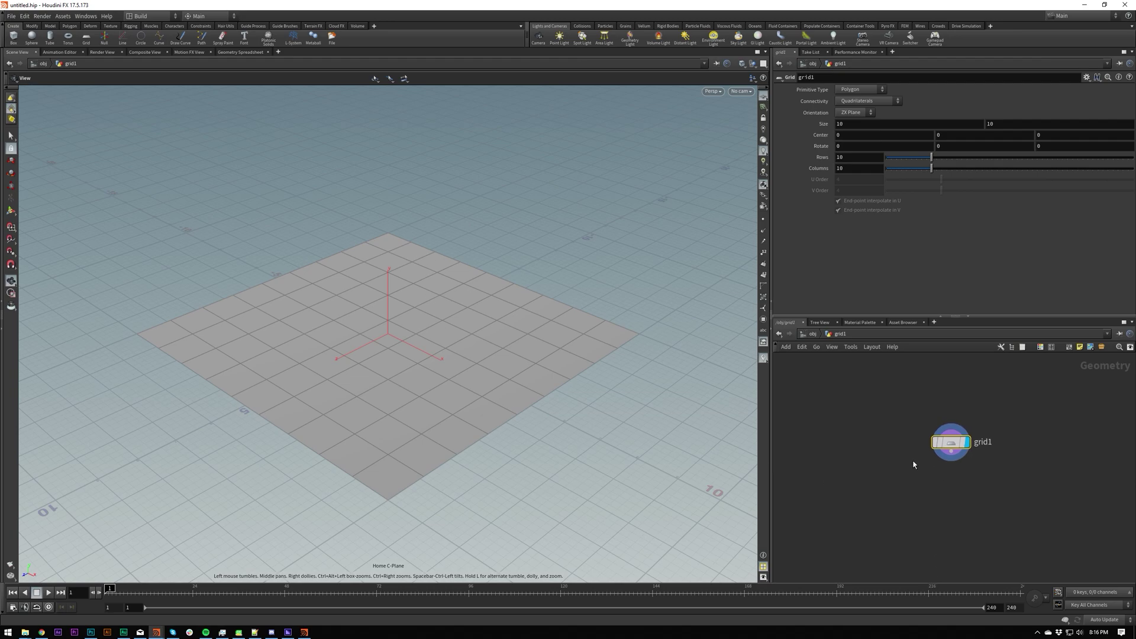
{"action": "key", "text": "g"}
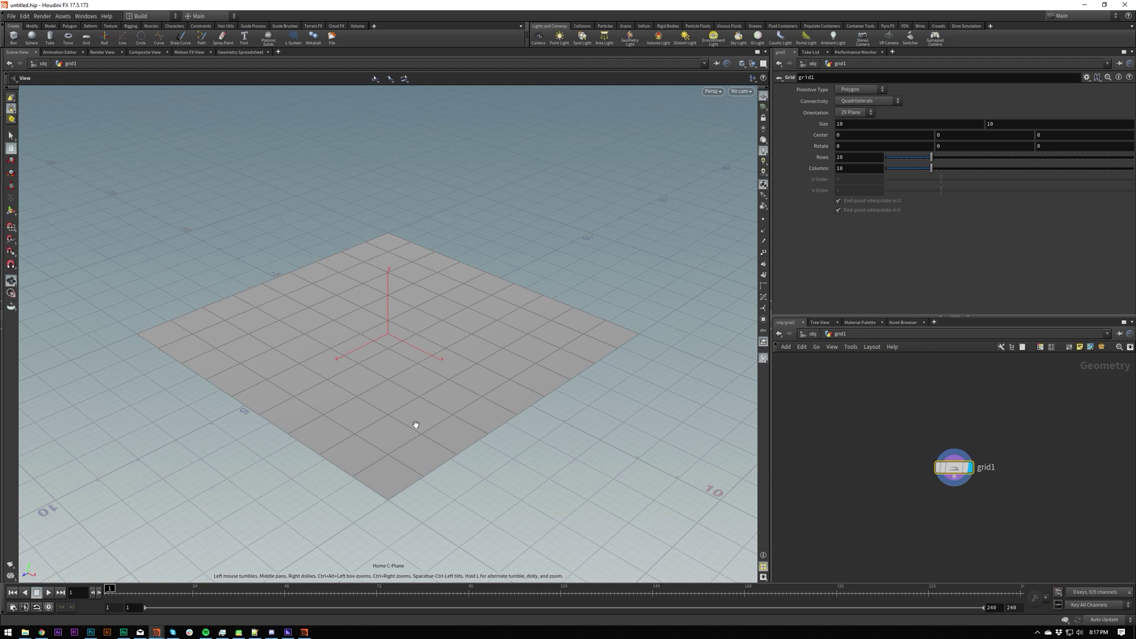
{"action": "left_click_drag", "start_coordinate": [950, 468], "coordinate": [944, 420]}
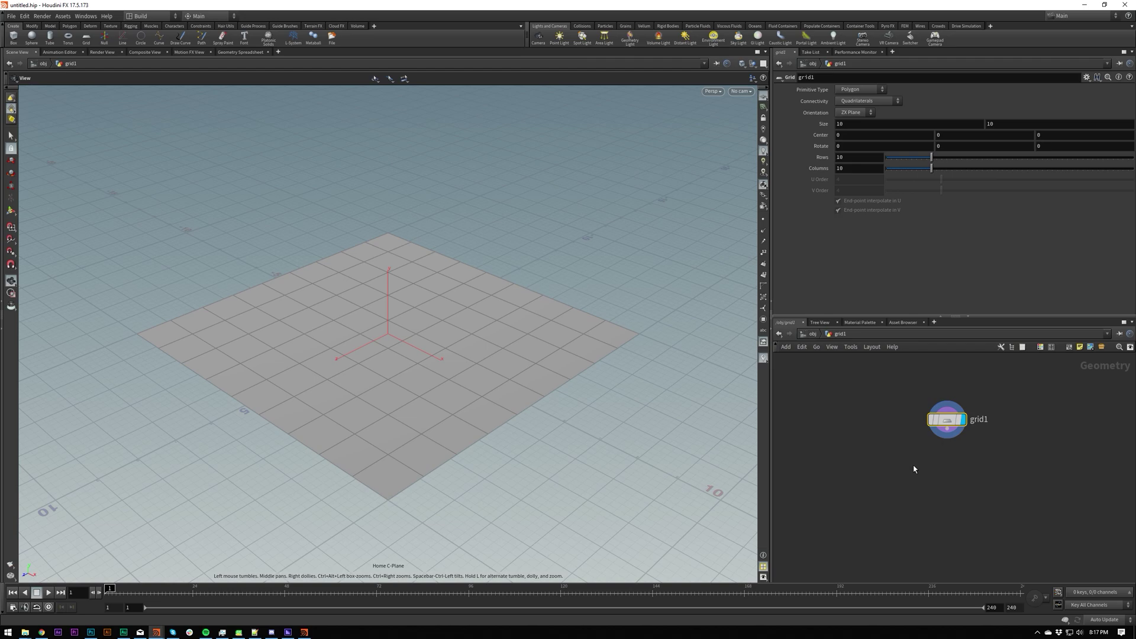
Step: Create scatter1 wired below grid1 and display its scattered points
{"action": "key", "text": "Tab"}
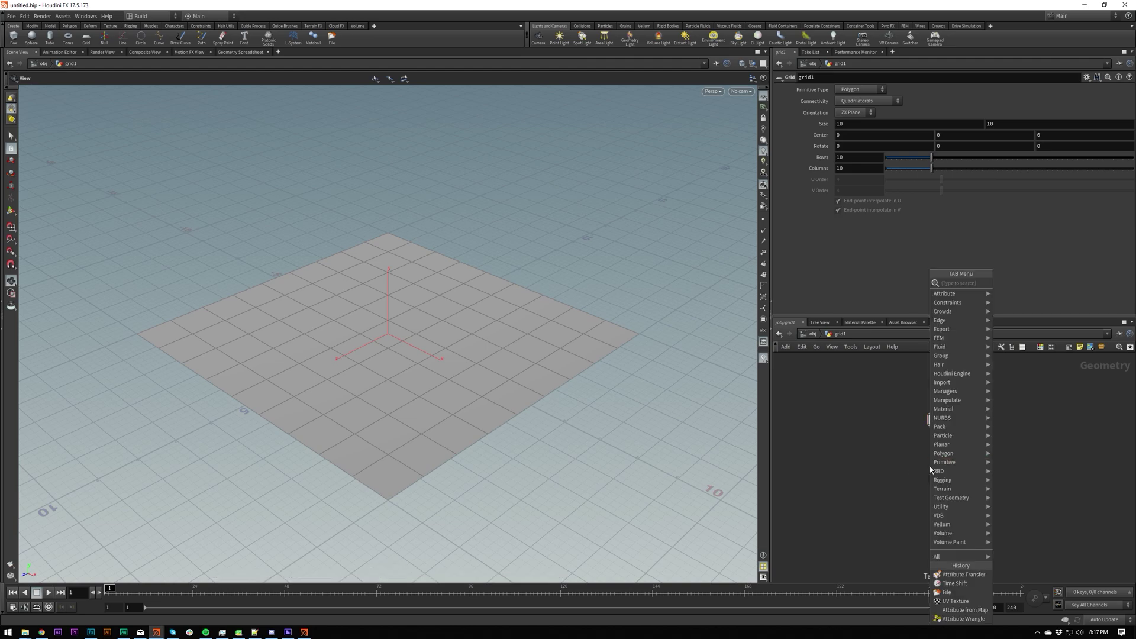
{"action": "type", "text": "scatter"}
{"action": "key", "text": "Return"}
{"action": "left_click", "coordinate": [930, 469]}
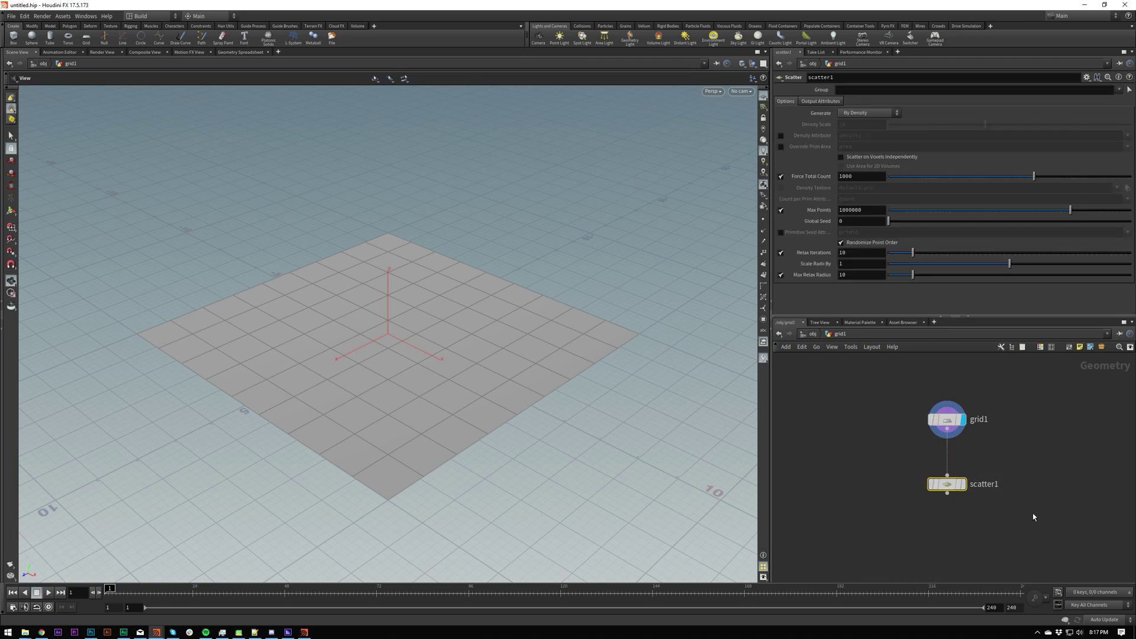
{"action": "left_click_drag", "start_coordinate": [942, 492], "coordinate": [942, 475]}
{"action": "left_click", "coordinate": [963, 467]}
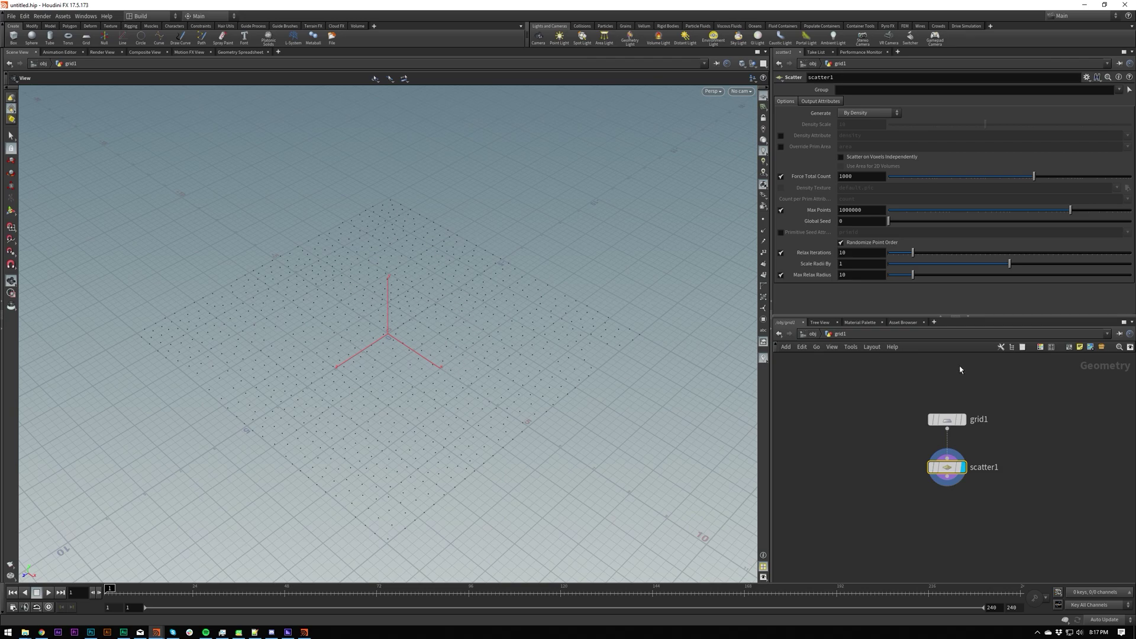
Step: Create a sphere1 node and feed it into scatter1 as a test input
{"action": "key", "text": "Tab"}
{"action": "type", "text": "sphere"}
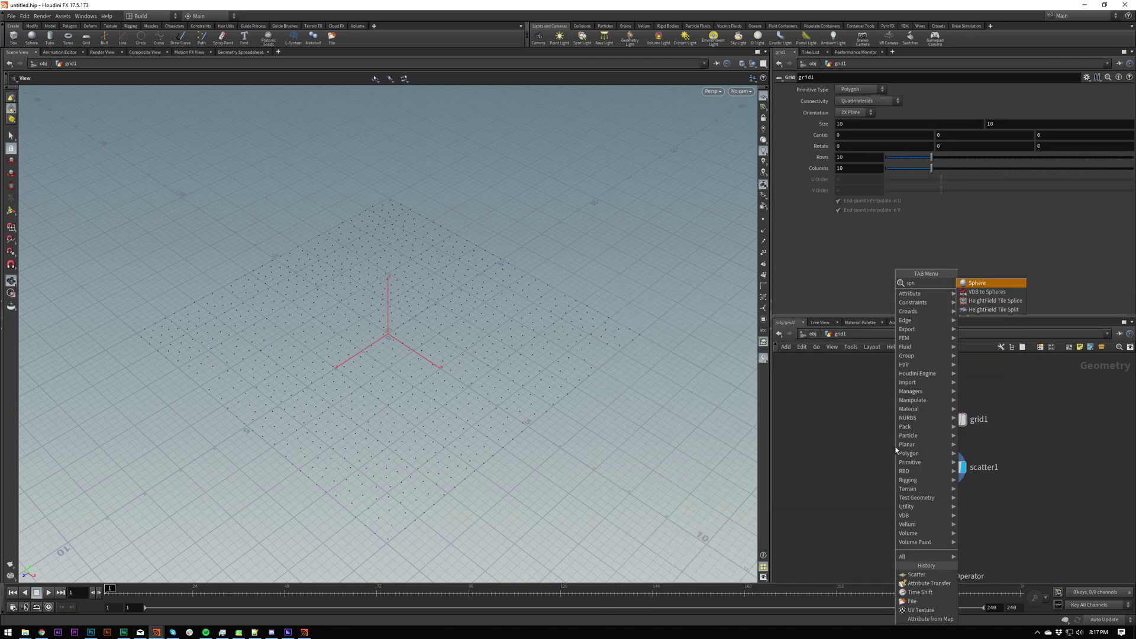
{"action": "key", "text": "Return"}
{"action": "left_click_drag", "start_coordinate": [896, 454], "coordinate": [940, 470]}
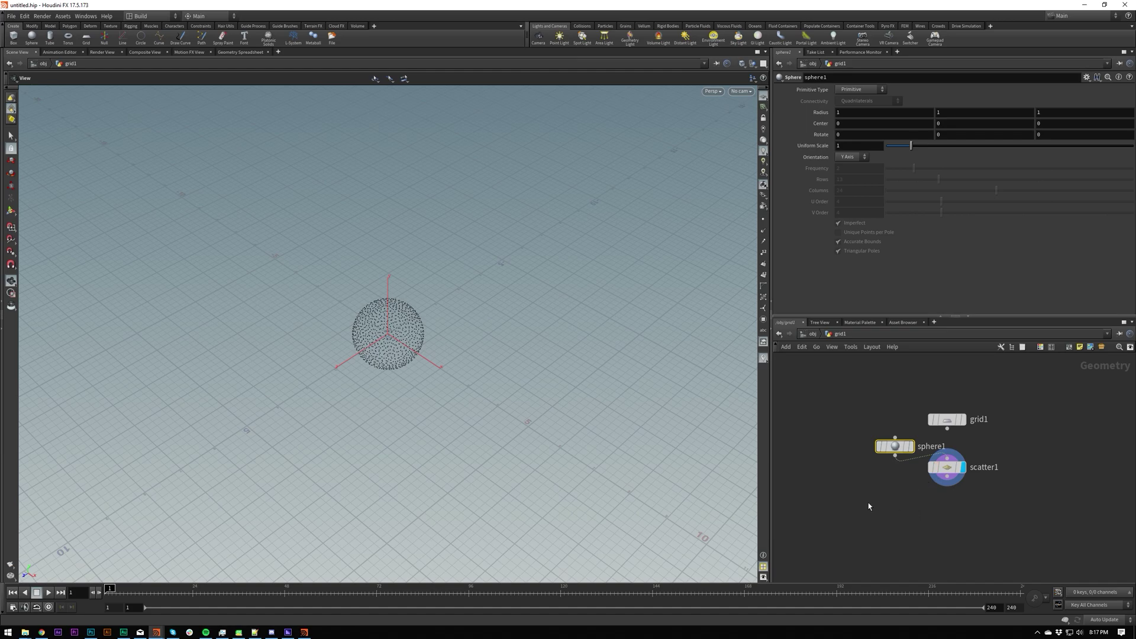
{"action": "left_click_drag", "start_coordinate": [426, 248], "coordinate": [594, 431], "text": "alt"}
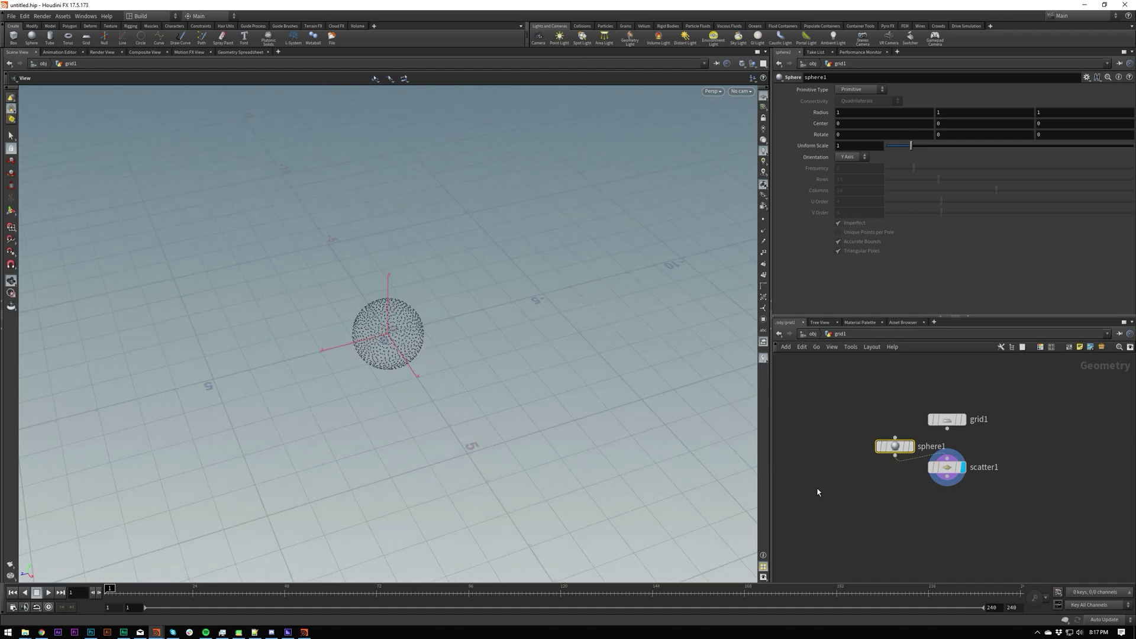
Step: Hide the viewport reference grid
{"action": "key", "text": "d"}
{"action": "left_click", "coordinate": [282, 239]}
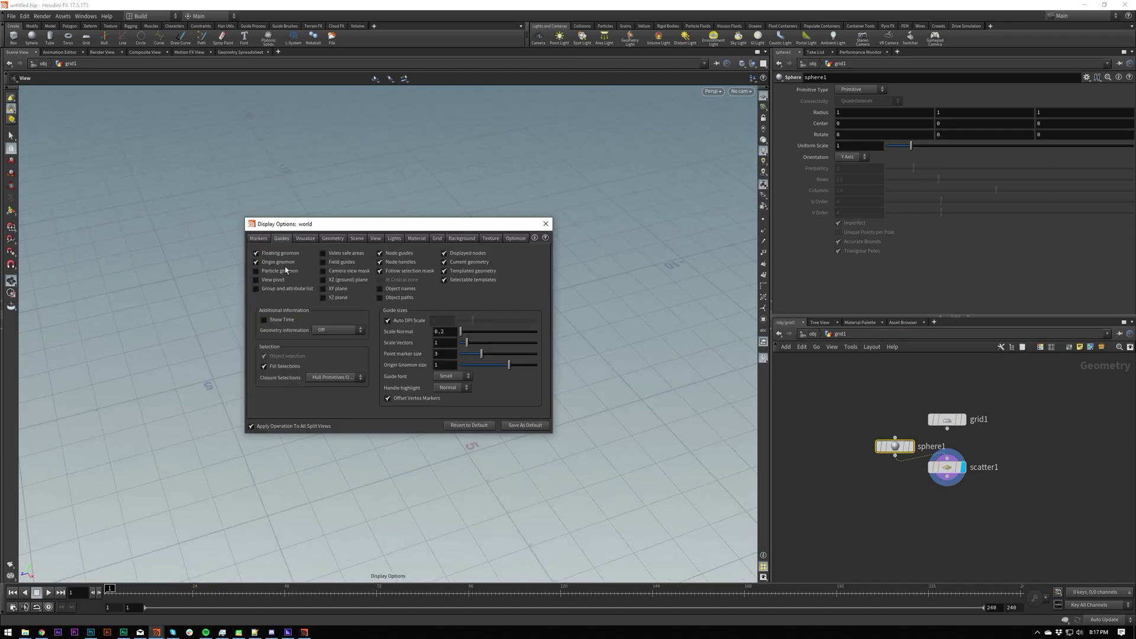
{"action": "left_click", "coordinate": [545, 223]}
{"action": "left_click_drag", "start_coordinate": [433, 320], "coordinate": [455, 346], "text": "alt"}
{"action": "left_click", "coordinate": [762, 107]}
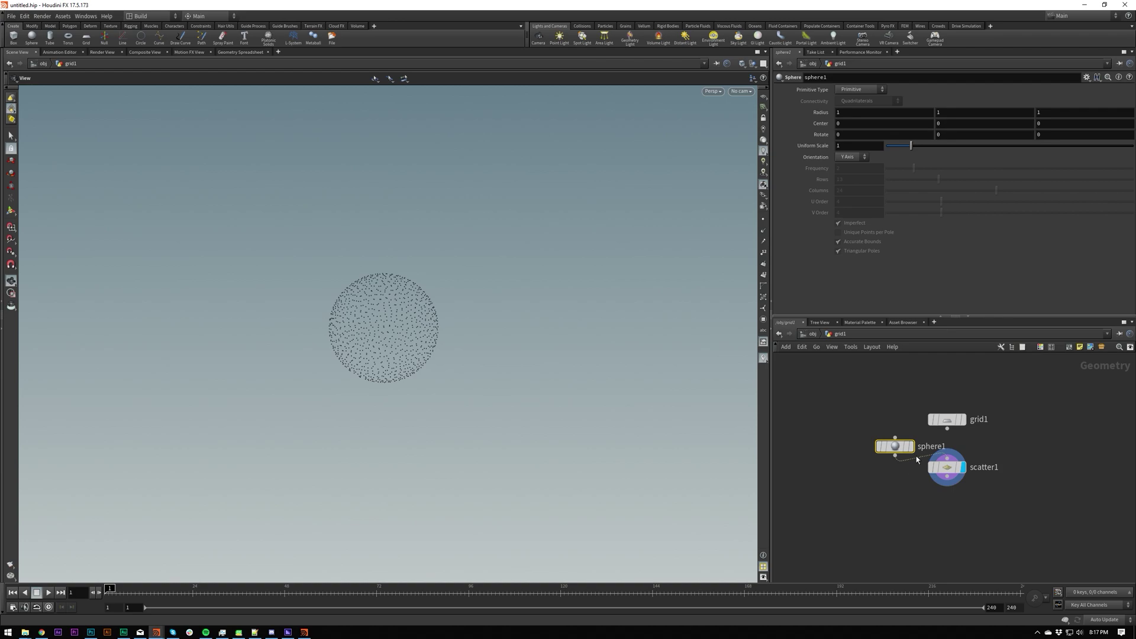
Step: Reconnect grid1 as scatter1's input, delete sphere1, and select scatter1
{"action": "left_click_drag", "start_coordinate": [917, 459], "coordinate": [948, 427]}
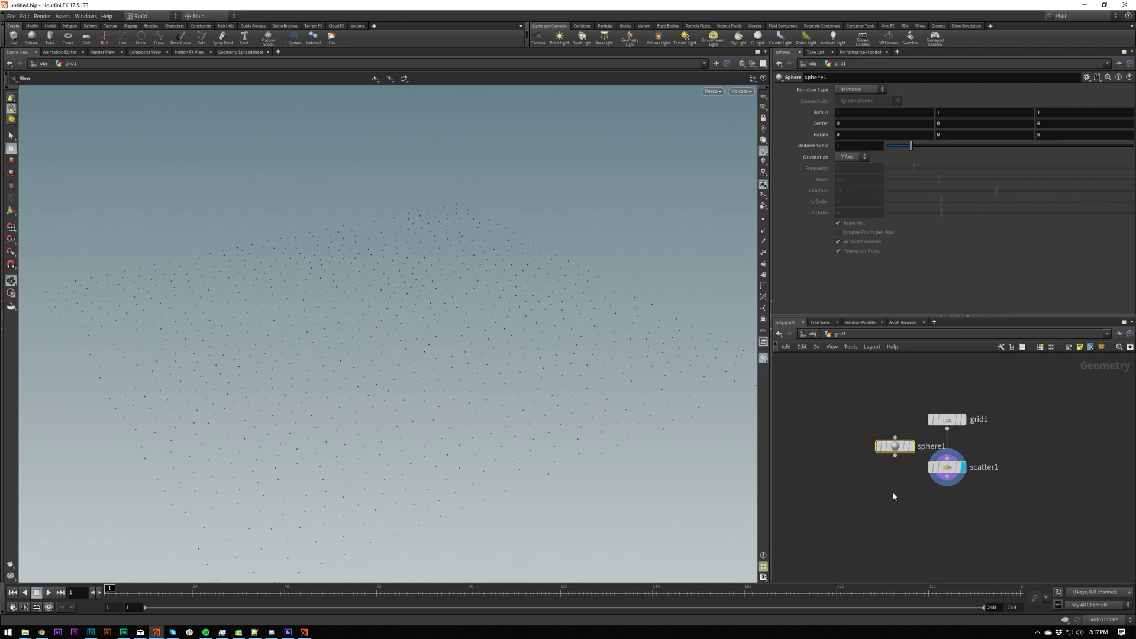
{"action": "key", "text": "Delete"}
{"action": "left_click_drag", "start_coordinate": [426, 367], "coordinate": [477, 310], "text": "alt"}
{"action": "left_click_drag", "start_coordinate": [886, 465], "coordinate": [1065, 511]}
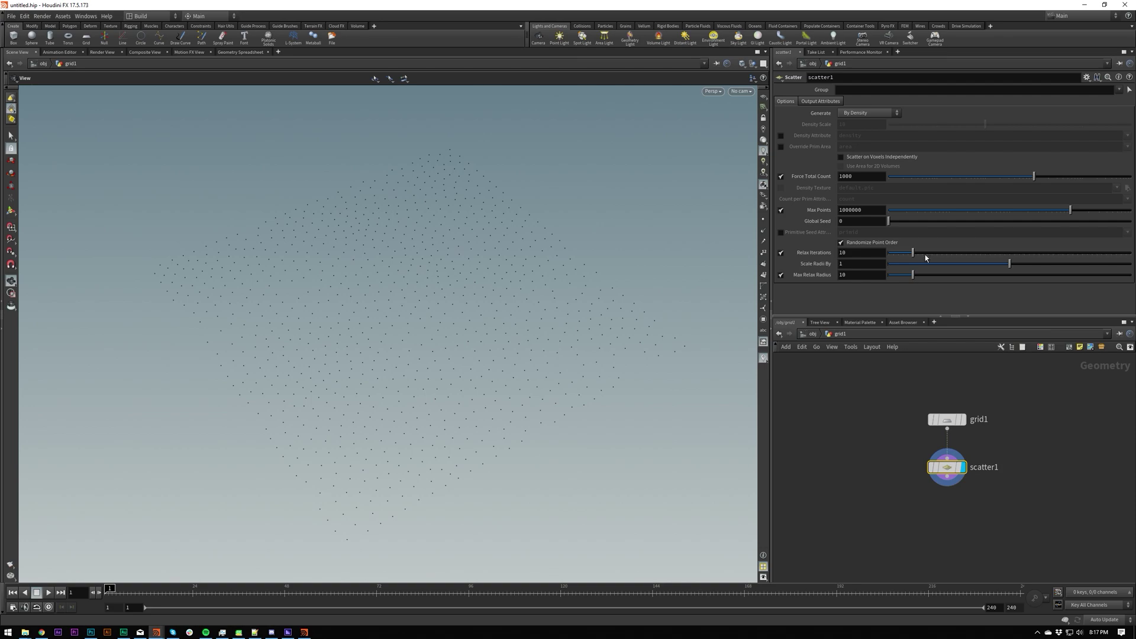
Step: Raise scatter1's Relax Iterations to 91, then lower it to 0 and view the points from above
{"action": "left_click_drag", "start_coordinate": [925, 257], "coordinate": [1011, 271]}
{"action": "left_click_drag", "start_coordinate": [967, 256], "coordinate": [887, 255]}
{"action": "middle_click_drag", "start_coordinate": [435, 386], "coordinate": [410, 305]}
{"action": "left_click_drag", "start_coordinate": [411, 305], "coordinate": [398, 352]}
Step: Re-enable relaxation on scatter1 with 10 relax iterations
{"action": "left_click", "coordinate": [781, 253]}
{"action": "left_click", "coordinate": [781, 253]}
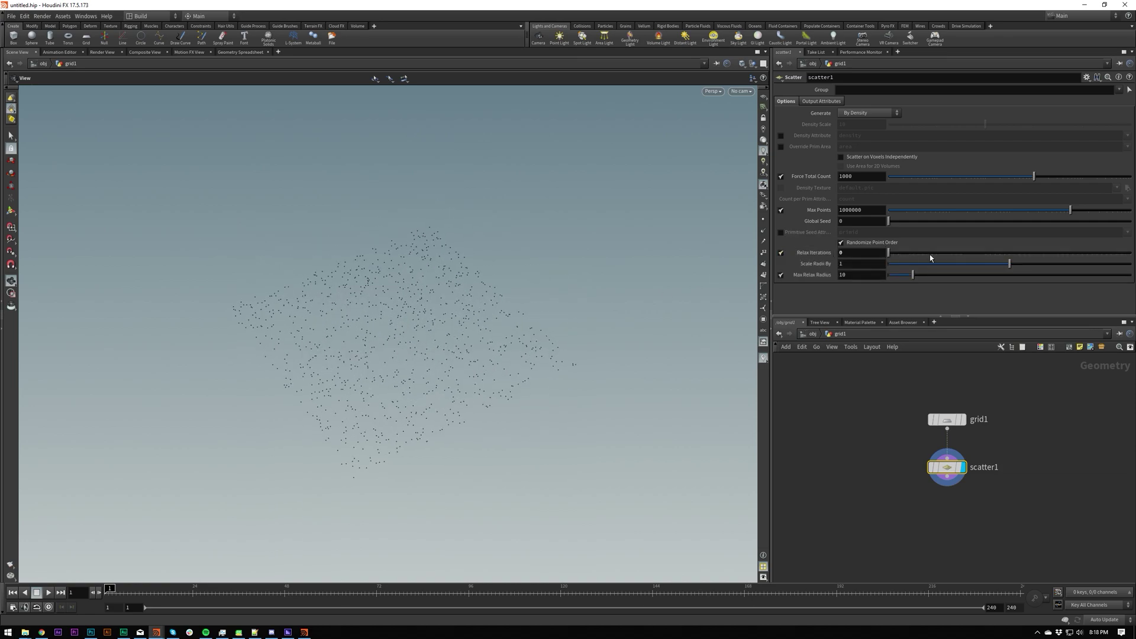
{"action": "left_click", "coordinate": [847, 253]}
{"action": "type", "text": "10"}
{"action": "key", "text": "Return"}
Step: Set Global Seed to $F and play the timeline to watch the points change
{"action": "mouse_move", "coordinate": [897, 223]}
{"action": "left_mouse_down"}
{"action": "mouse_move", "coordinate": [950, 219]}
{"action": "mouse_move", "coordinate": [887, 223]}
{"action": "left_mouse_up"}
{"action": "left_click", "coordinate": [869, 223]}
{"action": "type", "text": "$F"}
{"action": "key", "text": "Return"}
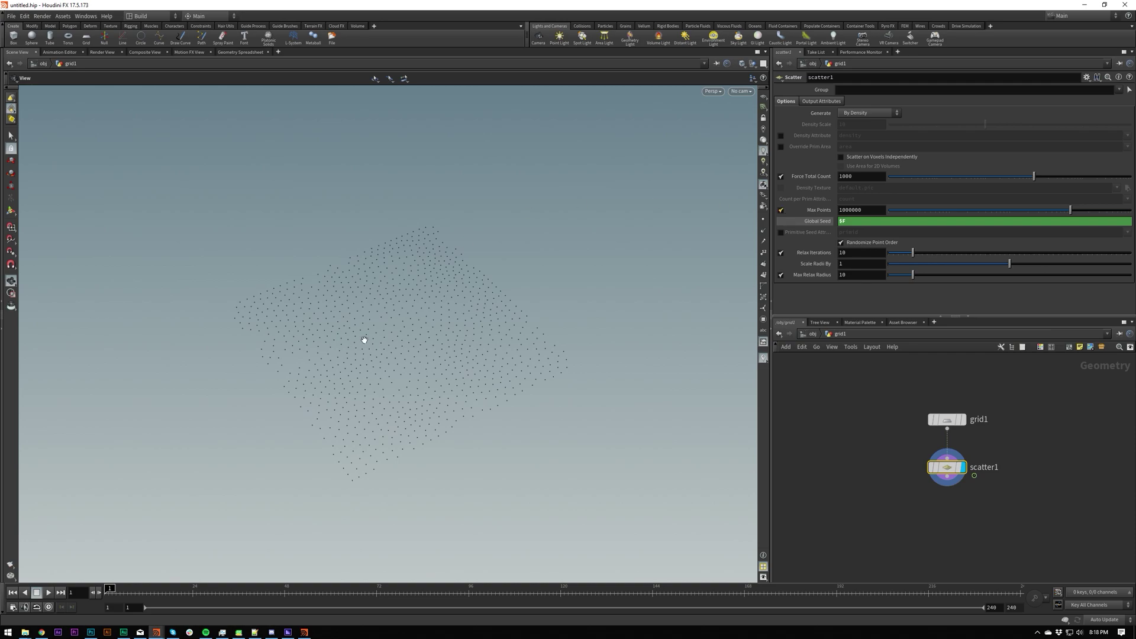
{"action": "key", "text": "Up"}
{"action": "key", "text": "ctrl+Up"}
{"action": "key", "text": "Up"}
{"action": "key", "text": "ctrl+Up"}
Step: Remove the $F expression and set Global Seed back to 0
{"action": "left_click", "coordinate": [862, 222], "text": "ctrl+shift"}
{"action": "left_click", "coordinate": [861, 221]}
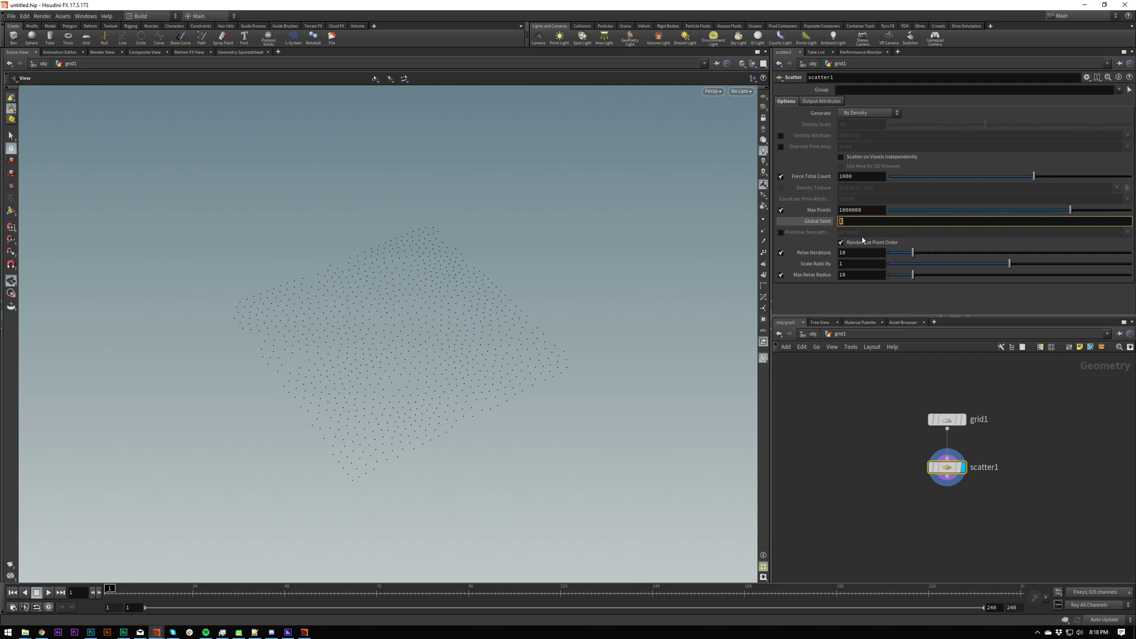
{"action": "type", "text": "0"}
{"action": "key", "text": "Return"}
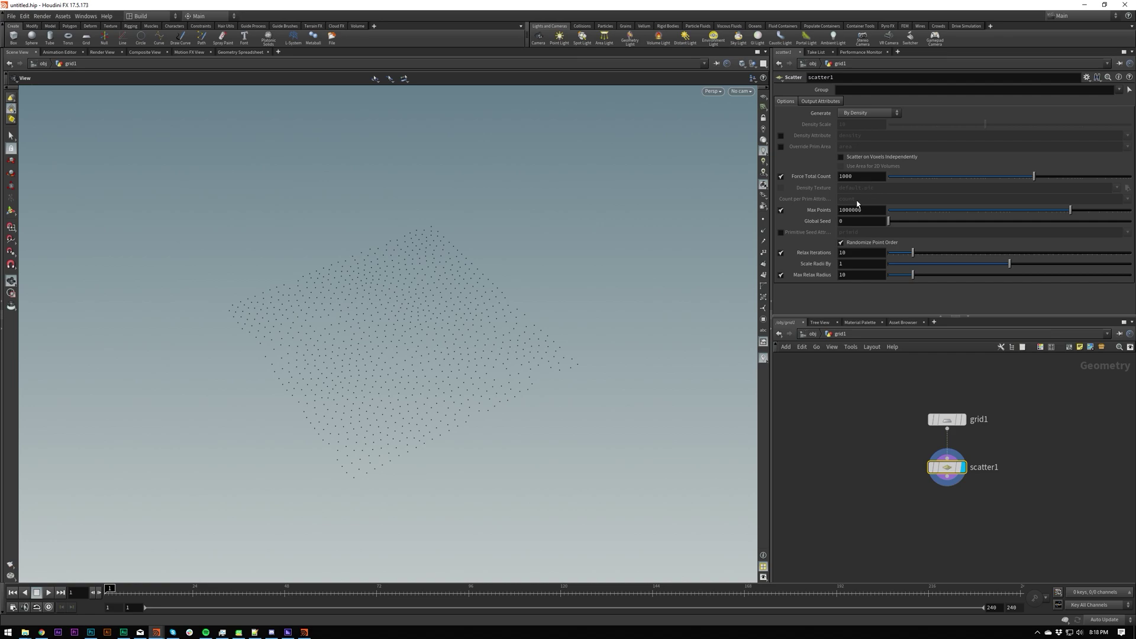
Step: Experiment with Max Points and a Force Total Count of 3728, then undo the count changes
{"action": "left_click", "coordinate": [862, 176]}
{"action": "left_click", "coordinate": [866, 211]}
{"action": "key", "text": "BackSpace"}
{"action": "key", "text": "BackSpace"}
{"action": "key", "text": "BackSpace"}
{"action": "key", "text": "BackSpace"}
{"action": "key", "text": "Return"}
{"action": "left_click_drag", "start_coordinate": [477, 307], "coordinate": [439, 314]}
{"action": "left_click_drag", "start_coordinate": [1034, 176], "coordinate": [1086, 179]}
{"action": "key", "text": "ctrl+z"}
{"action": "key", "text": "ctrl+z"}
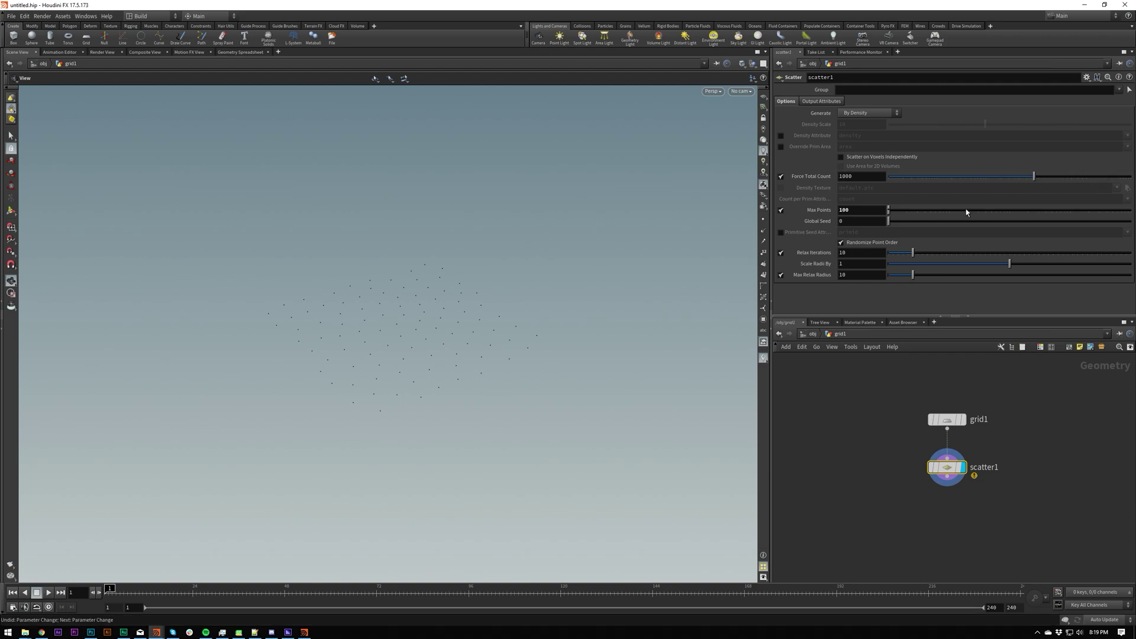
{"action": "left_click_drag", "start_coordinate": [393, 259], "coordinate": [421, 300]}
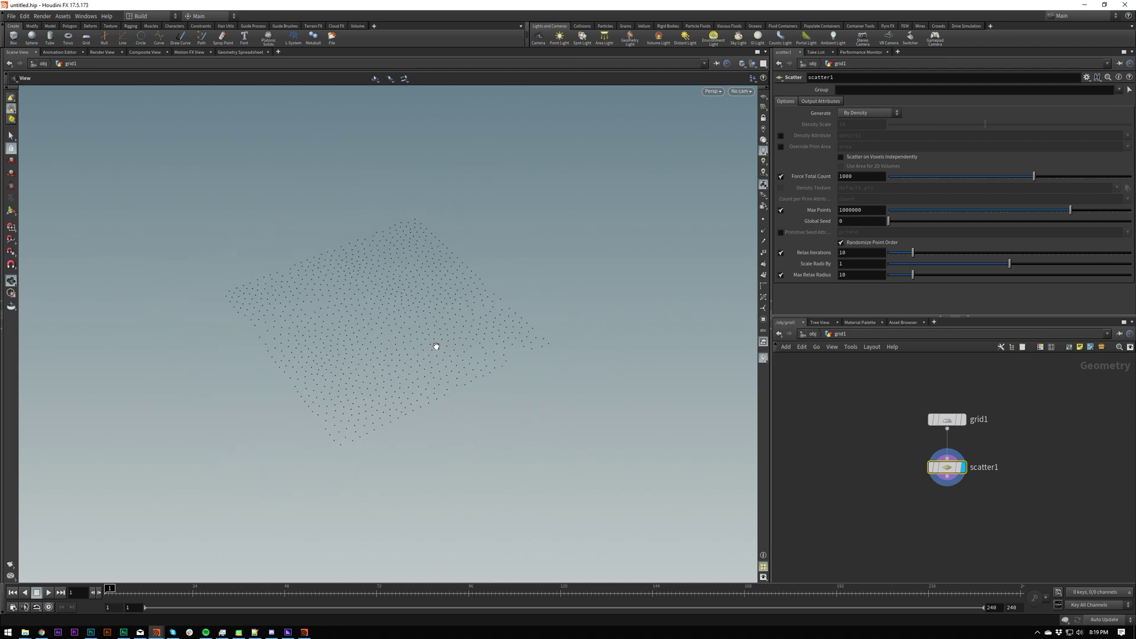
Step: Create an Attribute from Map node below scatter1, tidy the layout, and display it
{"action": "key", "text": "Tab"}
{"action": "type", "text": "at"}
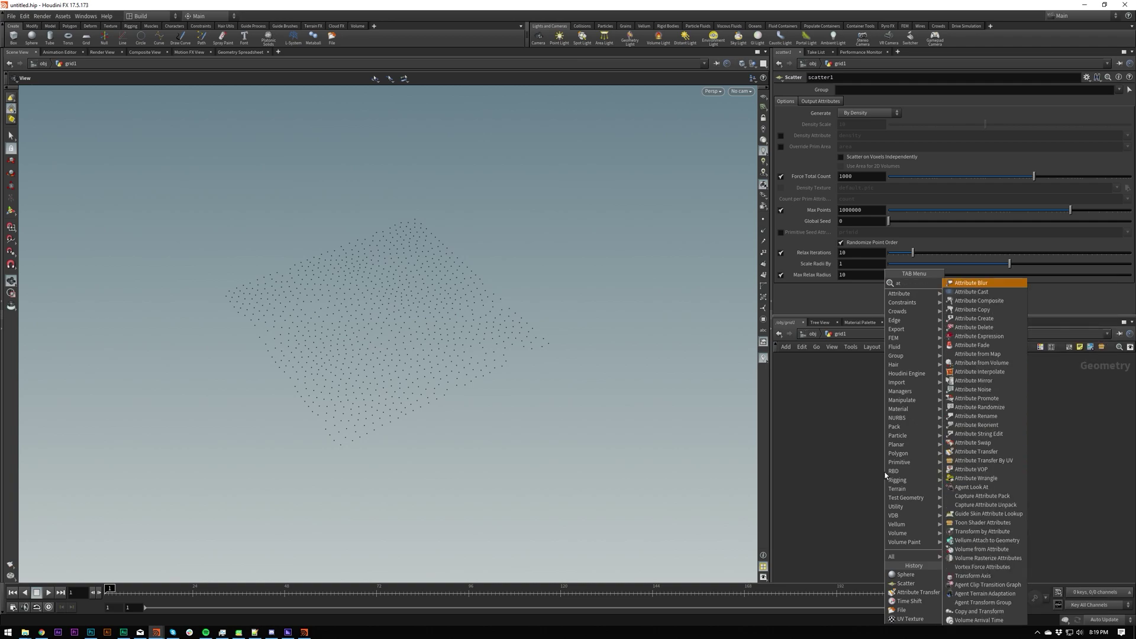
{"action": "left_click", "coordinate": [978, 354]}
{"action": "left_click", "coordinate": [884, 471]}
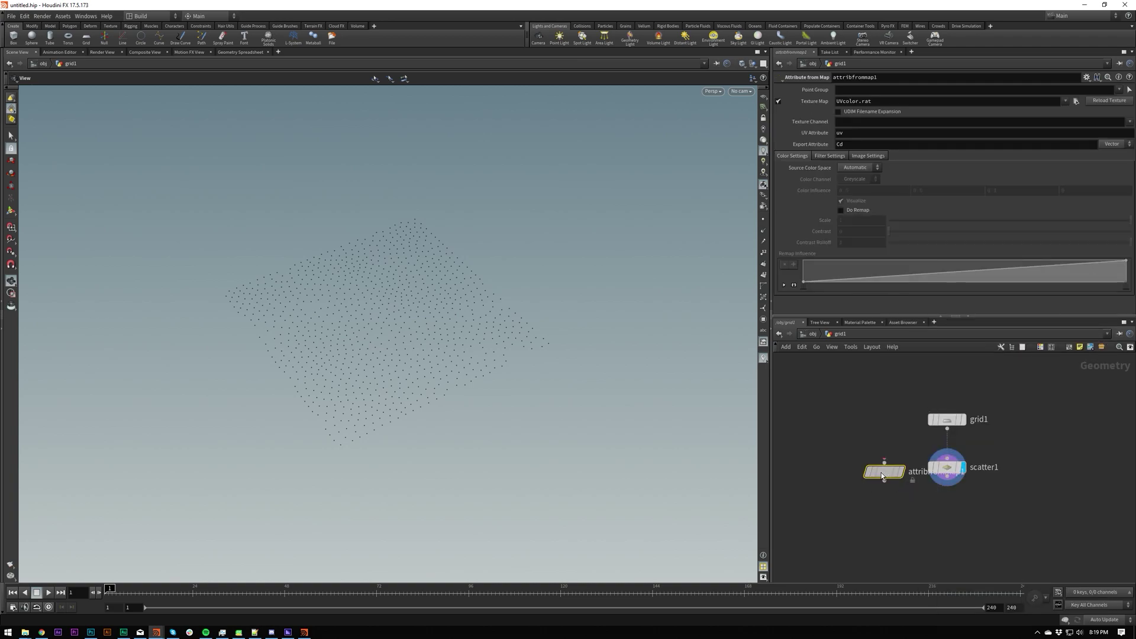
{"action": "key", "text": "l"}
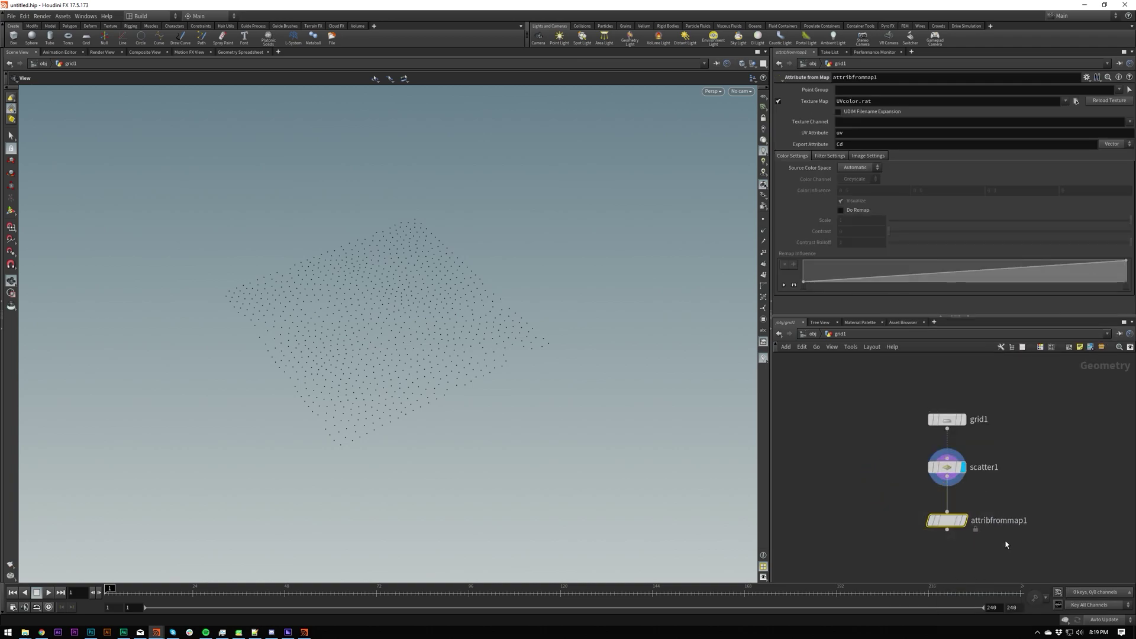
{"action": "key", "text": "r"}
{"action": "scroll", "coordinate": [456, 373], "scroll_direction": "up", "scroll_amount": 5}
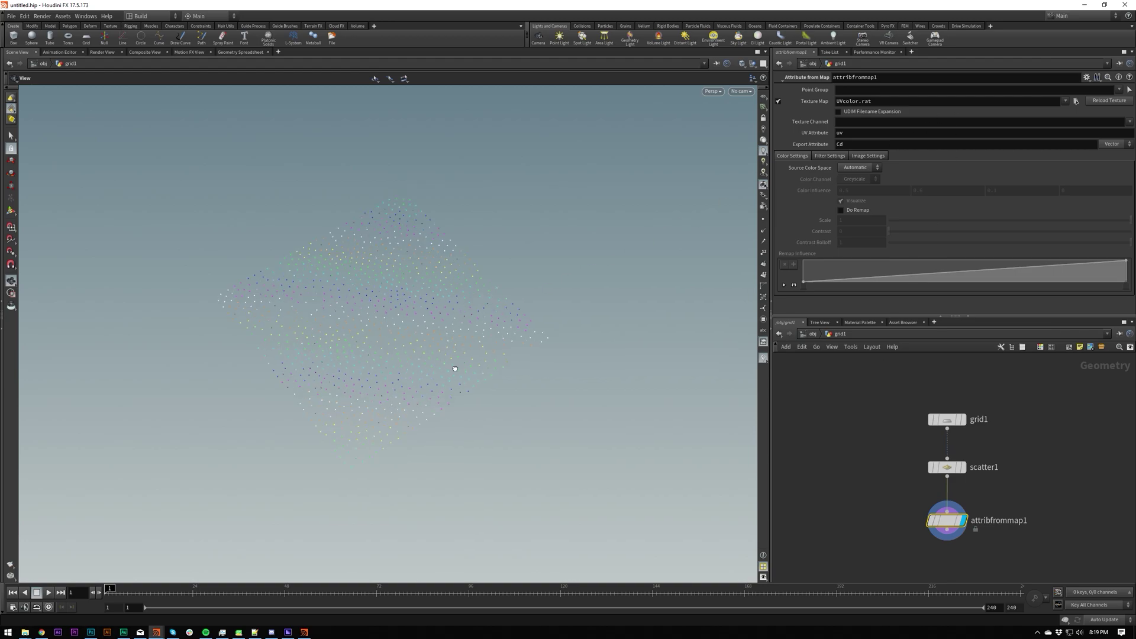
{"action": "scroll", "coordinate": [454, 348], "scroll_direction": "down", "scroll_amount": 3}
Step: Set scatter1's Force Total Count to 10000
{"action": "left_click", "coordinate": [947, 467]}
{"action": "left_click", "coordinate": [854, 176]}
{"action": "type", "text": "000"}
{"action": "key", "text": "Return"}
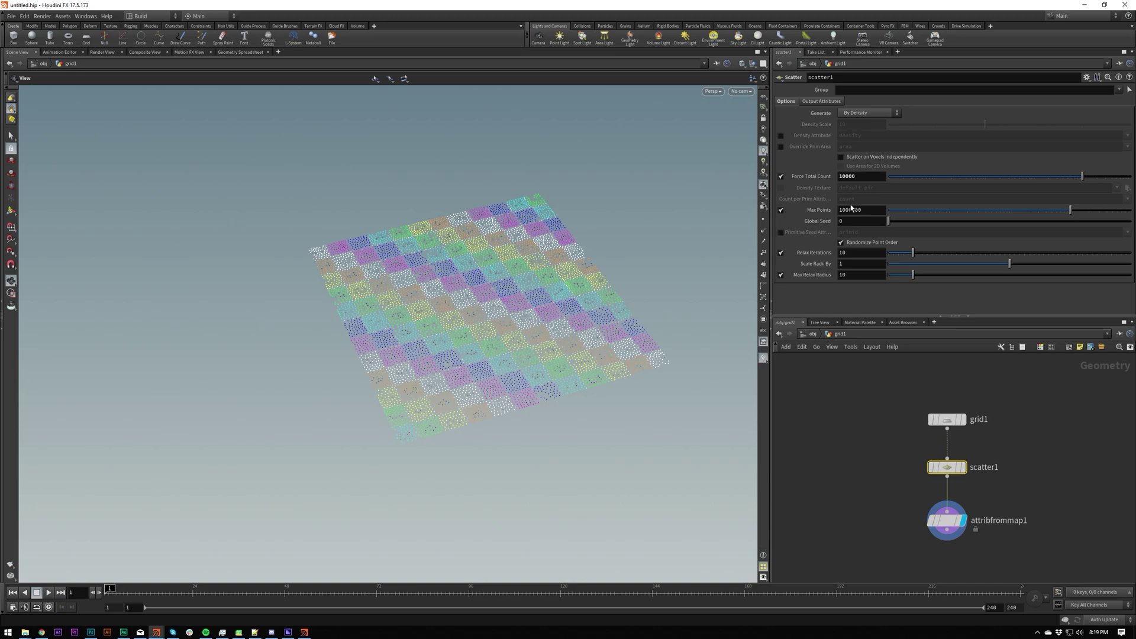
Step: Load grad.png as attribfrommap1's texture map
{"action": "scroll", "coordinate": [632, 332], "scroll_direction": "up", "scroll_amount": 3}
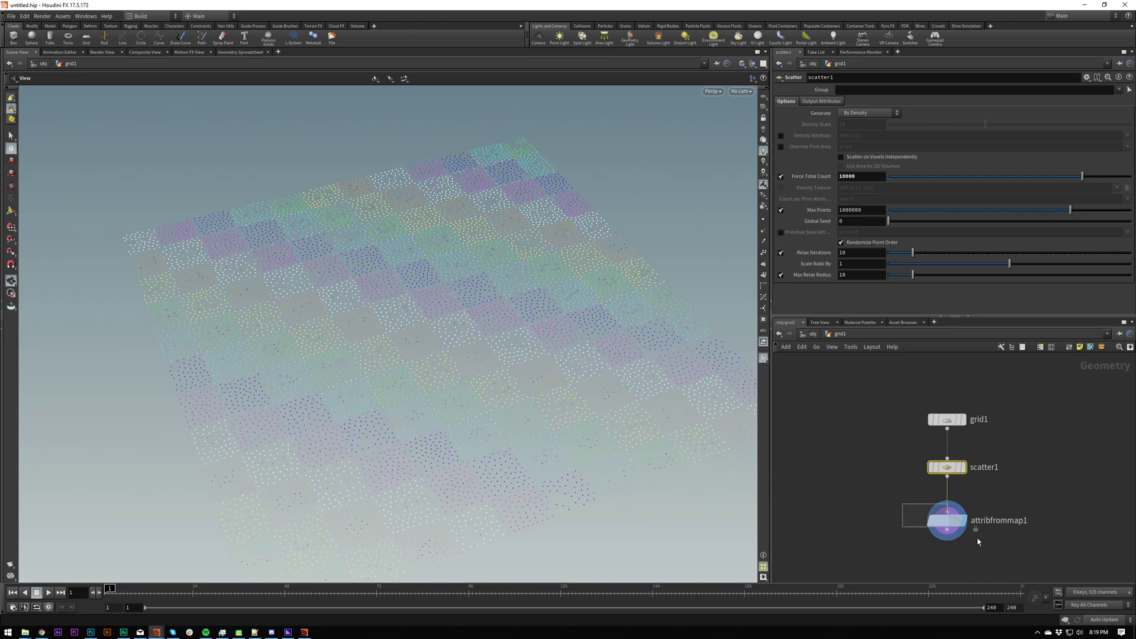
{"action": "left_click", "coordinate": [947, 520]}
{"action": "left_click", "coordinate": [1076, 101]}
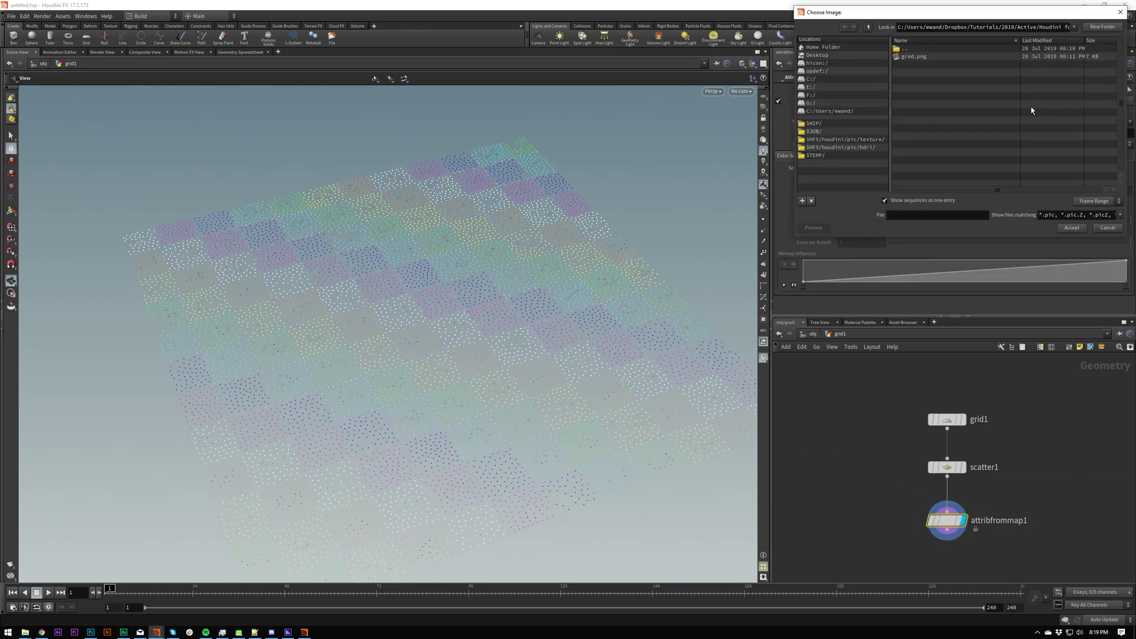
{"action": "double_click", "coordinate": [909, 59]}
{"action": "scroll", "coordinate": [432, 386], "scroll_direction": "down", "scroll_amount": 3}
{"action": "left_click_drag", "start_coordinate": [426, 352], "coordinate": [421, 372]}
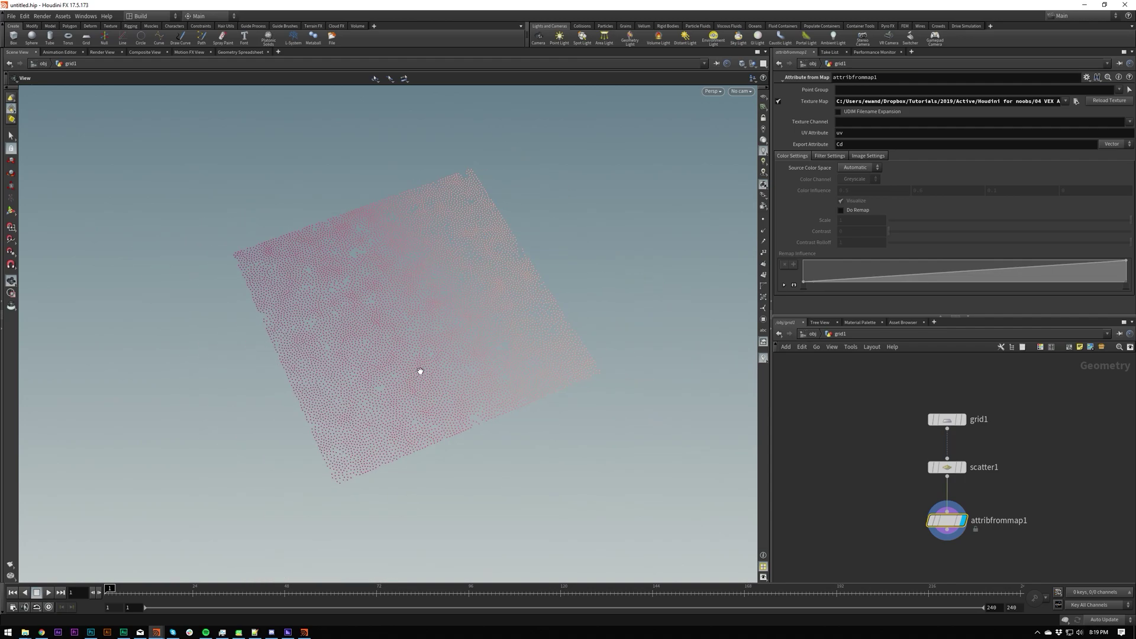
Step: Switch the viewport background to the Dark colour scheme and deselect attribfrommap1
{"action": "key", "text": "d"}
{"action": "left_click", "coordinate": [462, 238]}
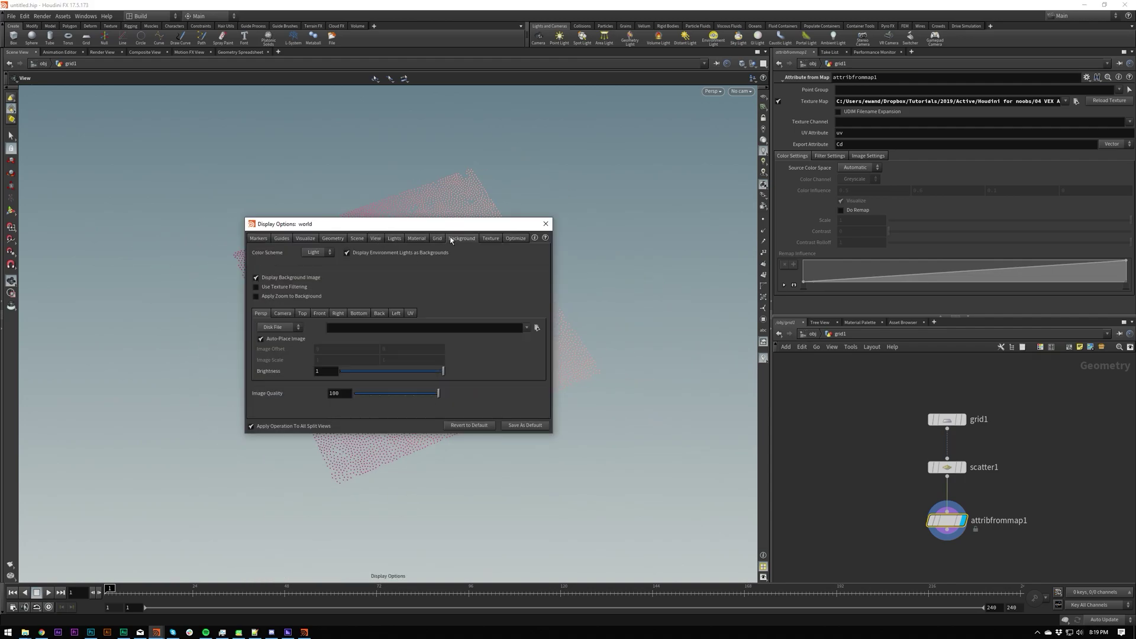
{"action": "left_click", "coordinate": [318, 252]}
{"action": "left_click", "coordinate": [312, 269]}
{"action": "left_click", "coordinate": [546, 225]}
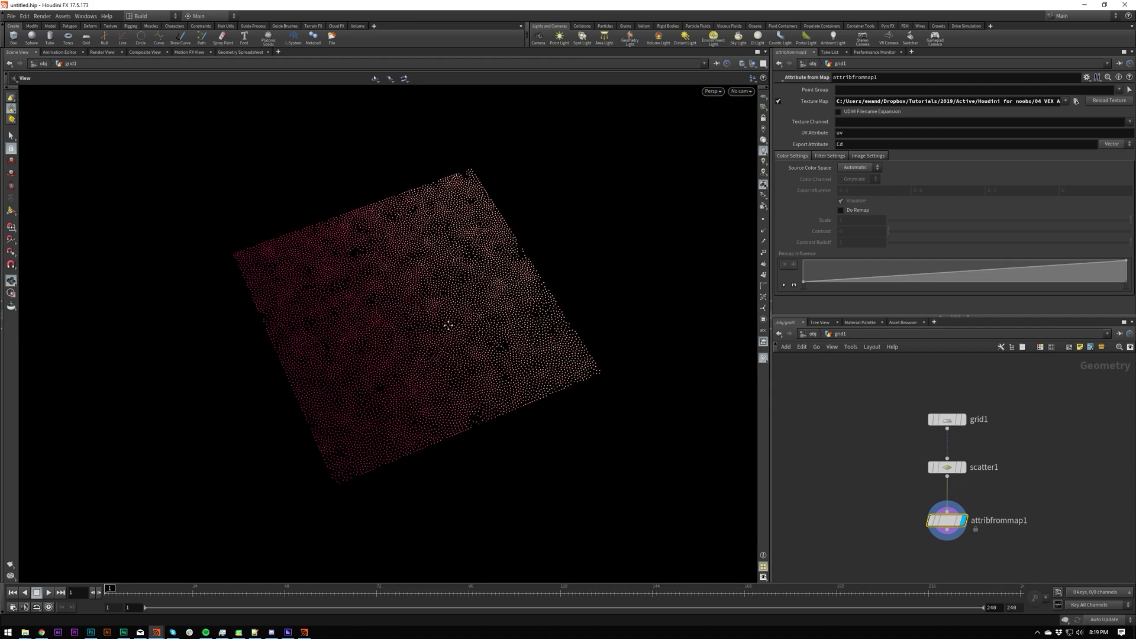
{"action": "scroll", "coordinate": [444, 325], "scroll_direction": "up", "scroll_amount": 3}
{"action": "left_click", "coordinate": [798, 488]}
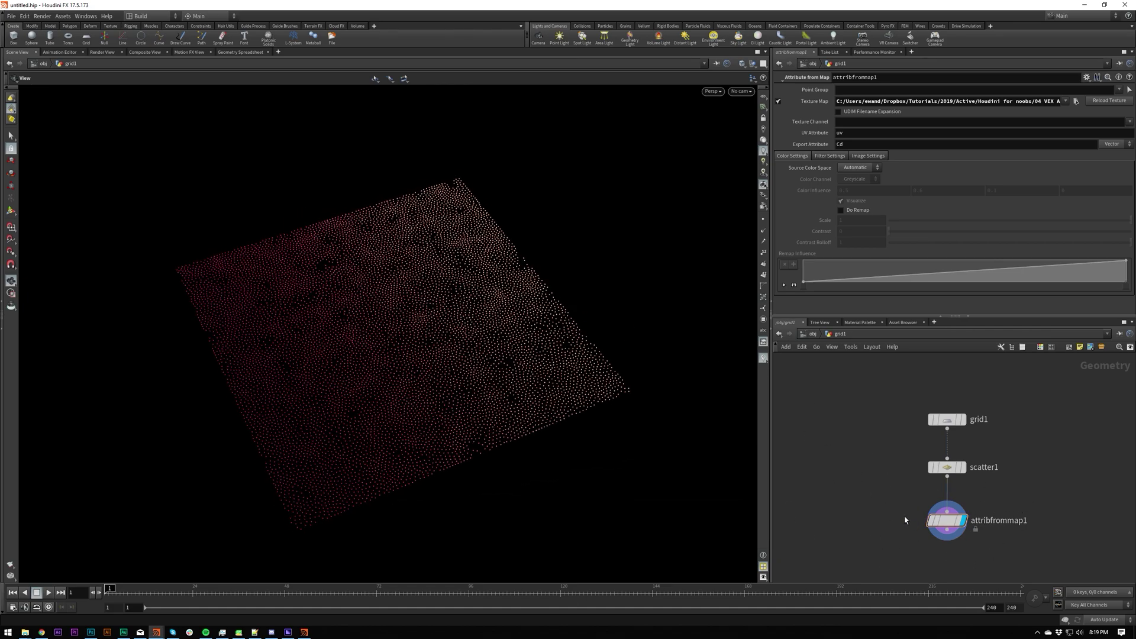
{"action": "mouse_move", "coordinate": [947, 522]}
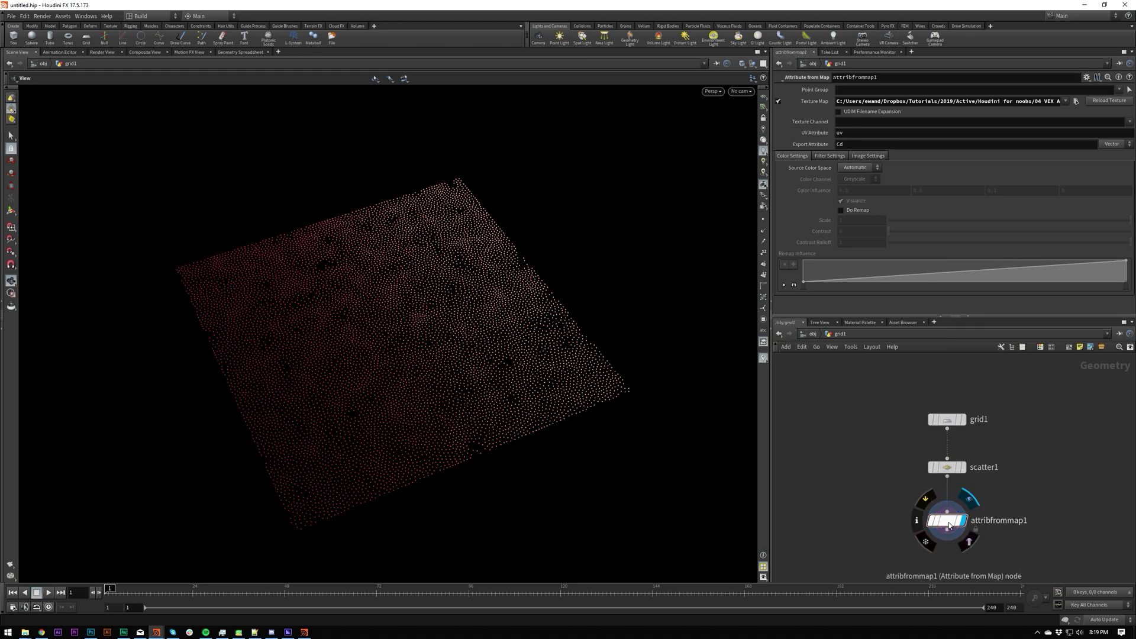
{"action": "double_click", "coordinate": [950, 525]}
{"action": "middle_click_drag", "start_coordinate": [914, 394], "coordinate": [855, 384]}
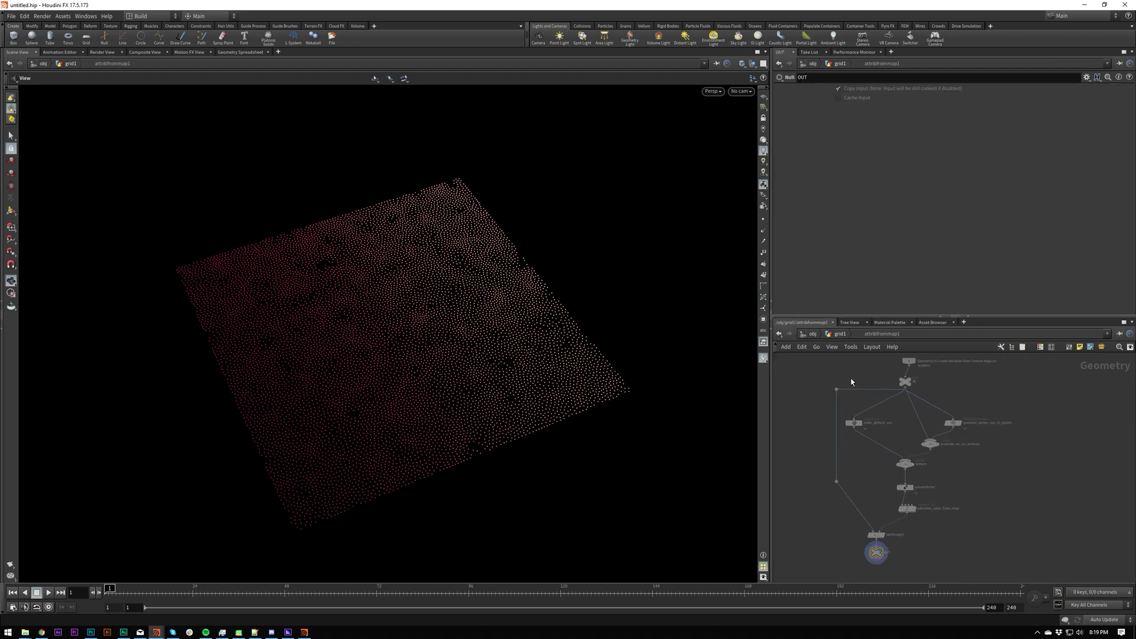
{"action": "scroll", "coordinate": [868, 377], "scroll_direction": "up", "scroll_amount": 2}
{"action": "scroll", "coordinate": [873, 379], "scroll_direction": "down", "scroll_amount": 1}
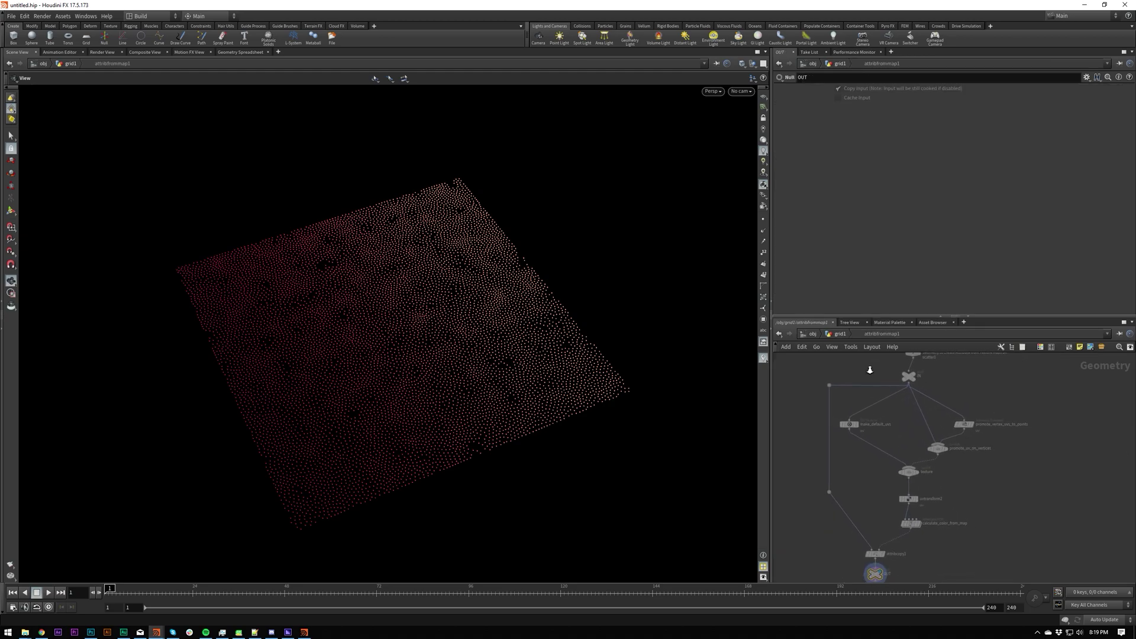
{"action": "scroll", "coordinate": [966, 366], "scroll_direction": "up", "scroll_amount": 2}
{"action": "scroll", "coordinate": [970, 385], "scroll_direction": "down", "scroll_amount": 3}
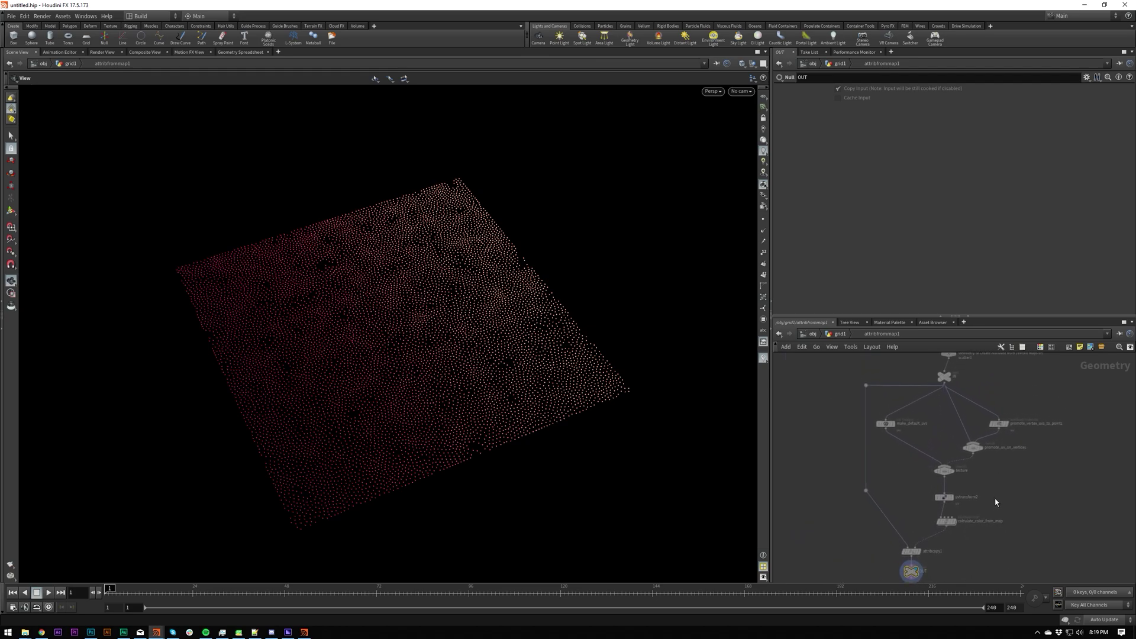
{"action": "scroll", "coordinate": [960, 493], "scroll_direction": "up", "scroll_amount": 3}
{"action": "left_click", "coordinate": [905, 540]}
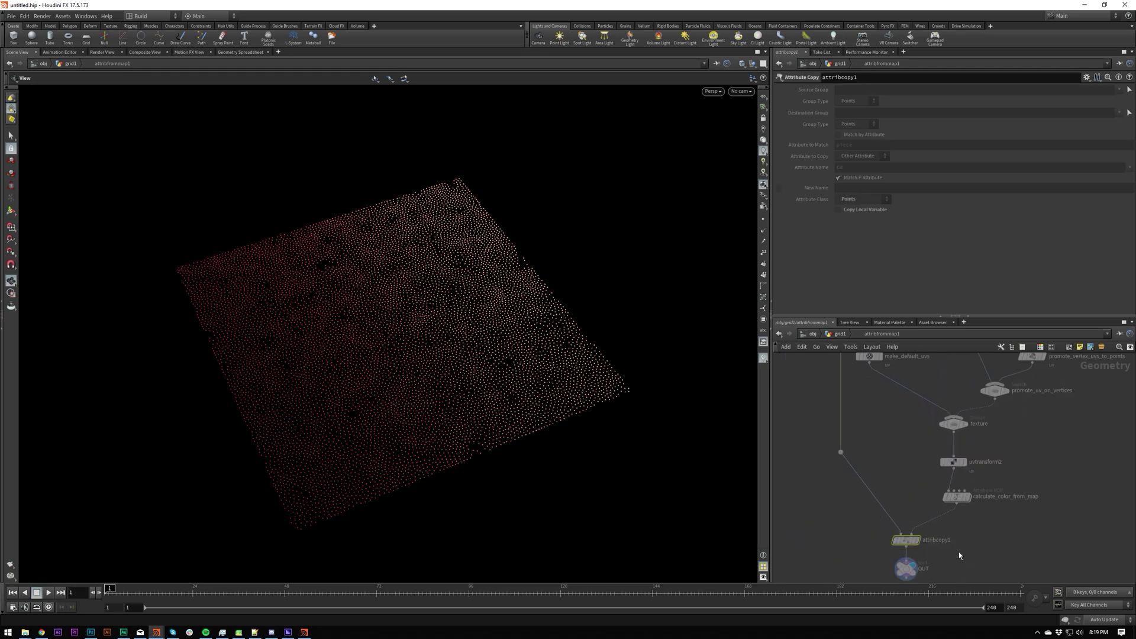
{"action": "left_click", "coordinate": [957, 497]}
{"action": "left_click_drag", "start_coordinate": [924, 450], "coordinate": [1041, 464]}
{"action": "key", "text": "u"}
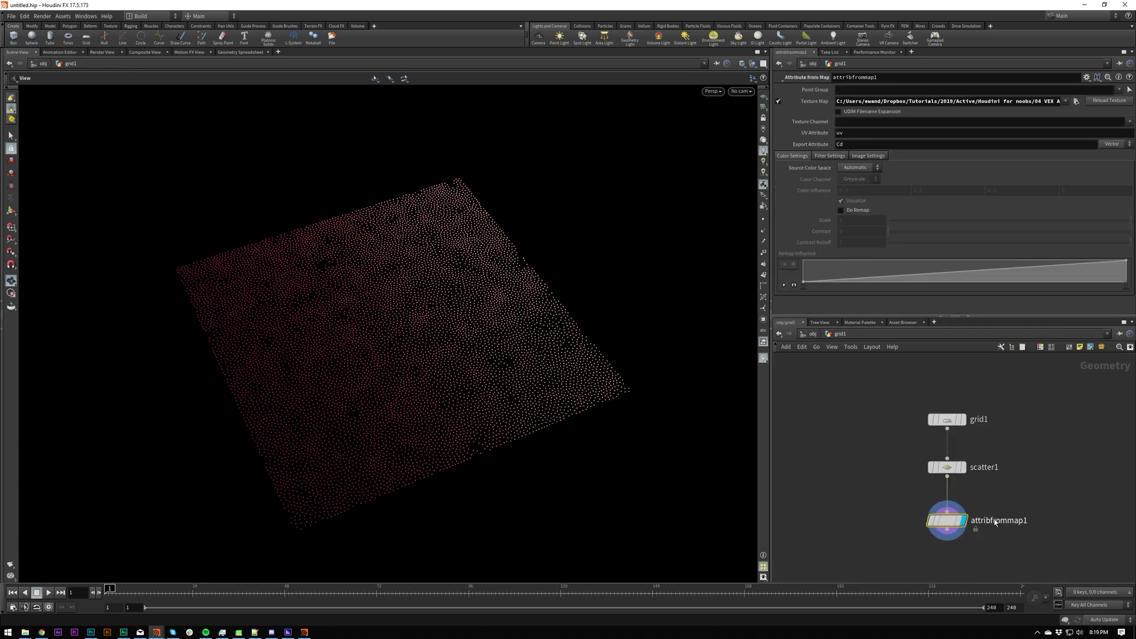
{"action": "mouse_move", "coordinate": [945, 529]}
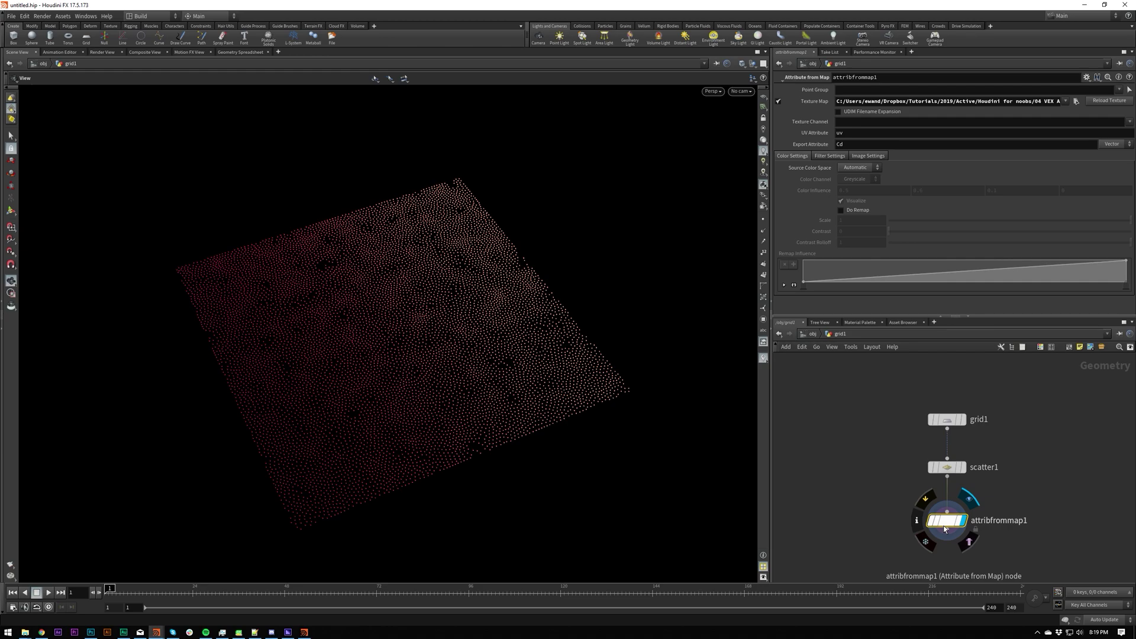
{"action": "middle_click", "coordinate": [945, 528]}
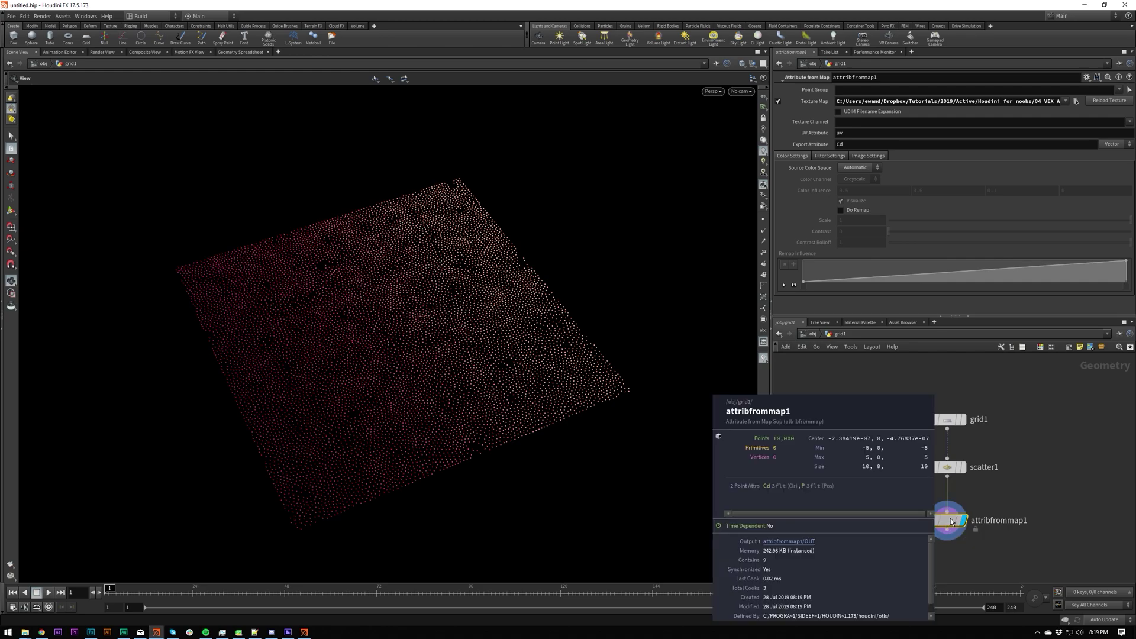
{"action": "double_click", "coordinate": [951, 521]}
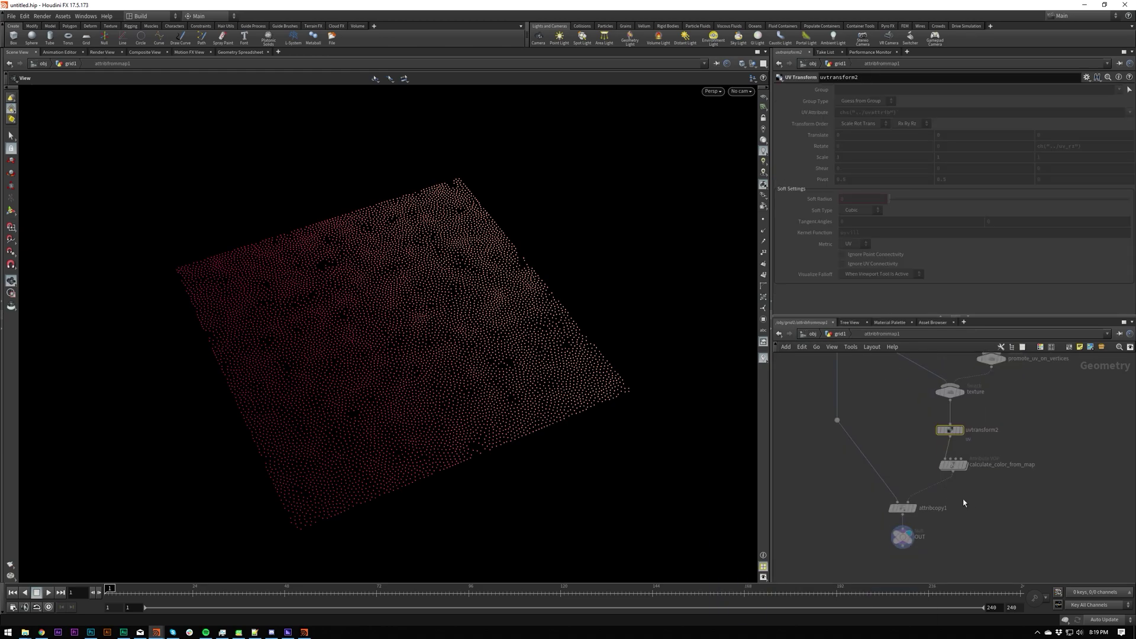
{"action": "key", "text": "u"}
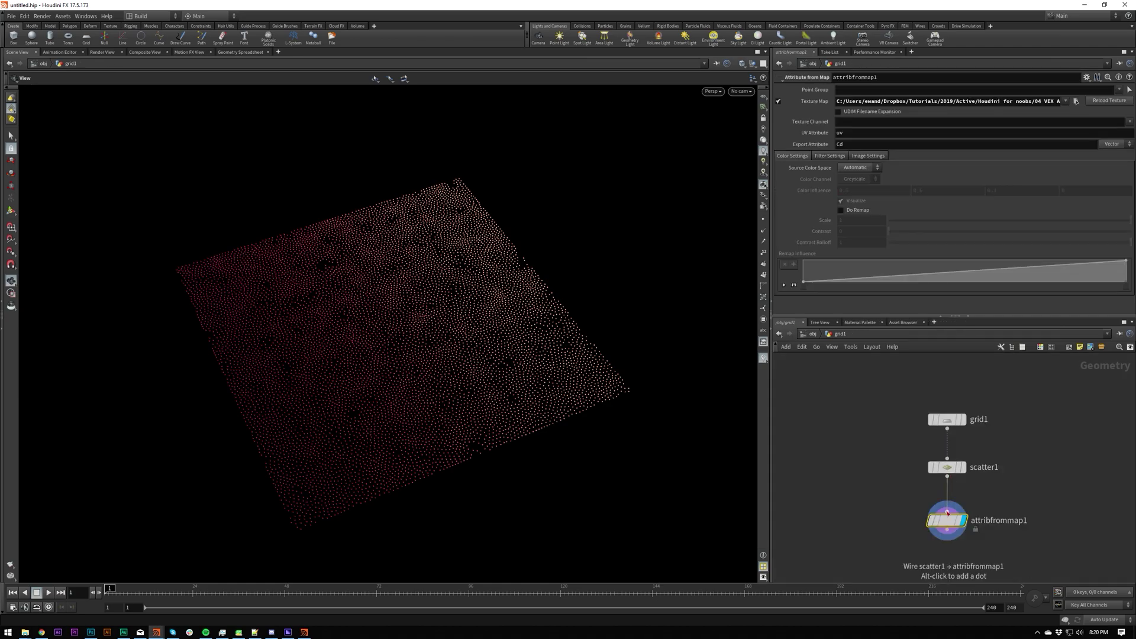
{"action": "left_click_drag", "start_coordinate": [949, 507], "coordinate": [947, 458]}
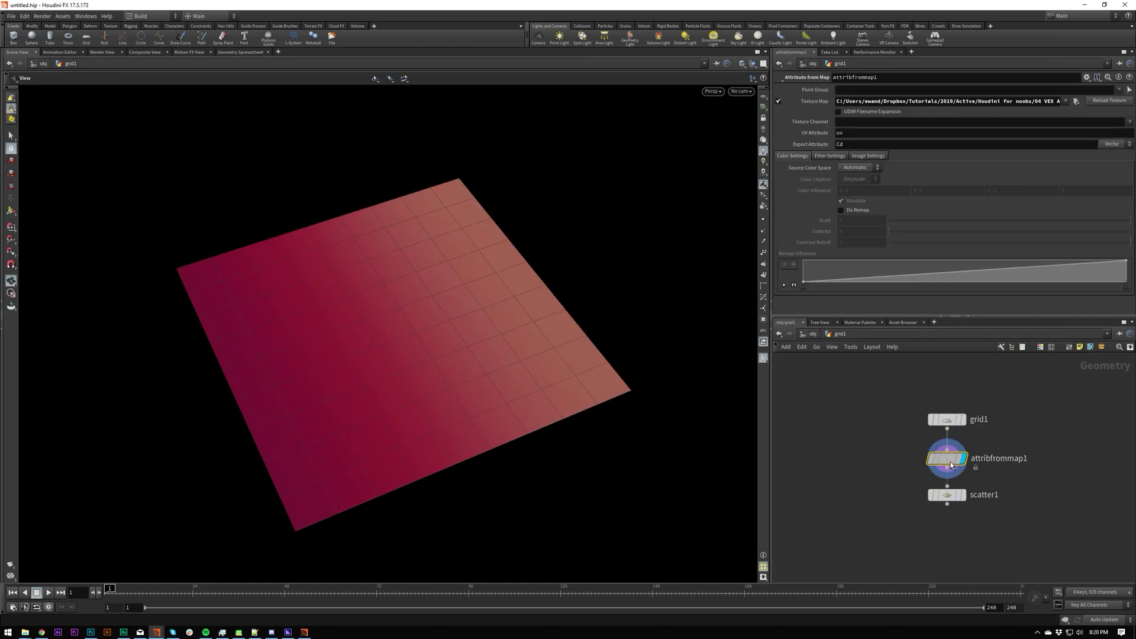
{"action": "left_click_drag", "start_coordinate": [462, 278], "coordinate": [474, 190], "text": "alt"}
{"action": "scroll", "coordinate": [473, 337], "scroll_direction": "up", "scroll_amount": 5}
{"action": "scroll", "coordinate": [515, 337], "scroll_direction": "down", "scroll_amount": 5}
{"action": "left_click_drag", "start_coordinate": [492, 349], "coordinate": [647, 320], "text": "alt"}
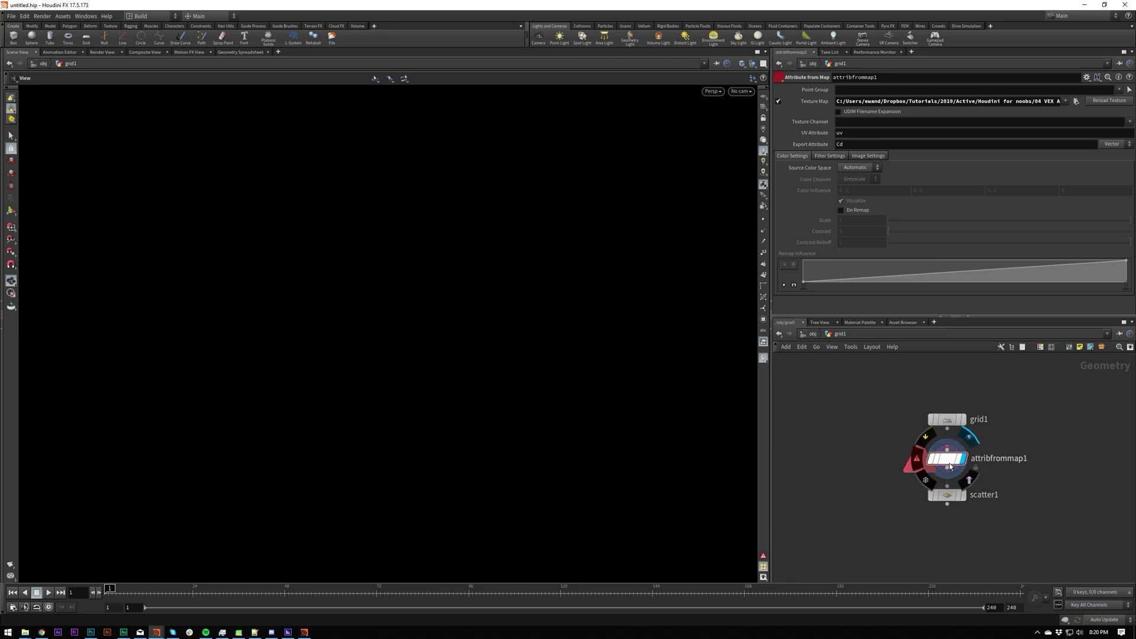
{"action": "left_click_drag", "start_coordinate": [951, 467], "coordinate": [947, 428]}
{"action": "middle_click_drag", "start_coordinate": [994, 509], "coordinate": [990, 397]}
{"action": "left_click", "coordinate": [866, 421]}
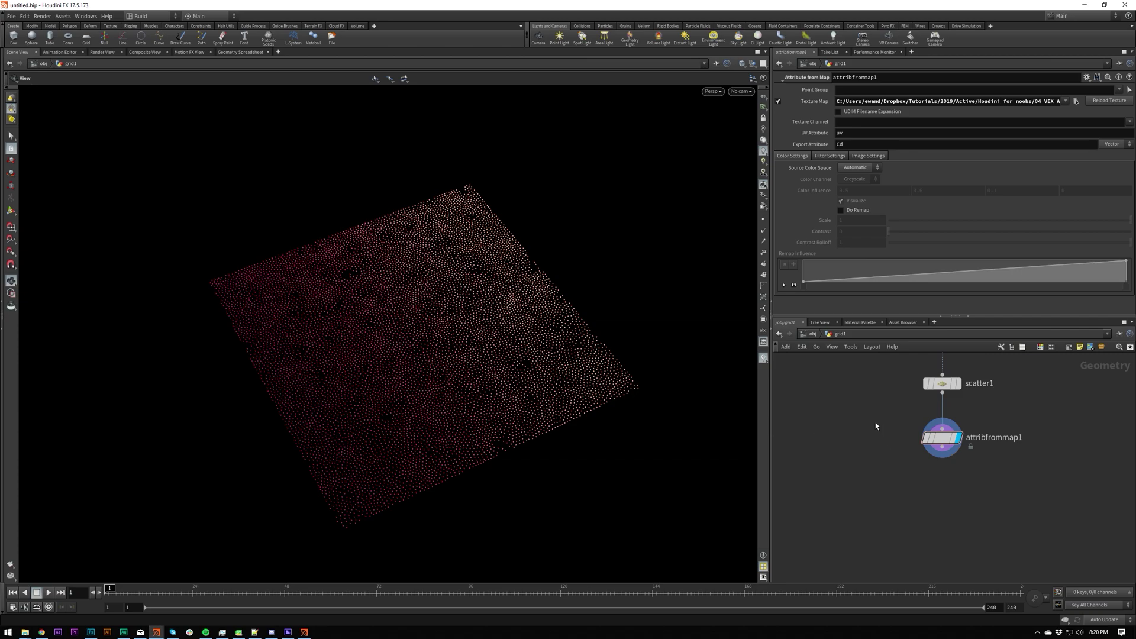
{"action": "key", "text": "Tab"}
Step: Create an Add node, add1, and place it in the network
{"action": "key", "text": "Escape"}
{"action": "key", "text": "Tab"}
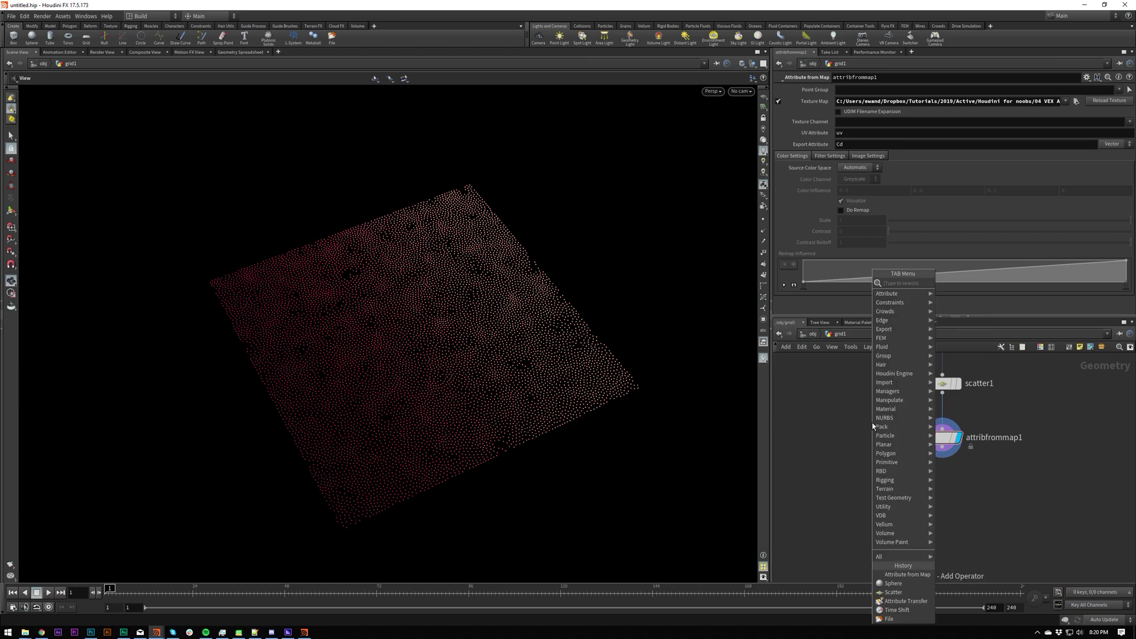
{"action": "key", "text": "Escape"}
{"action": "key", "text": "Tab"}
{"action": "type", "text": "add"}
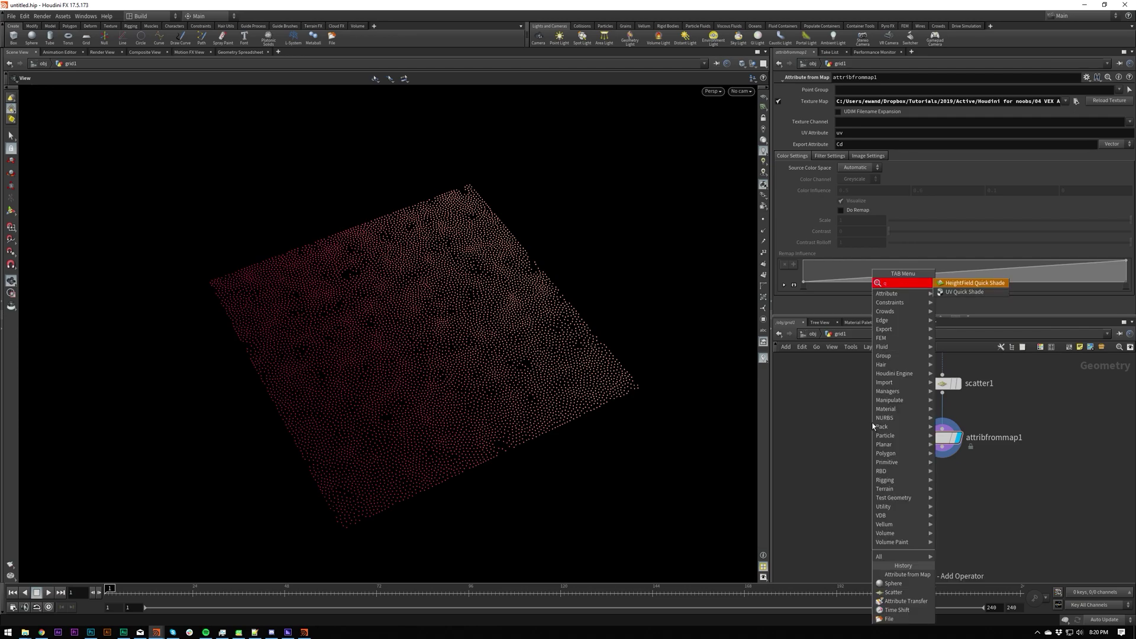
{"action": "key", "text": "Return"}
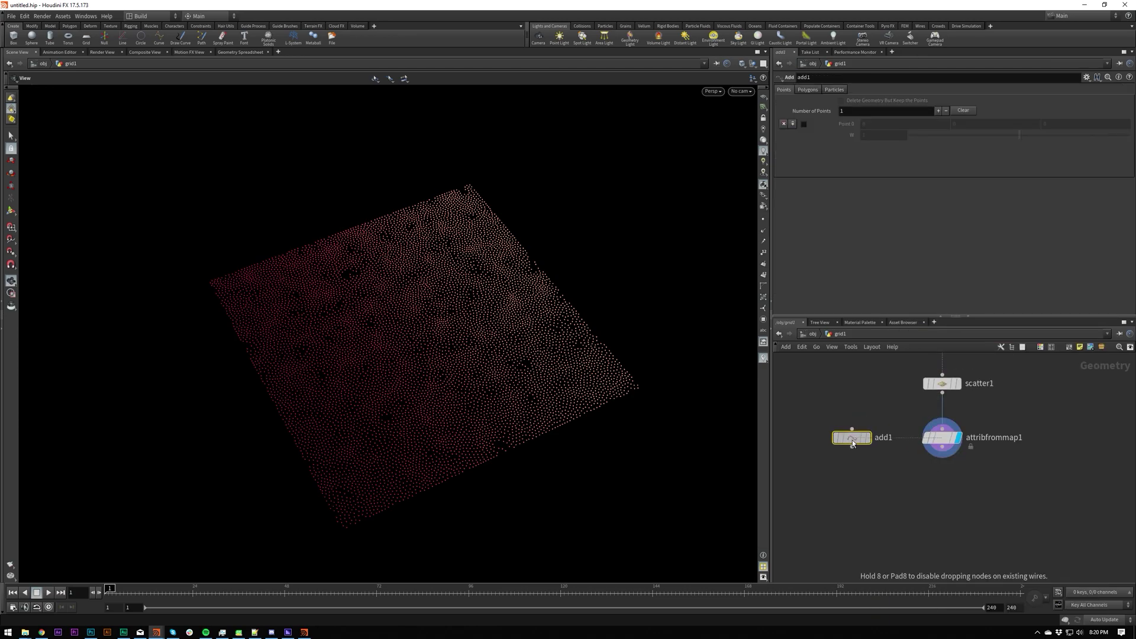
{"action": "left_click", "coordinate": [853, 439]}
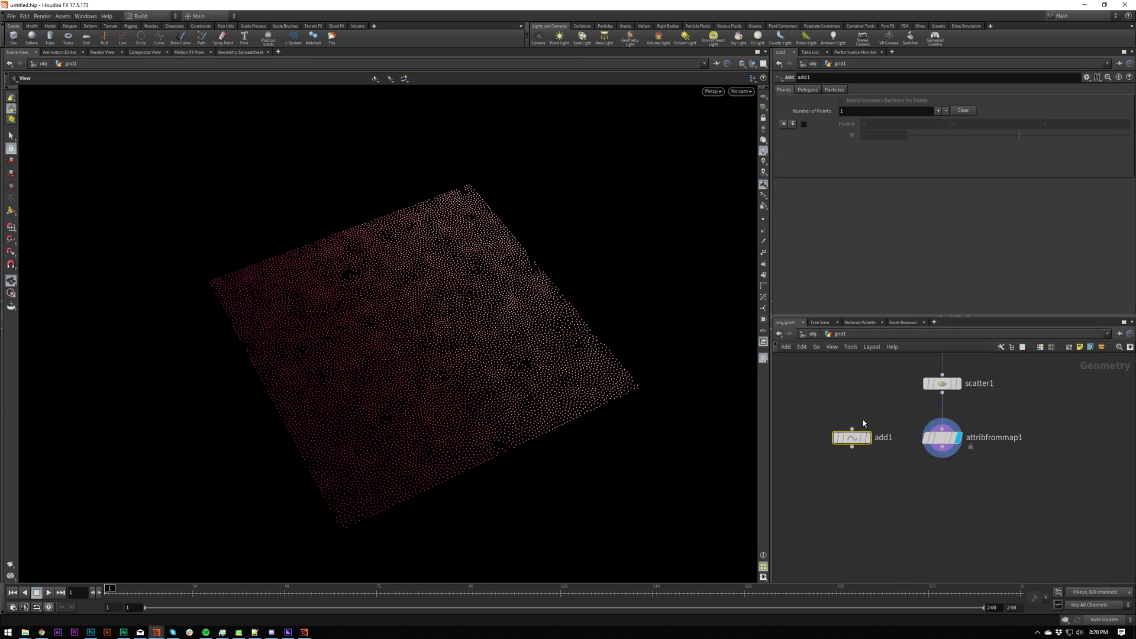
Step: Tidy the network, move add1 beside attribfrommap1, and display its output
{"action": "key", "text": "h"}
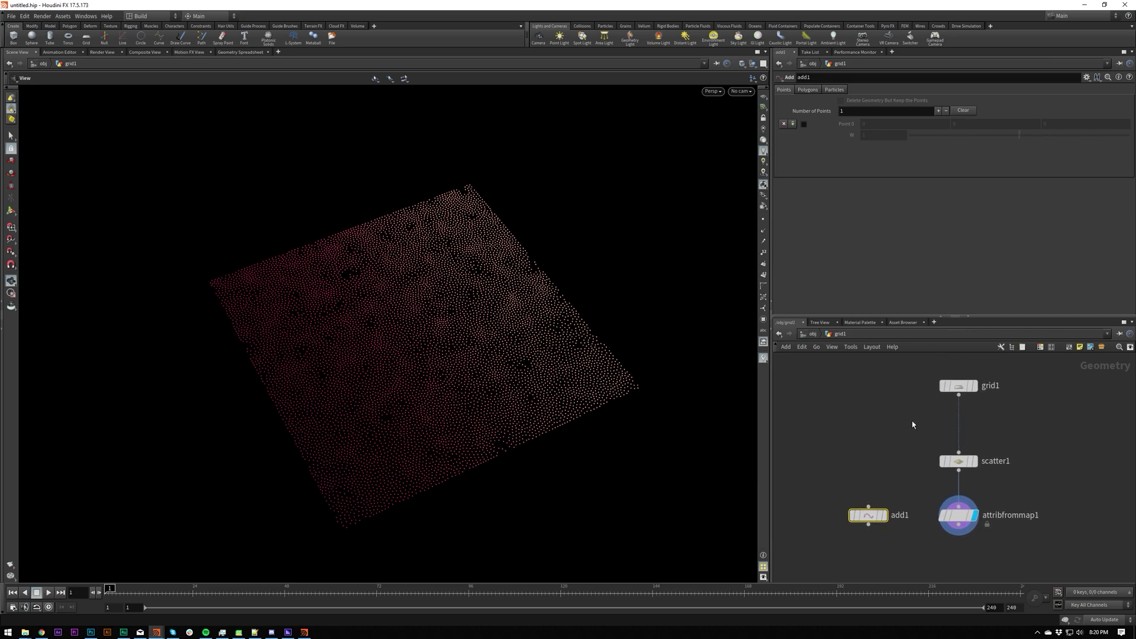
{"action": "key", "text": "l"}
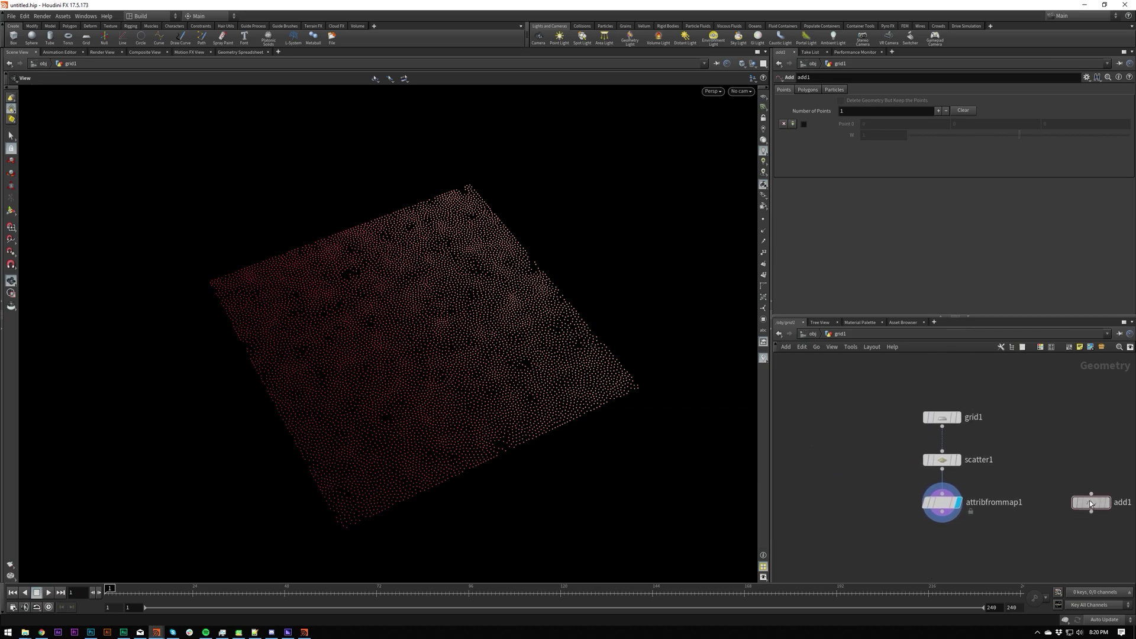
{"action": "left_click_drag", "start_coordinate": [1092, 503], "coordinate": [849, 503]}
{"action": "middle_click_drag", "start_coordinate": [853, 452], "coordinate": [871, 418]}
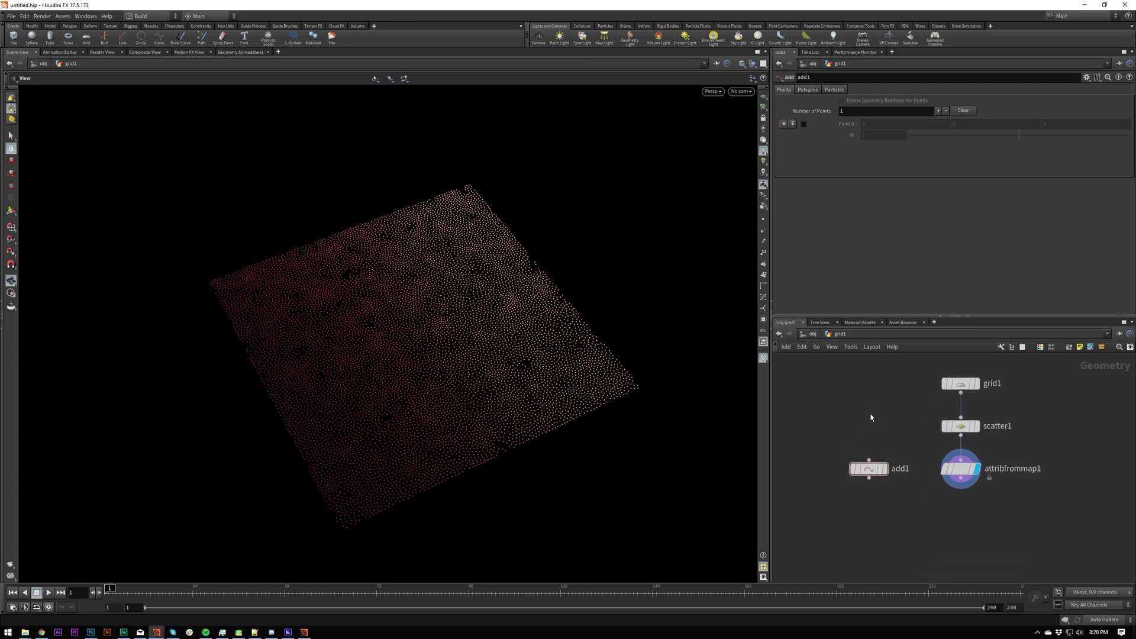
{"action": "left_click", "coordinate": [884, 468]}
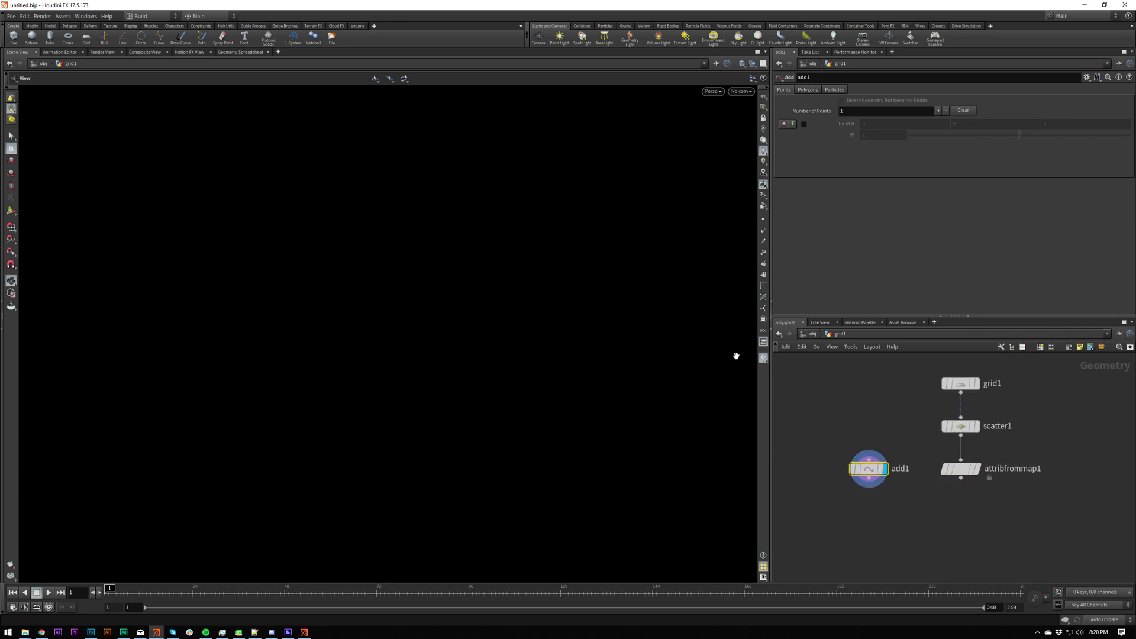
Step: Try placing add1's Point 0 interactively, raising it to about 0.33, then undo the edits
{"action": "left_click", "coordinate": [804, 125]}
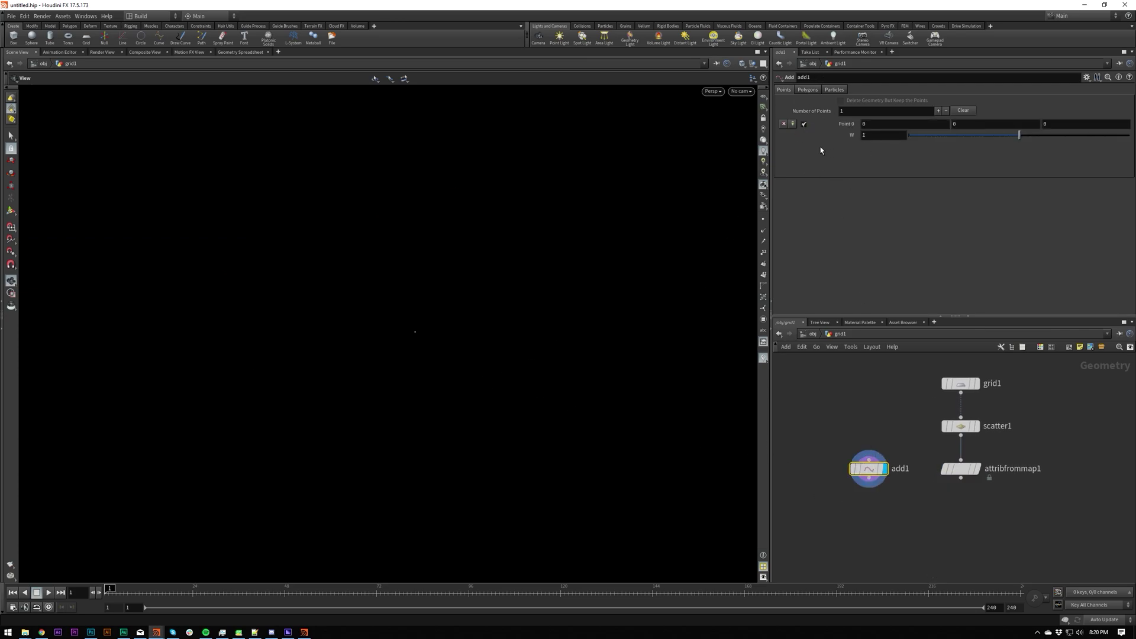
{"action": "left_click", "coordinate": [793, 125]}
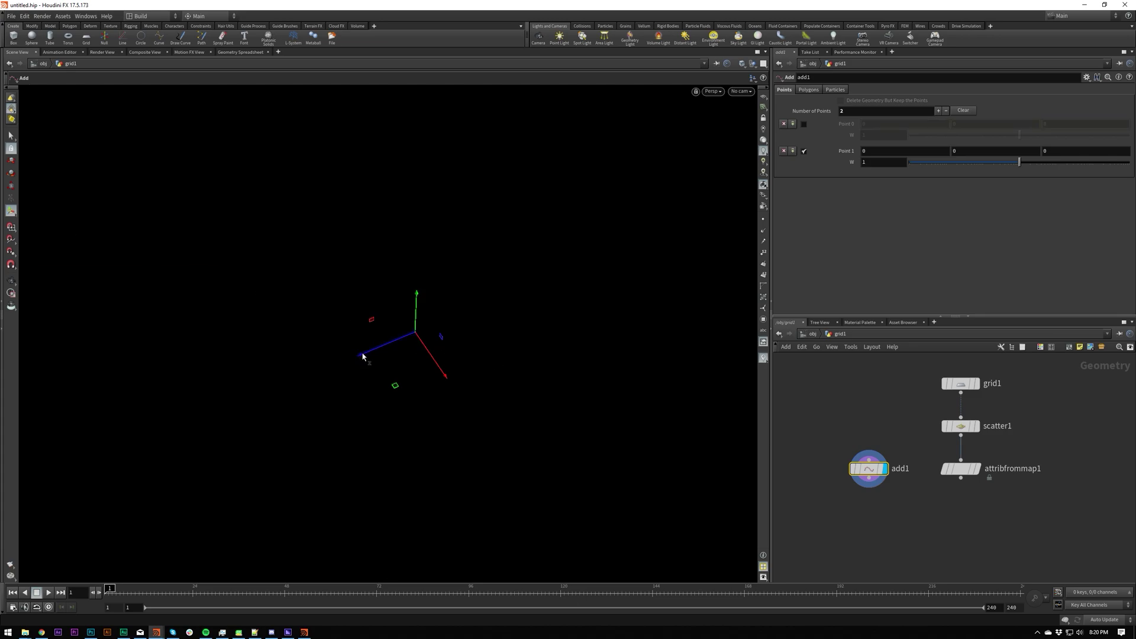
{"action": "left_click", "coordinate": [409, 355]}
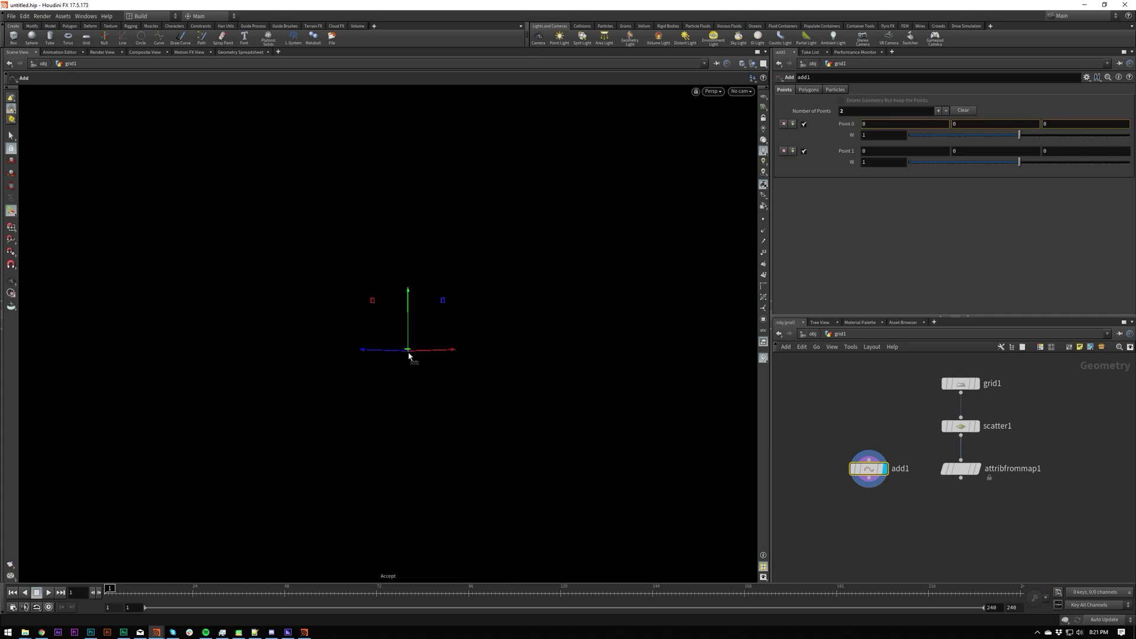
{"action": "left_click_drag", "start_coordinate": [408, 355], "coordinate": [461, 452]}
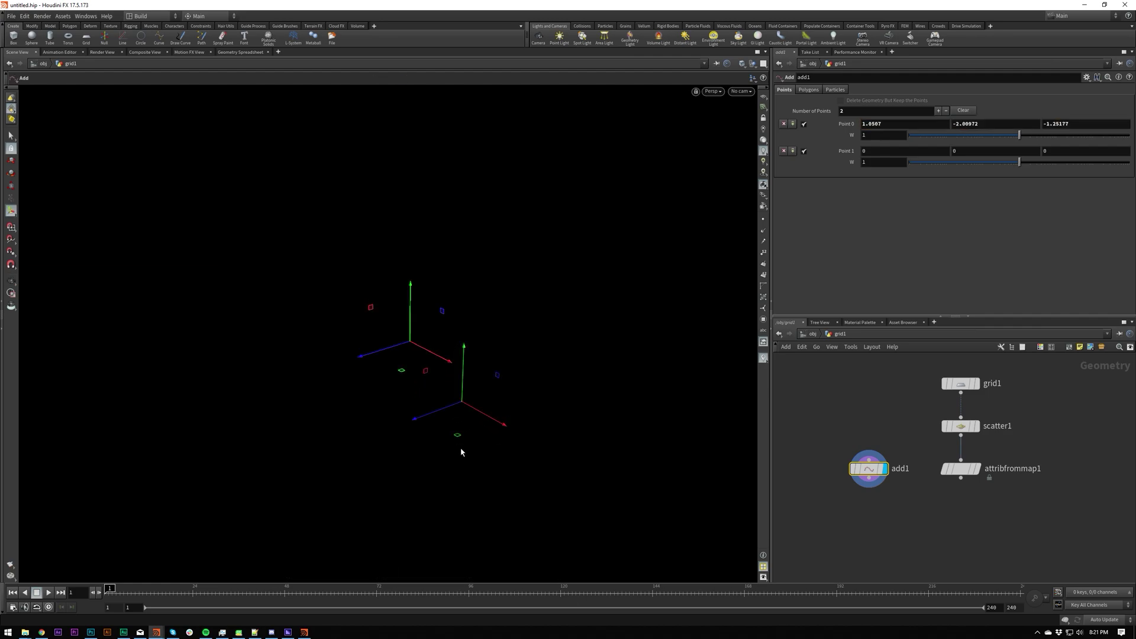
{"action": "left_click_drag", "start_coordinate": [469, 401], "coordinate": [495, 304]}
{"action": "key", "text": "Escape"}
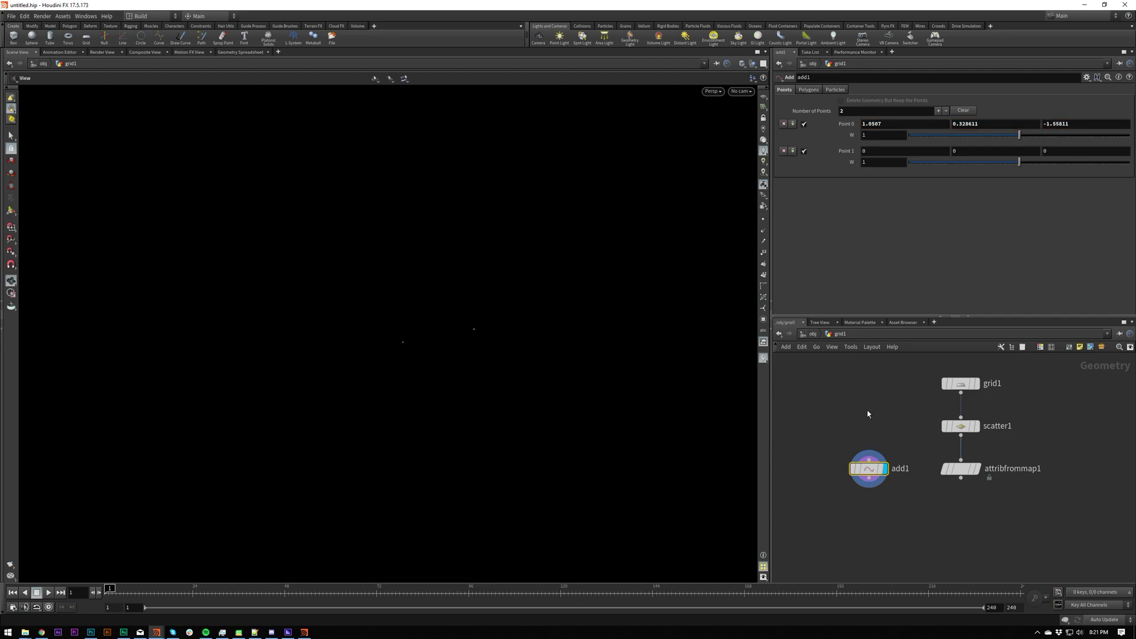
{"action": "key", "text": "ctrl+z"}
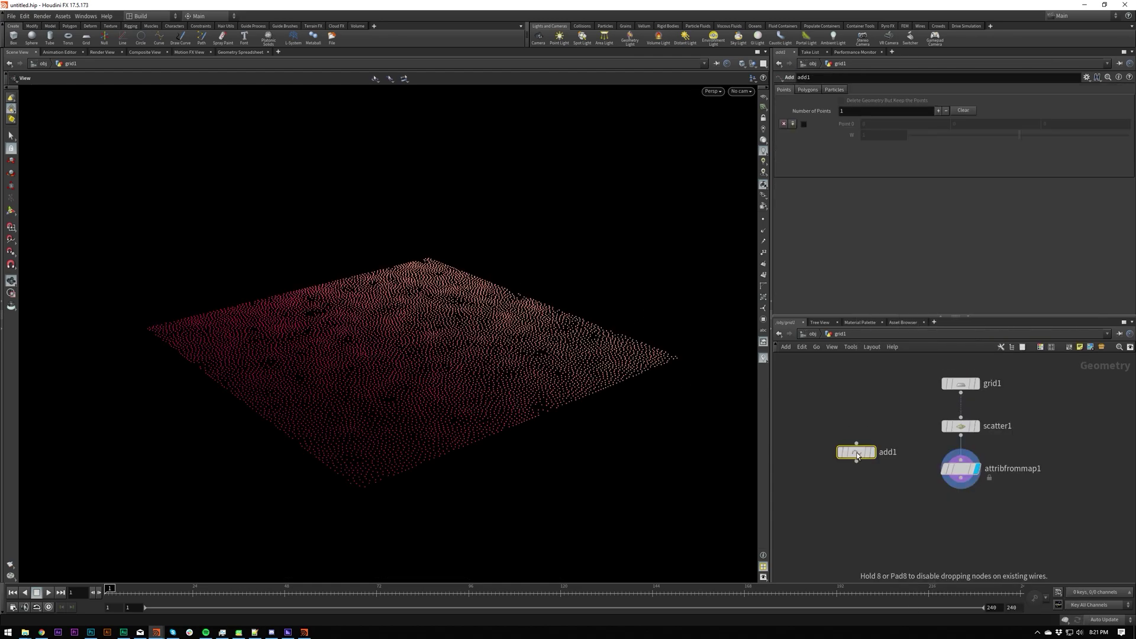
Step: Connect grid1 into add1 and display only the grid's points, deleting its polygons
{"action": "left_click_drag", "start_coordinate": [857, 456], "coordinate": [960, 393]}
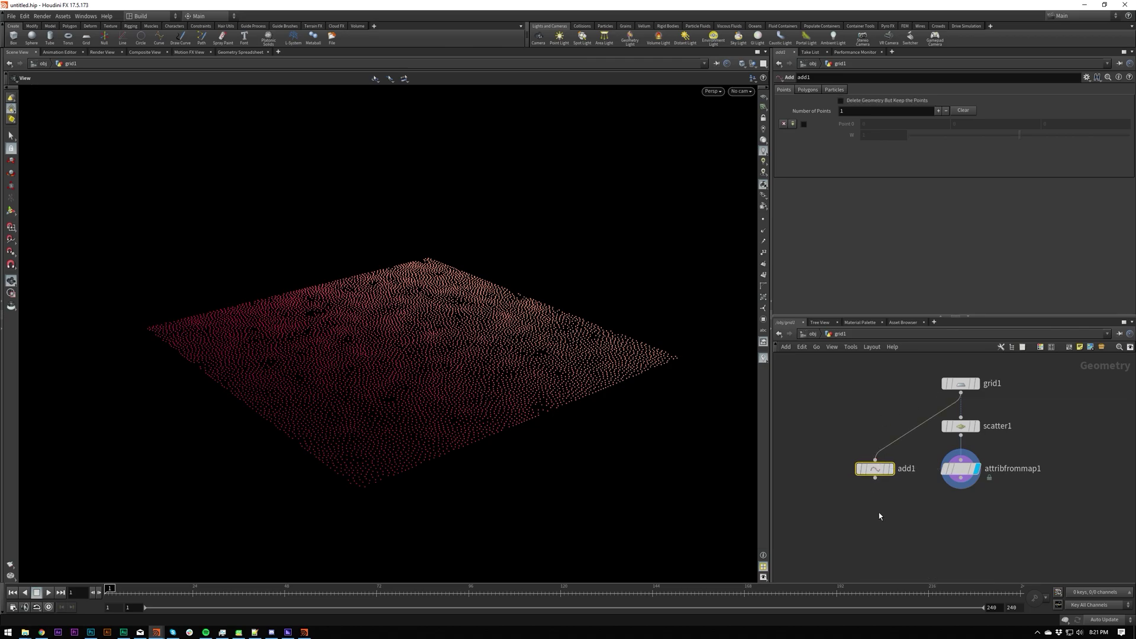
{"action": "left_click", "coordinate": [891, 469]}
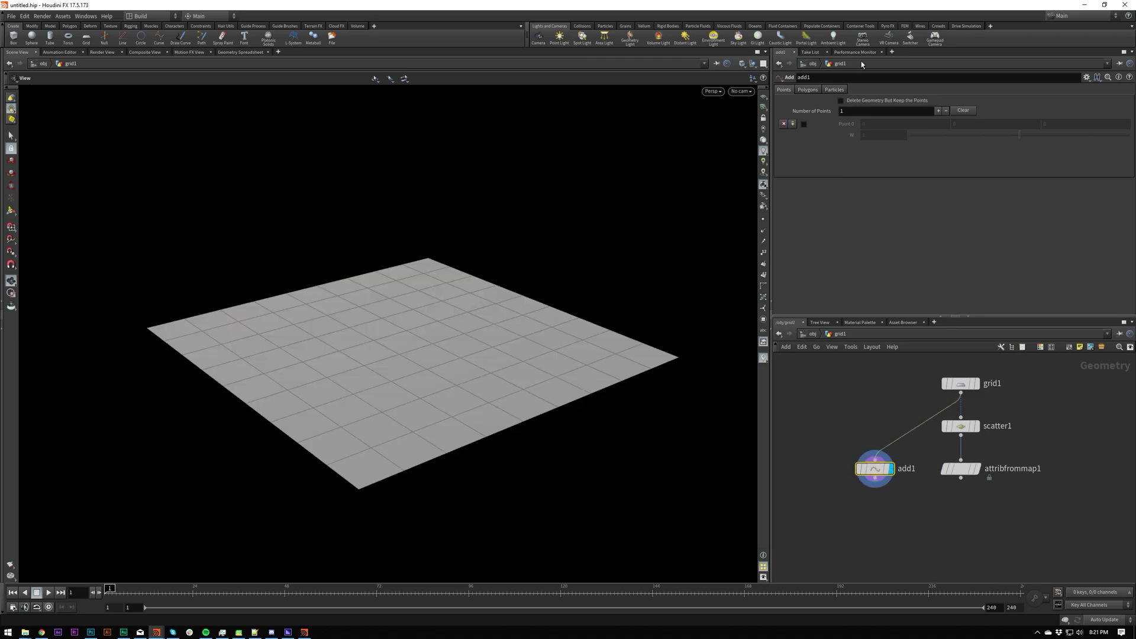
{"action": "left_click", "coordinate": [855, 101]}
{"action": "left_click_drag", "start_coordinate": [499, 305], "coordinate": [519, 388]}
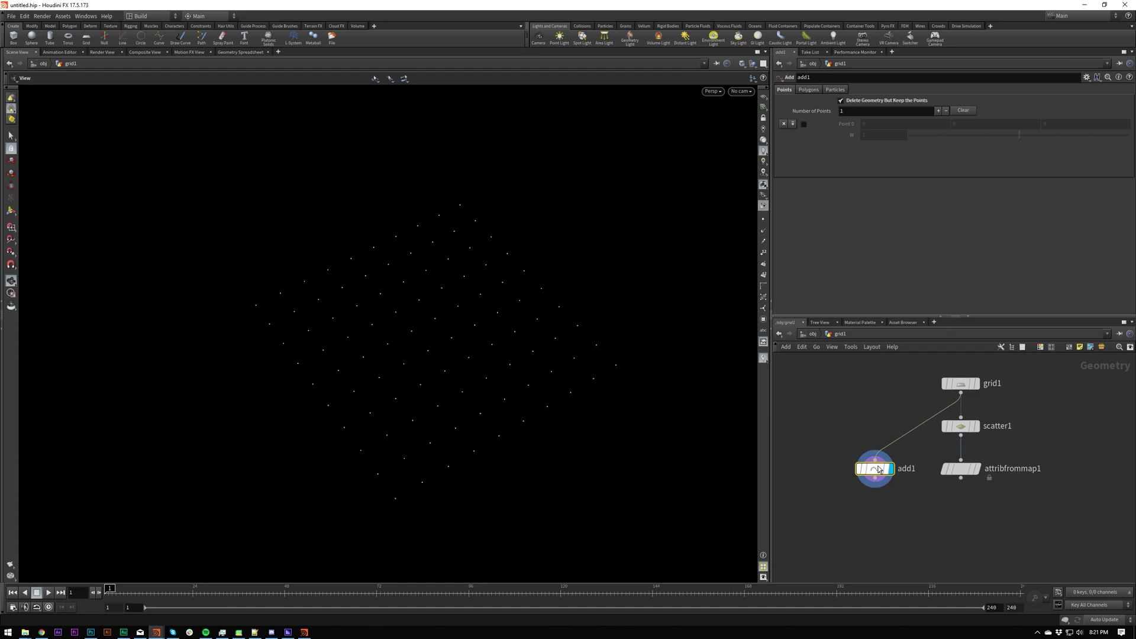
Step: Enable add1's Point 0 at 0, 0, 0 and cut the grid1-to-add1 wire
{"action": "left_click", "coordinate": [815, 91]}
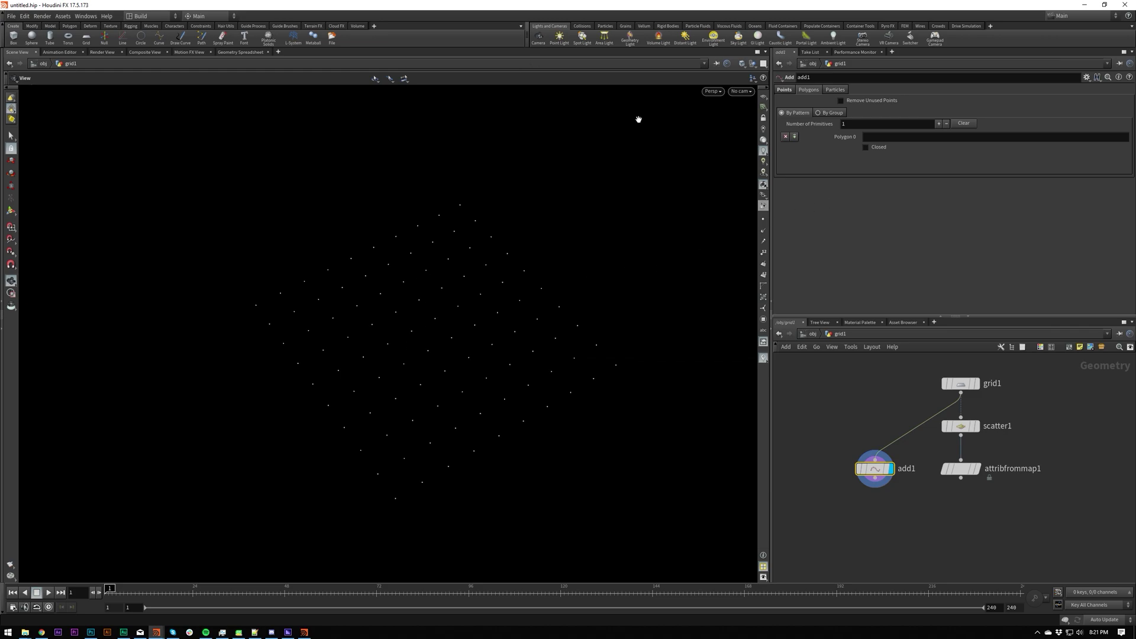
{"action": "left_click", "coordinate": [785, 90]}
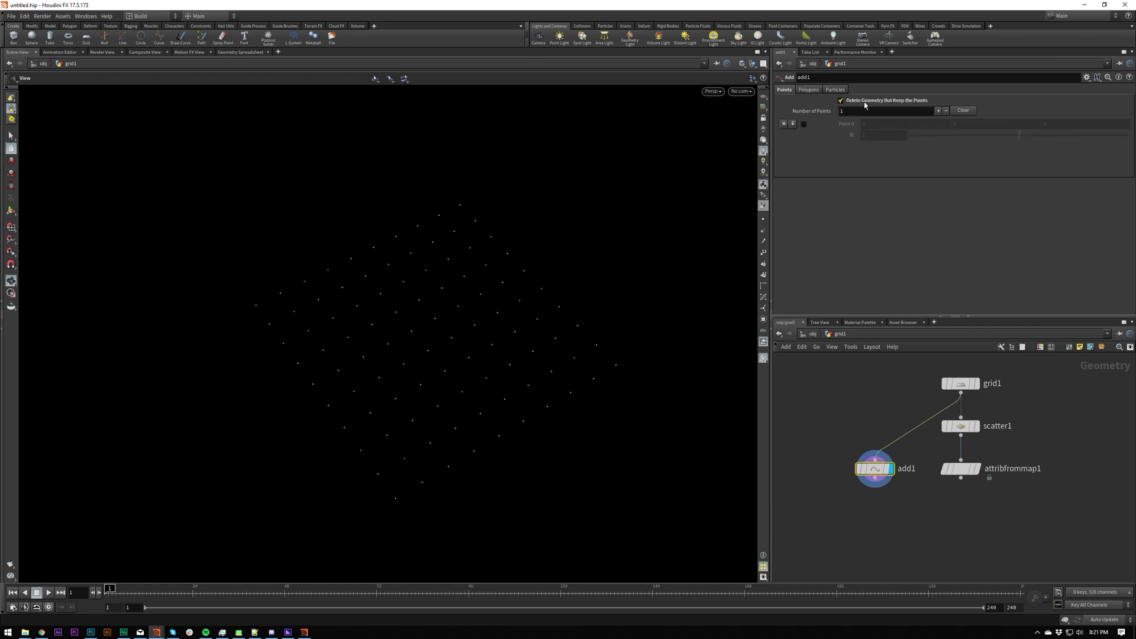
{"action": "left_click", "coordinate": [863, 101]}
{"action": "left_click", "coordinate": [804, 124]}
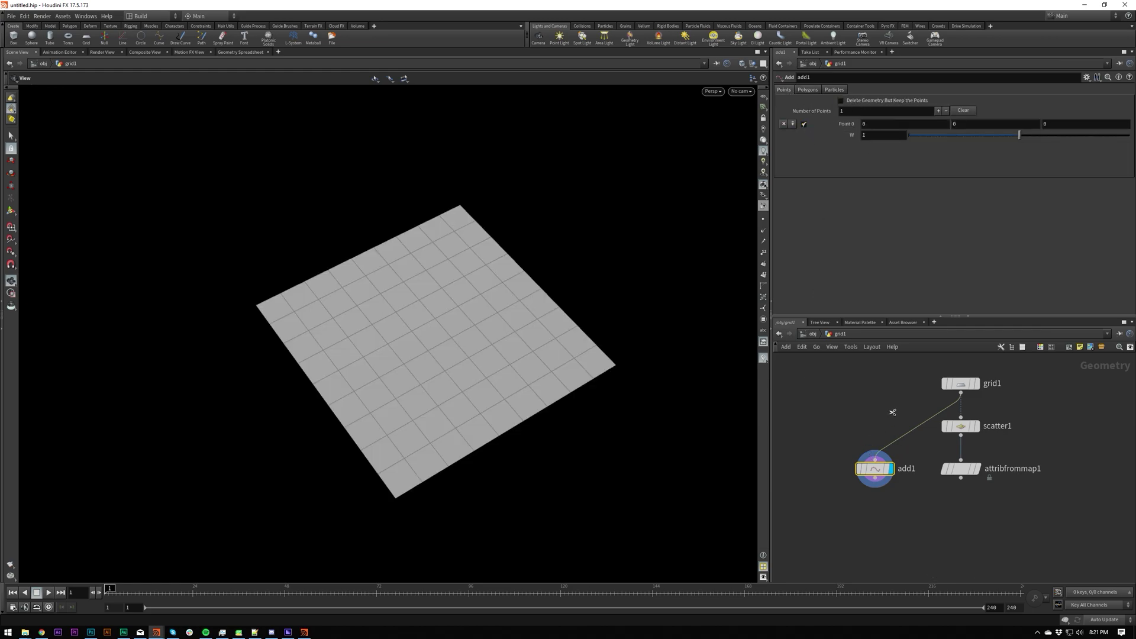
{"action": "mouse_move", "coordinate": [893, 412]}
{"action": "left_mouse_down"}
{"action": "mouse_move", "coordinate": [921, 463]}
{"action": "mouse_move", "coordinate": [880, 468]}
{"action": "left_mouse_up"}
{"action": "key", "text": "Tab"}
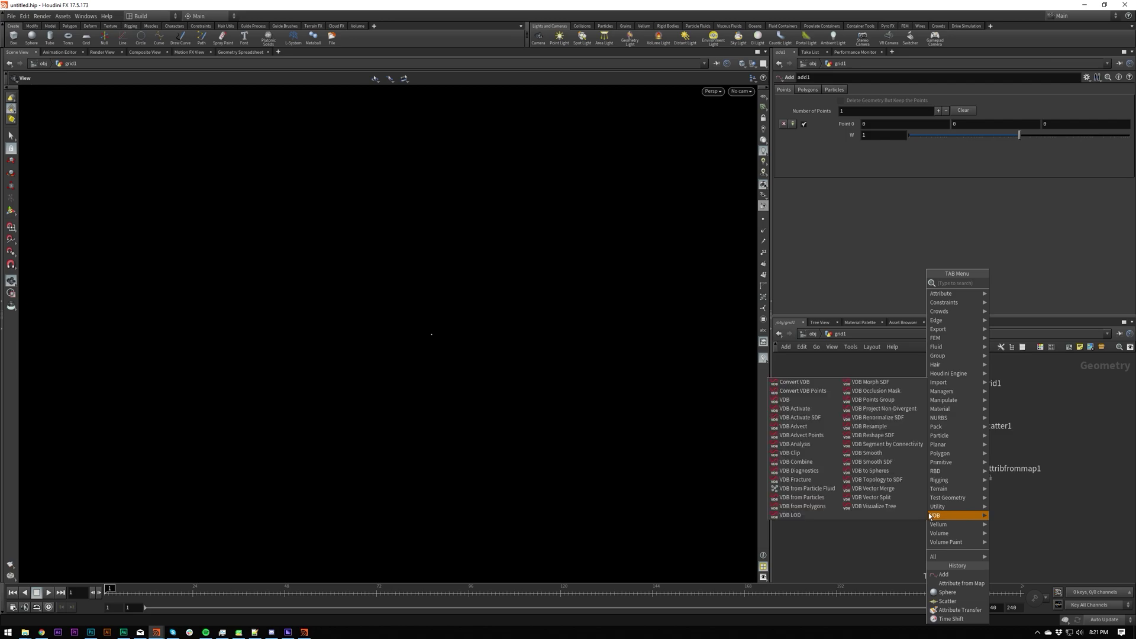
{"action": "key", "text": "Escape"}
Step: Create a Color node, color1, placed below add1
{"action": "key", "text": "Tab"}
{"action": "key", "text": "Escape"}
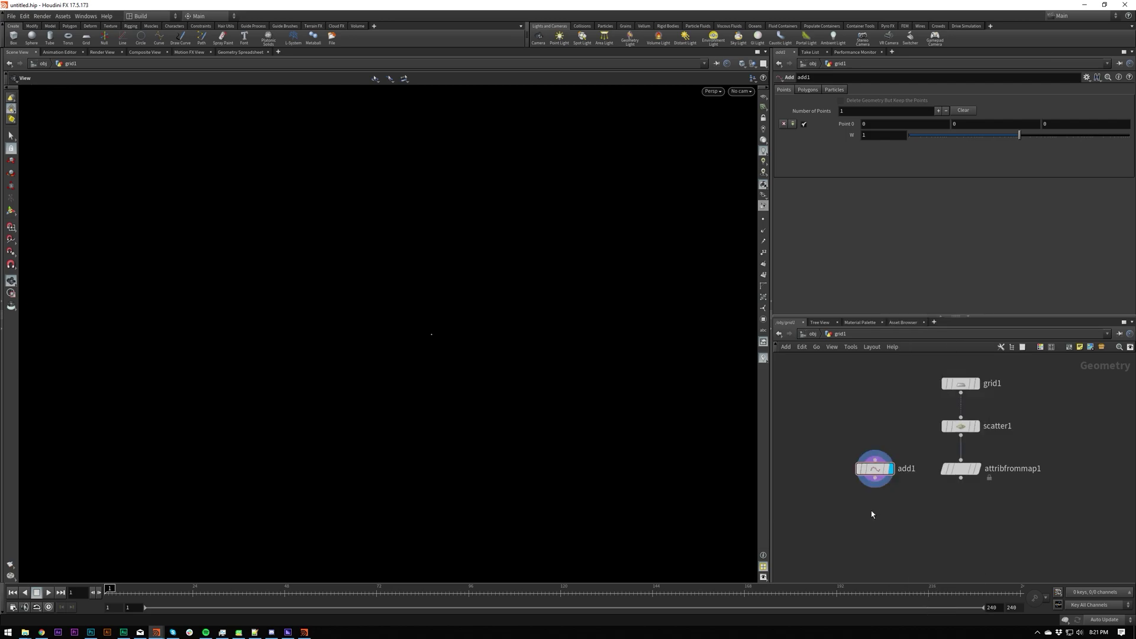
{"action": "key", "text": "Tab"}
{"action": "type", "text": "color"}
{"action": "key", "text": "Return"}
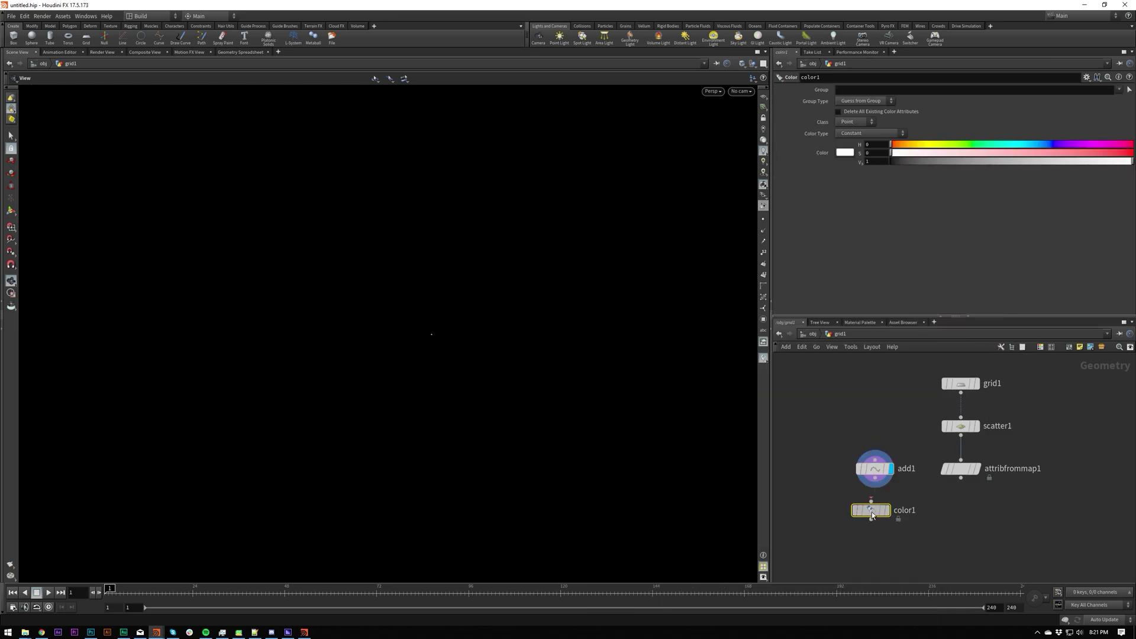
{"action": "left_click", "coordinate": [874, 523]}
{"action": "left_click_drag", "start_coordinate": [836, 501], "coordinate": [945, 553]}
Step: Display attribfrommap1's result and tumble around the point cloud
{"action": "left_click", "coordinate": [969, 468]}
{"action": "key", "text": "r"}
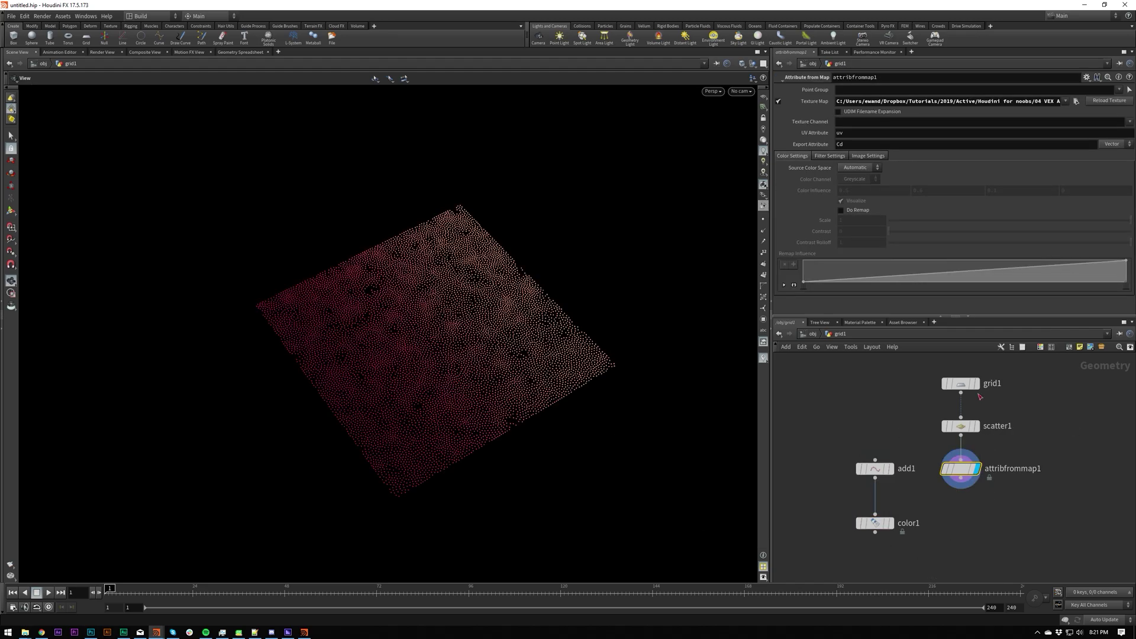
{"action": "left_click_drag", "start_coordinate": [423, 335], "coordinate": [551, 404]}
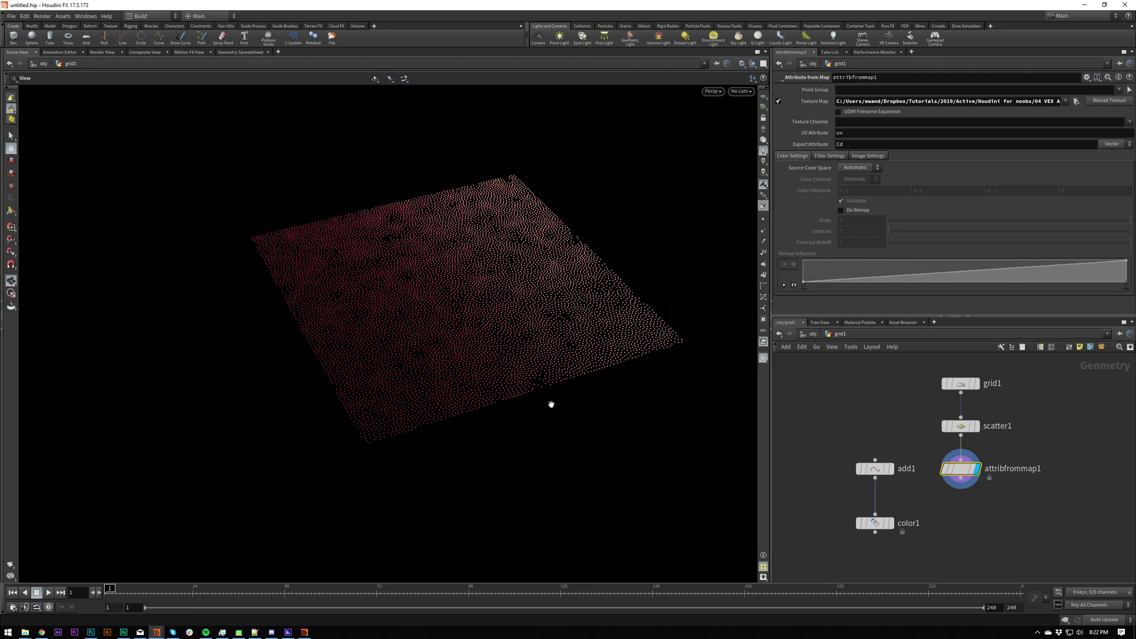
{"action": "left_click_drag", "start_coordinate": [387, 295], "coordinate": [446, 302]}
Step: Detach color1 from add1, rewire it, and display its result
{"action": "middle_click_drag", "start_coordinate": [904, 510], "coordinate": [914, 467]}
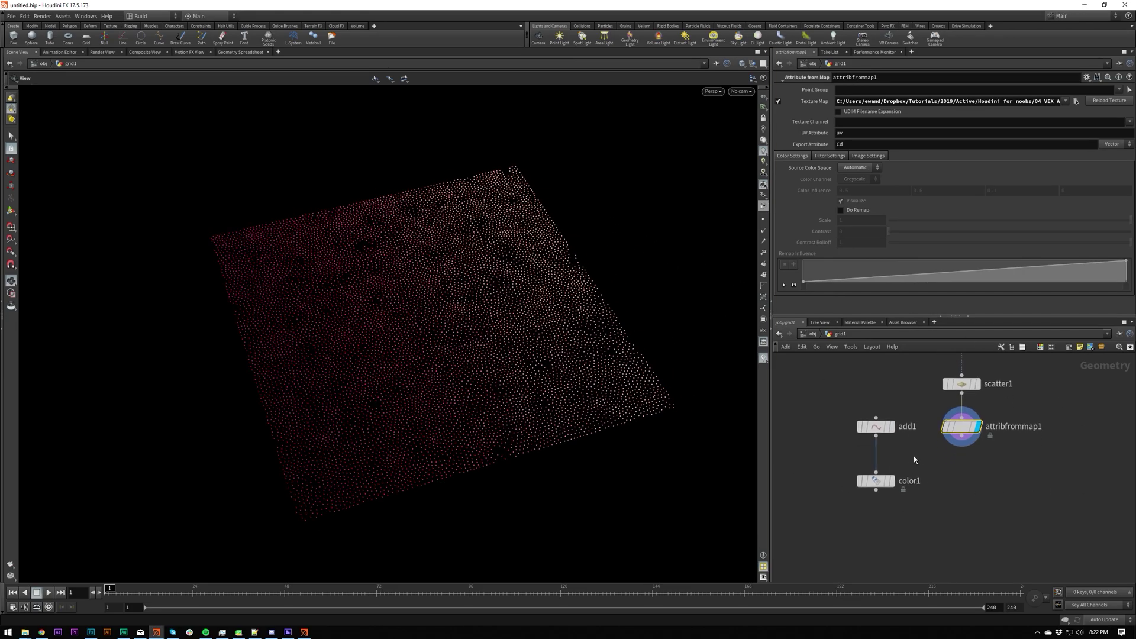
{"action": "left_click", "coordinate": [890, 481]}
{"action": "left_click_drag", "start_coordinate": [876, 481], "coordinate": [962, 436]}
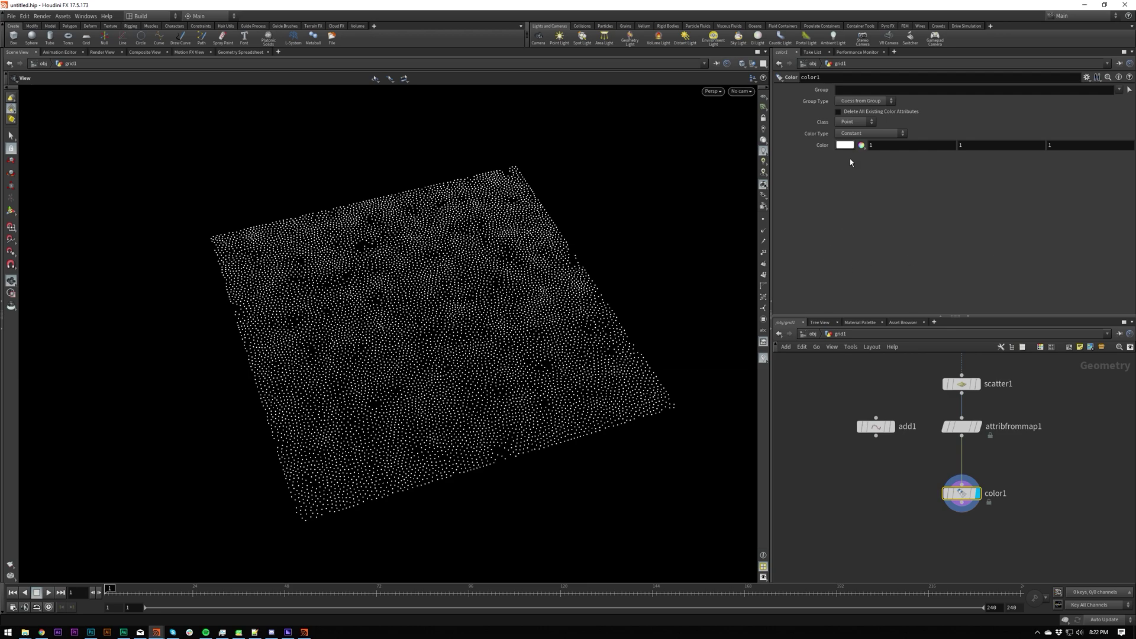
{"action": "middle_click", "coordinate": [967, 499]}
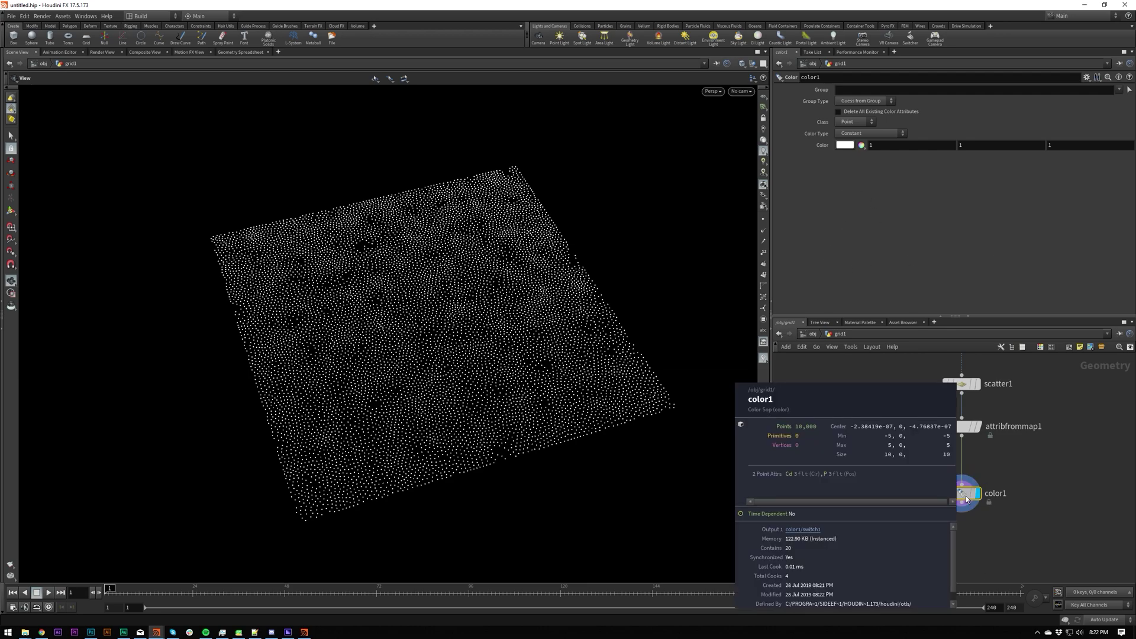
Step: Set color1's class to Primitive, then back to Point, leaving the group field empty
{"action": "left_click", "coordinate": [872, 123]}
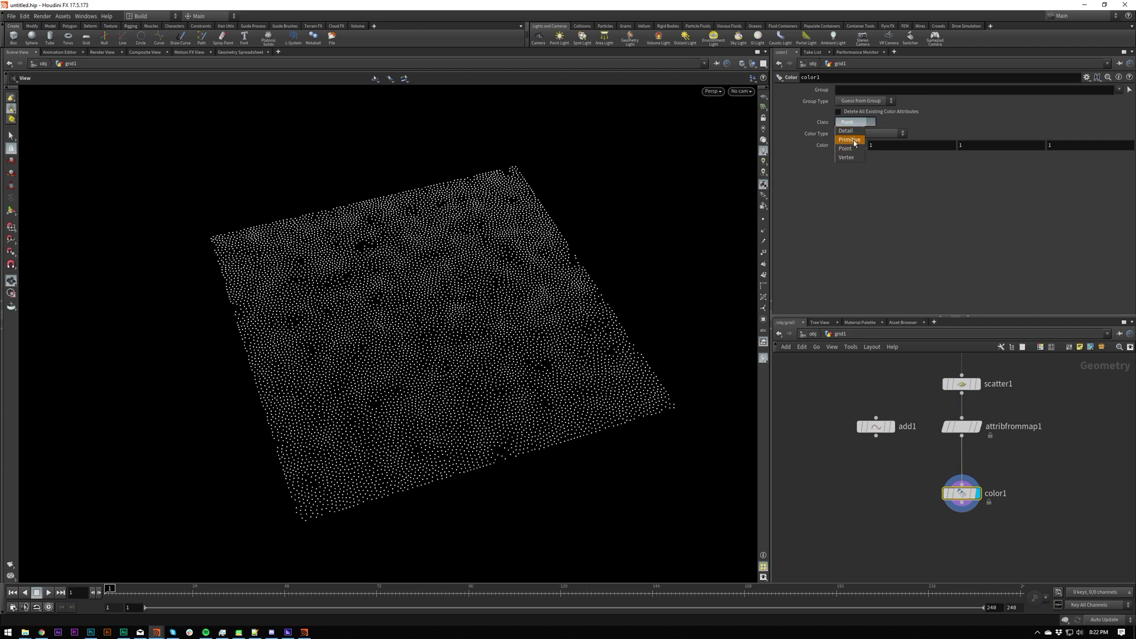
{"action": "left_click", "coordinate": [851, 140]}
{"action": "left_click", "coordinate": [858, 124]}
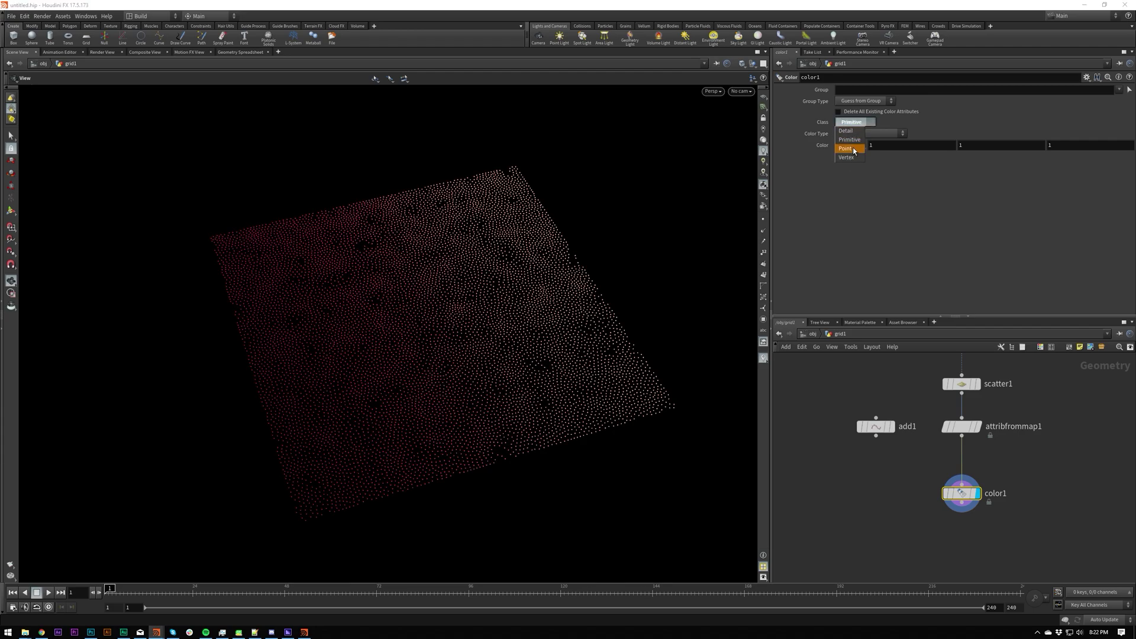
{"action": "left_click", "coordinate": [854, 150]}
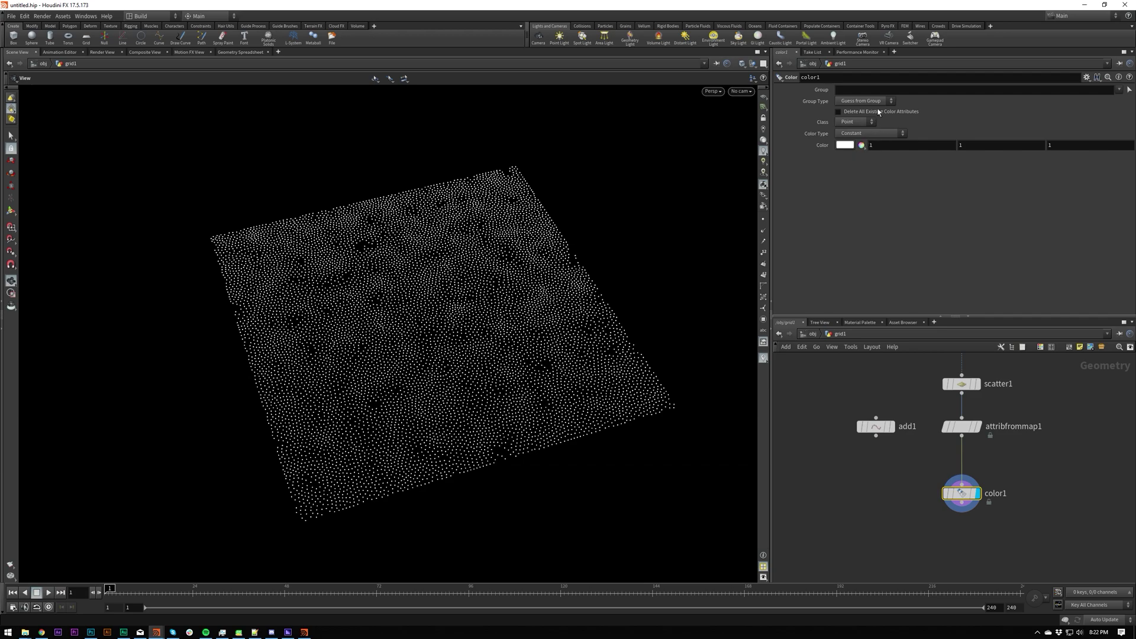
{"action": "left_click", "coordinate": [1112, 90]}
{"action": "left_click", "coordinate": [879, 216]}
{"action": "left_click", "coordinate": [868, 134]}
{"action": "left_click", "coordinate": [865, 153]}
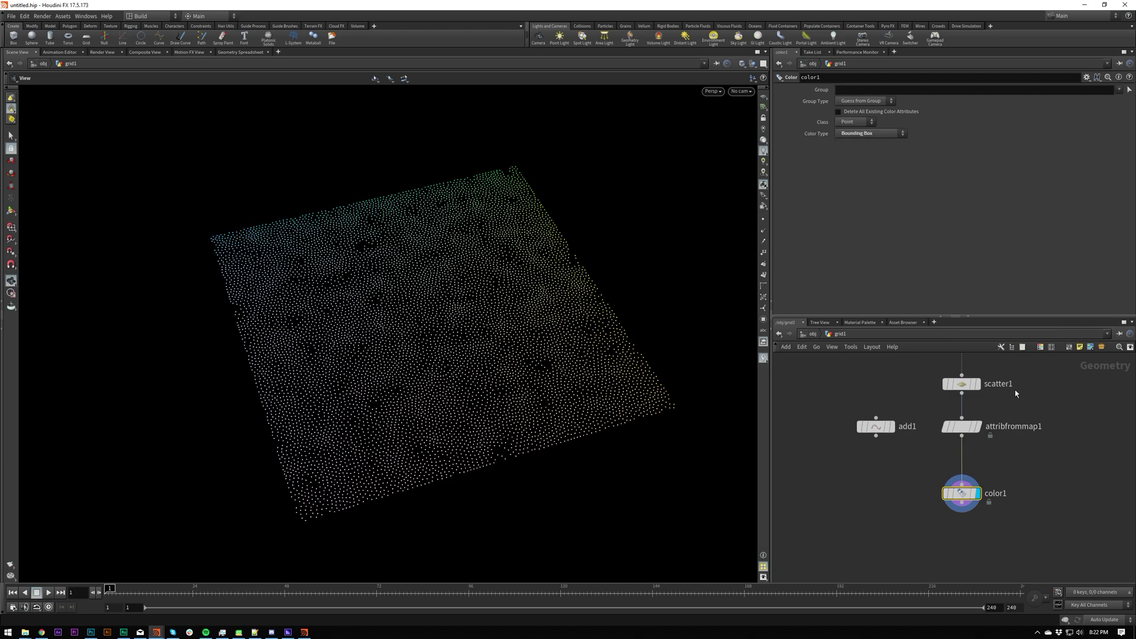
{"action": "left_click", "coordinate": [870, 133]}
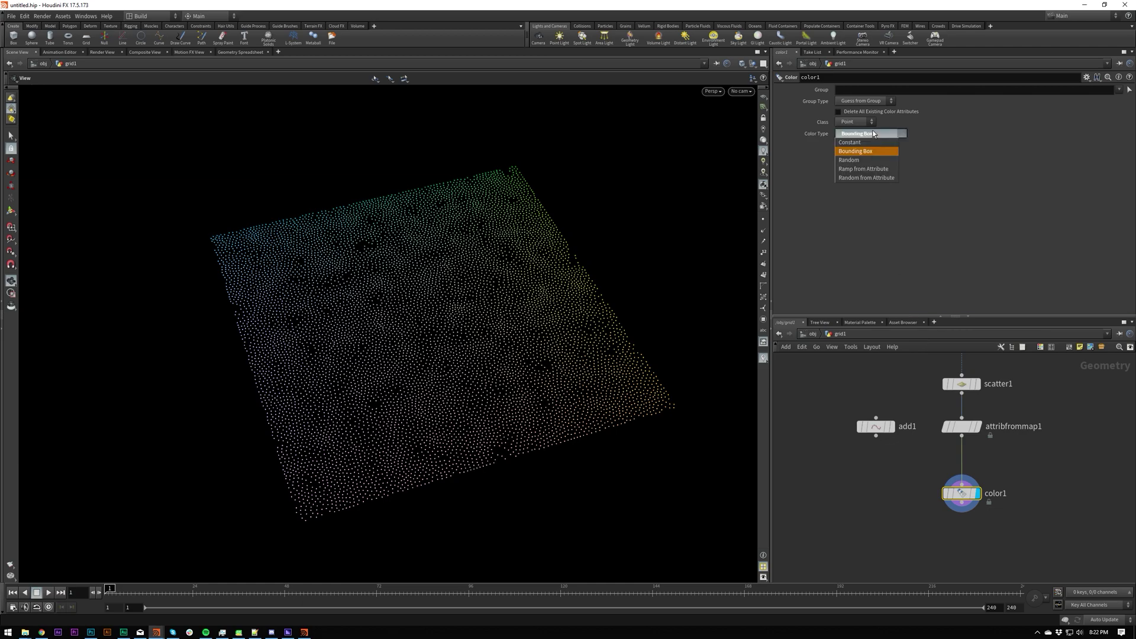
{"action": "left_click", "coordinate": [866, 161]}
{"action": "left_click", "coordinate": [869, 133]}
{"action": "left_click", "coordinate": [864, 169]}
{"action": "left_click", "coordinate": [874, 134]}
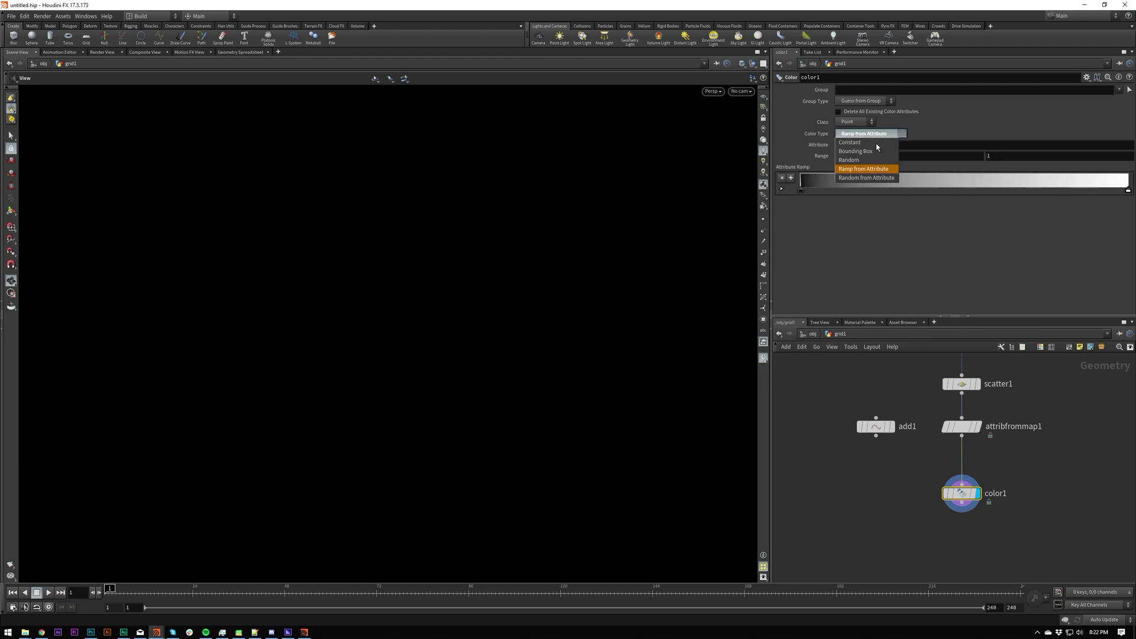
{"action": "left_click", "coordinate": [868, 177]}
{"action": "left_click", "coordinate": [870, 133]}
{"action": "left_click", "coordinate": [868, 169]}
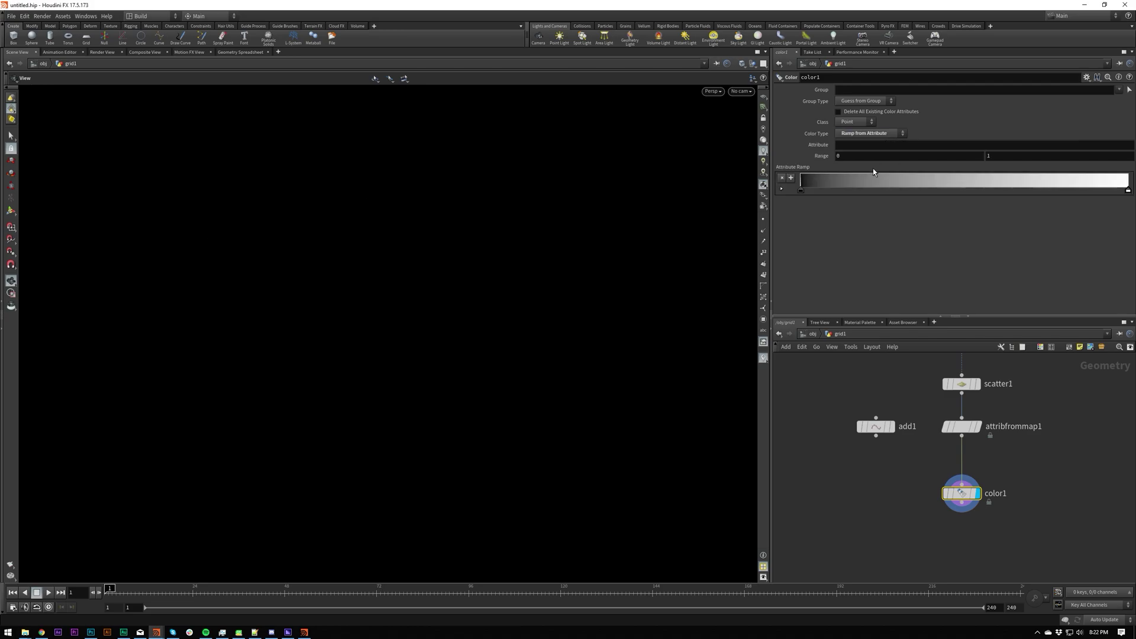
{"action": "left_click", "coordinate": [869, 133]}
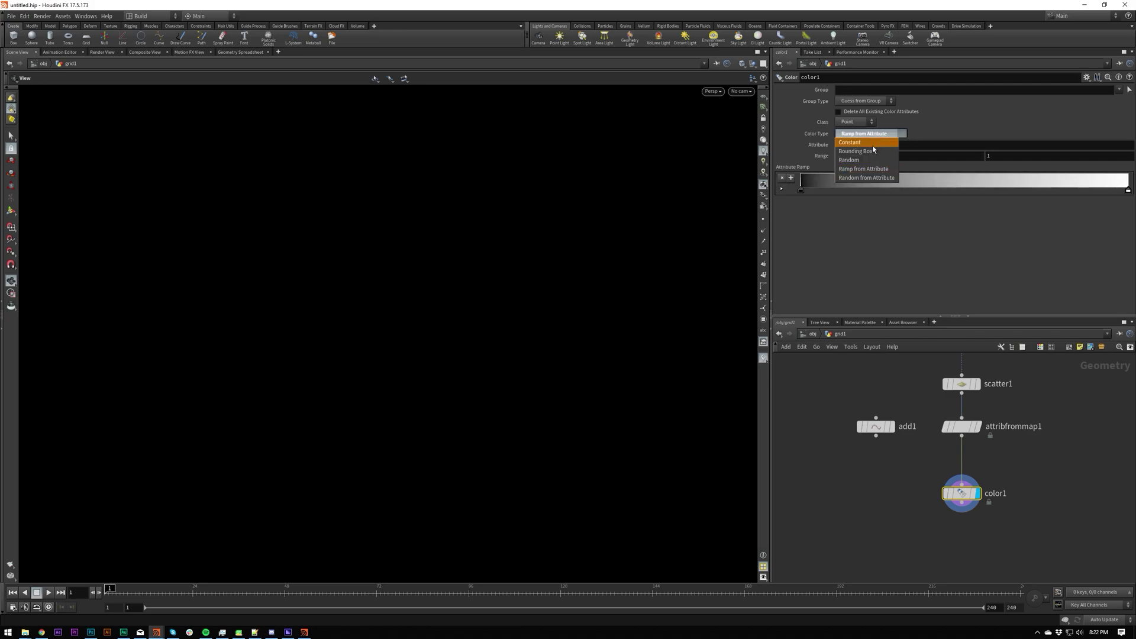
{"action": "left_click", "coordinate": [870, 139]}
{"action": "scroll", "coordinate": [961, 461], "scroll_direction": "up", "scroll_amount": 1}
{"action": "left_click", "coordinate": [978, 427]}
{"action": "left_click", "coordinate": [971, 534]}
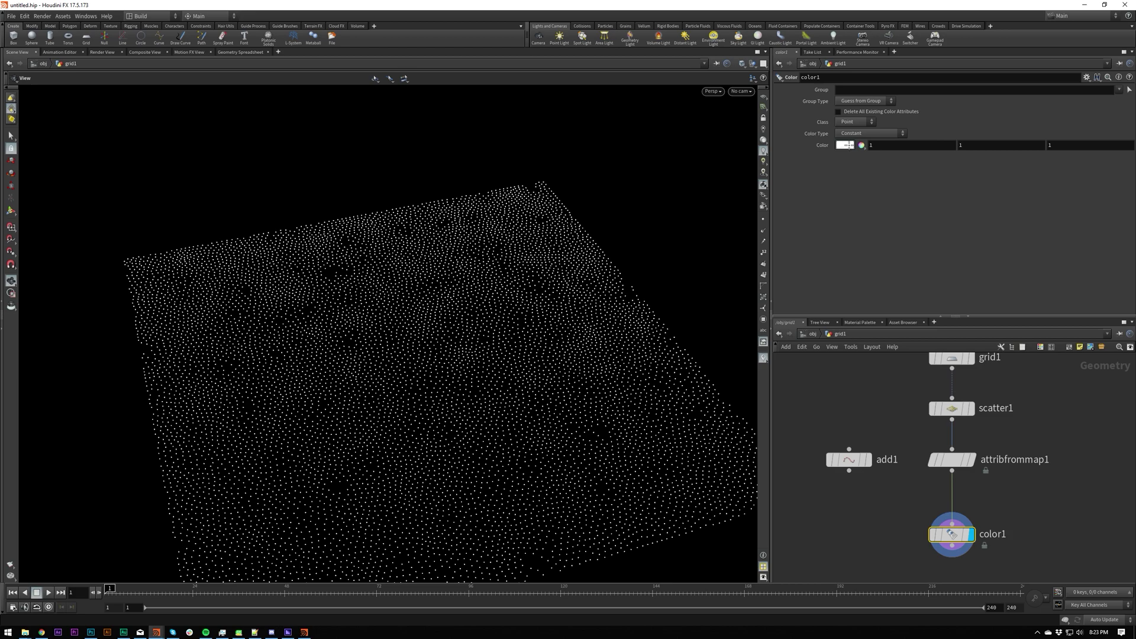
{"action": "left_click_drag", "start_coordinate": [844, 149], "coordinate": [206, 632]}
{"action": "left_click_drag", "start_coordinate": [206, 632], "coordinate": [554, 147]}
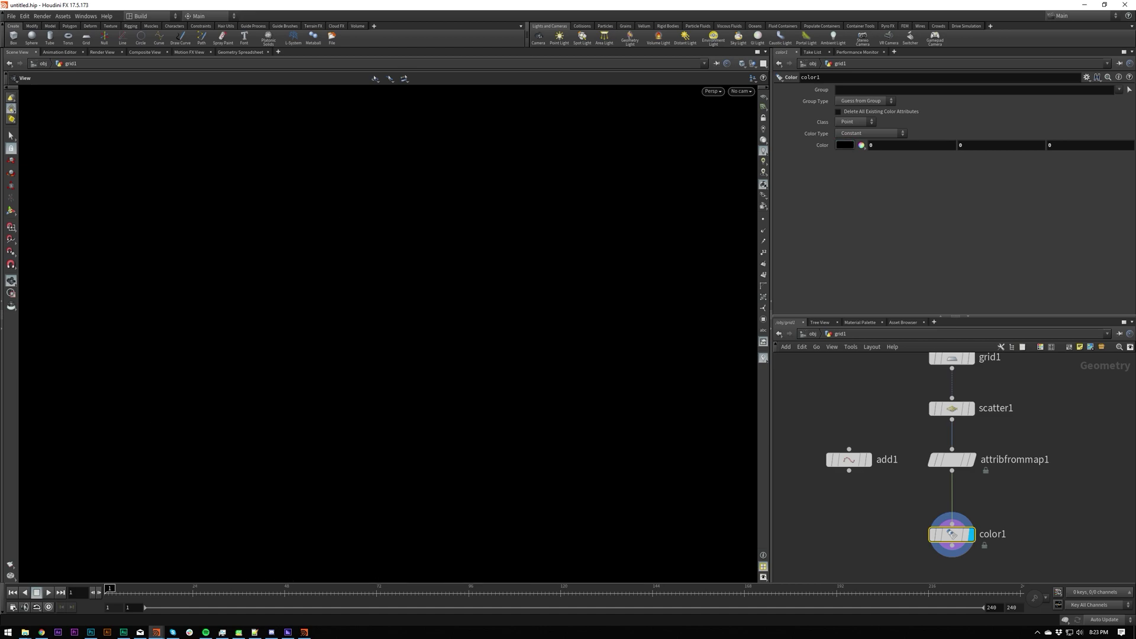
{"action": "left_click", "coordinate": [880, 145]}
{"action": "type", "text": "1"}
{"action": "key", "text": "Tab"}
{"action": "type", "text": "1"}
{"action": "key", "text": "Tab"}
{"action": "type", "text": "1"}
{"action": "key", "text": "Return"}
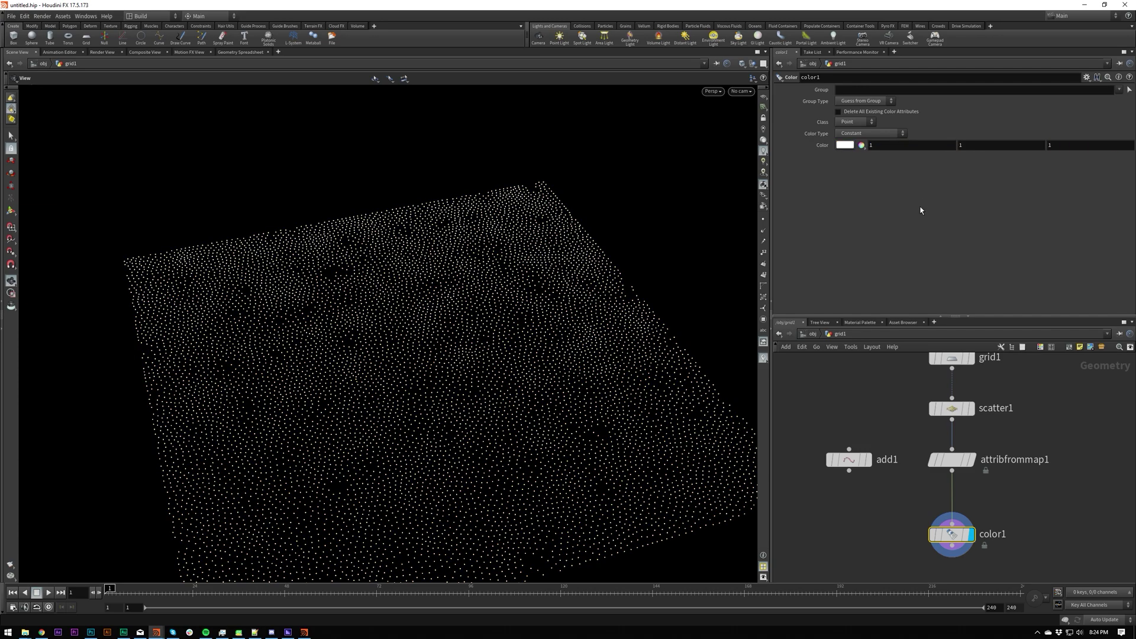
{"action": "left_click_drag", "start_coordinate": [856, 149], "coordinate": [861, 153]}
{"action": "mouse_move", "coordinate": [893, 147]}
{"action": "middle_mouse_down"}
{"action": "mouse_move", "coordinate": [826, 146]}
{"action": "mouse_move", "coordinate": [892, 145]}
{"action": "middle_mouse_up"}
{"action": "left_click", "coordinate": [893, 145]}
{"action": "type", "text": "0 0 1"}
{"action": "key", "text": "Return"}
{"action": "left_click", "coordinate": [888, 145]}
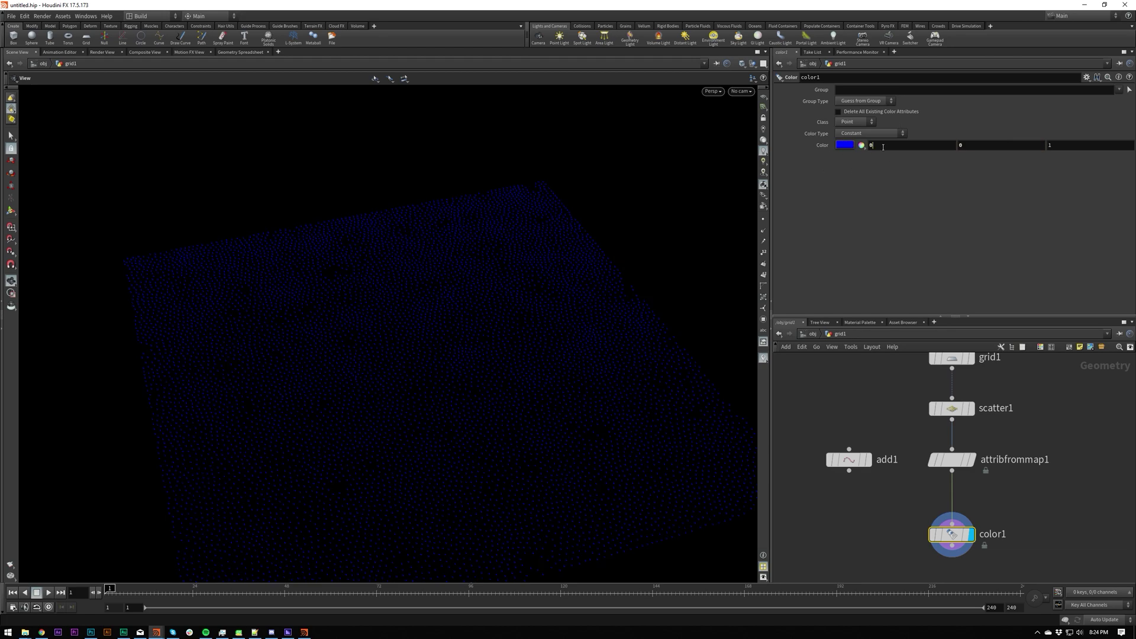
{"action": "type", "text": "1"}
{"action": "key", "text": "Tab"}
{"action": "type", "text": "1"}
{"action": "key", "text": "Return"}
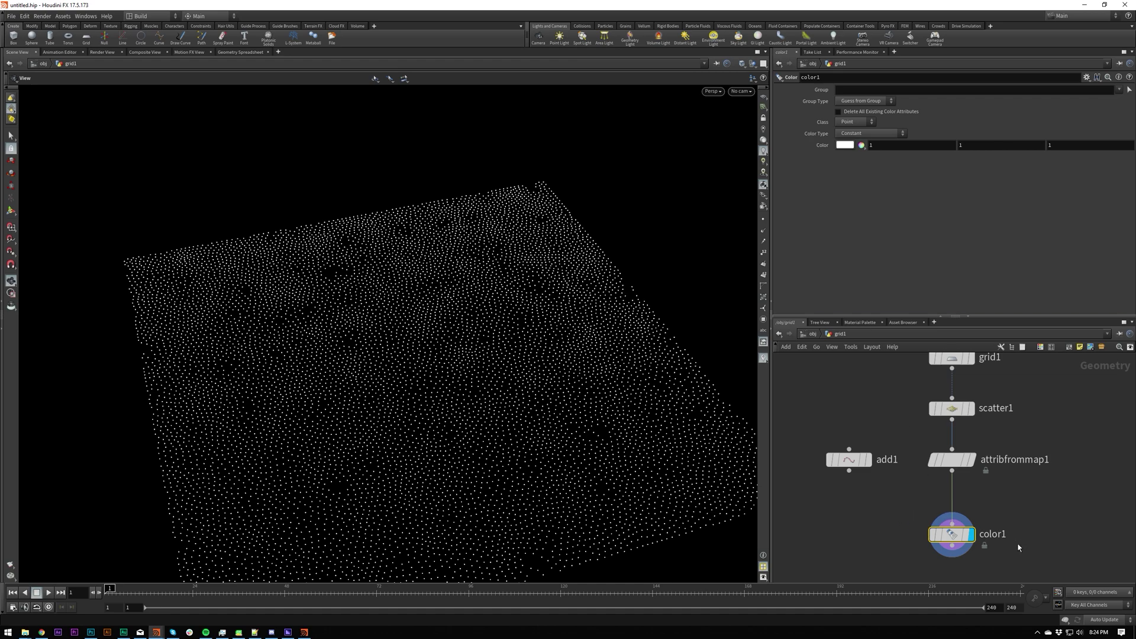
{"action": "mouse_move", "coordinate": [962, 537]}
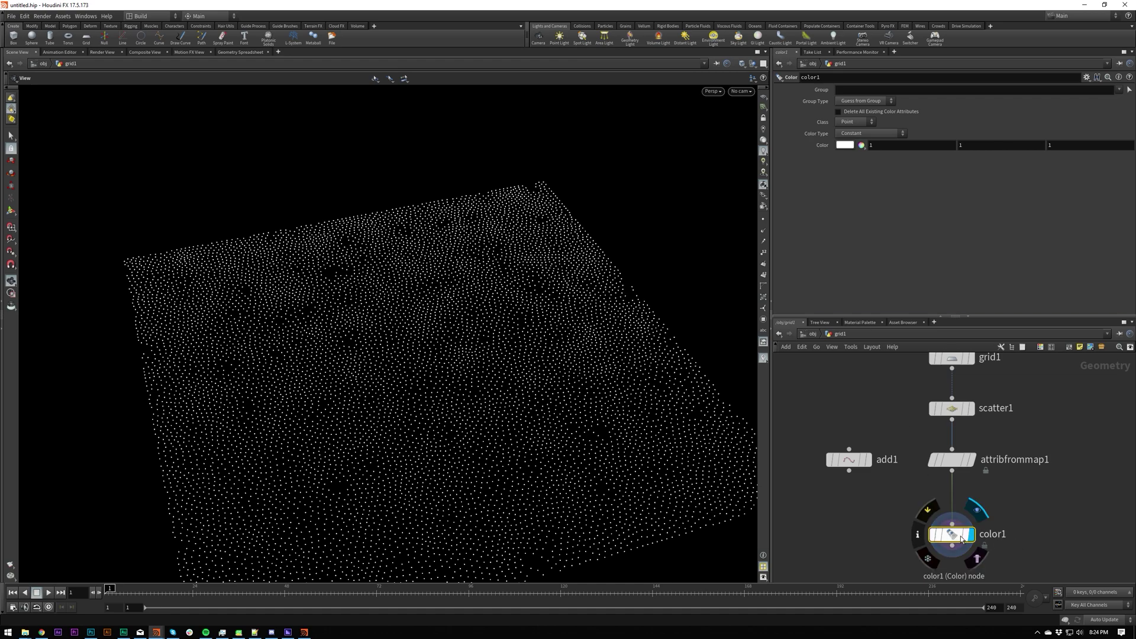
{"action": "left_click_drag", "start_coordinate": [962, 537], "coordinate": [852, 533], "text": "alt"}
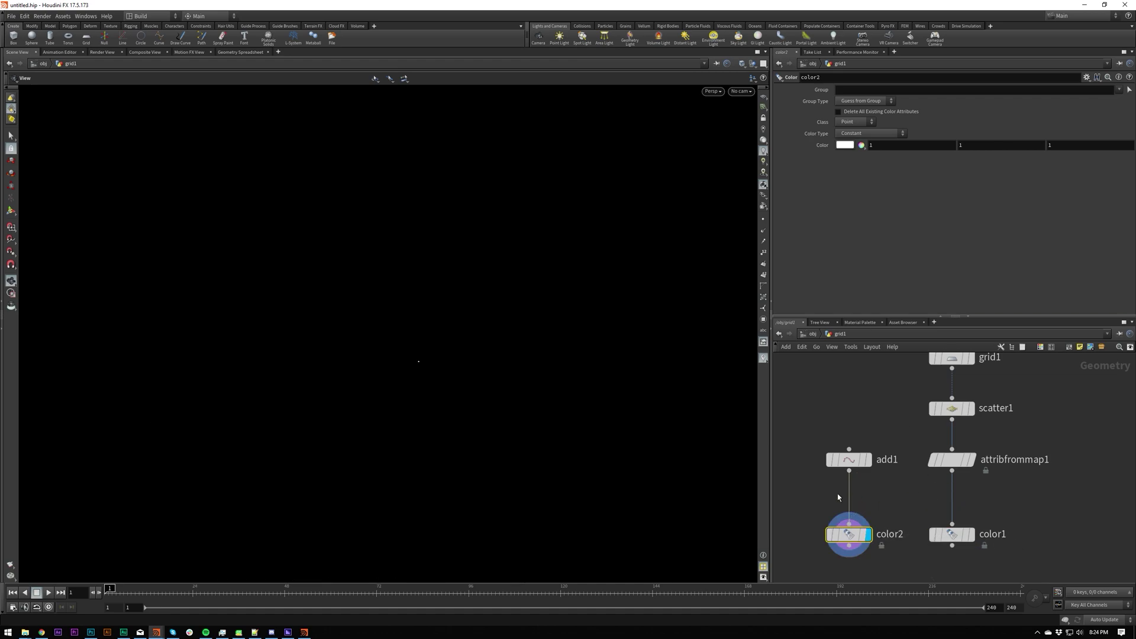
Step: Make color2's colour black by dropping its HSV value to 0
{"action": "left_click", "coordinate": [862, 145]}
{"action": "left_click_drag", "start_coordinate": [947, 161], "coordinate": [802, 165]}
{"action": "middle_click_drag", "start_coordinate": [905, 557], "coordinate": [900, 445]}
Step: Add an Attribute Transfer node by searching 'attribtrans'
{"action": "key", "text": "Tab"}
{"action": "type", "text": "a"}
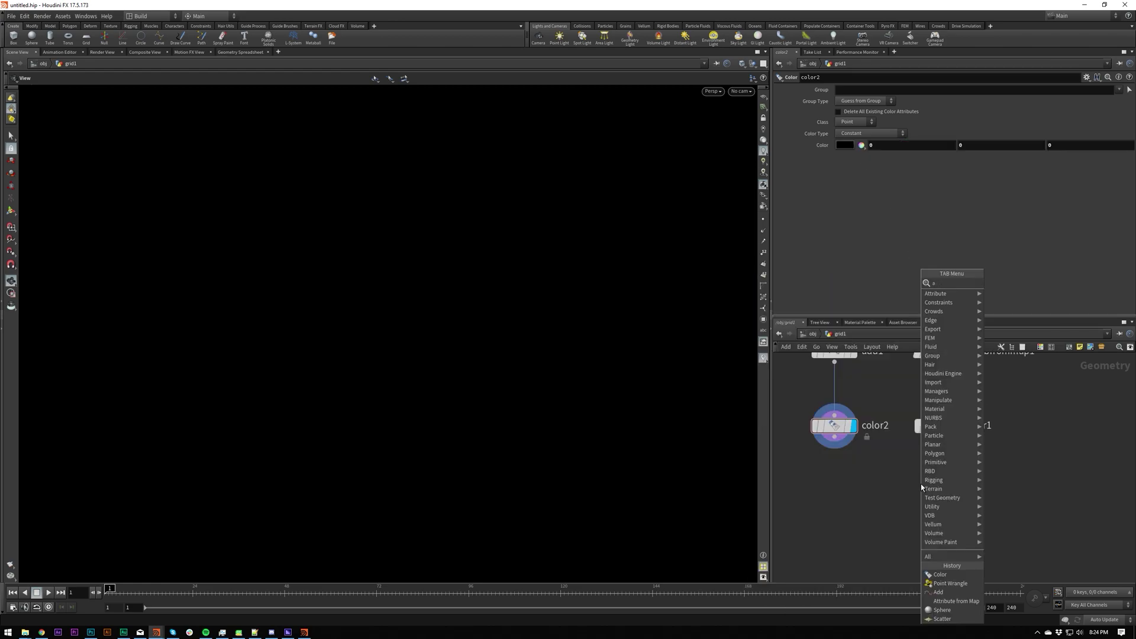
{"action": "type", "text": "ttribtrans"}
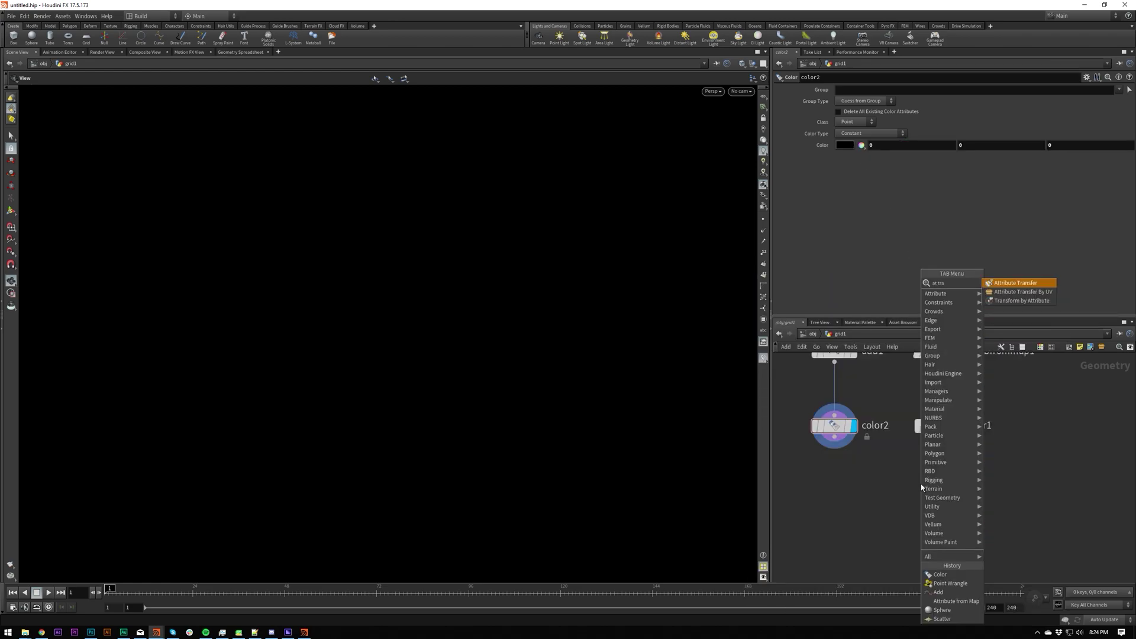
{"action": "key", "text": "Return"}
Step: Place attribtransfer1 below the colour nodes and wire color1 into its first input
{"action": "left_click", "coordinate": [893, 501]}
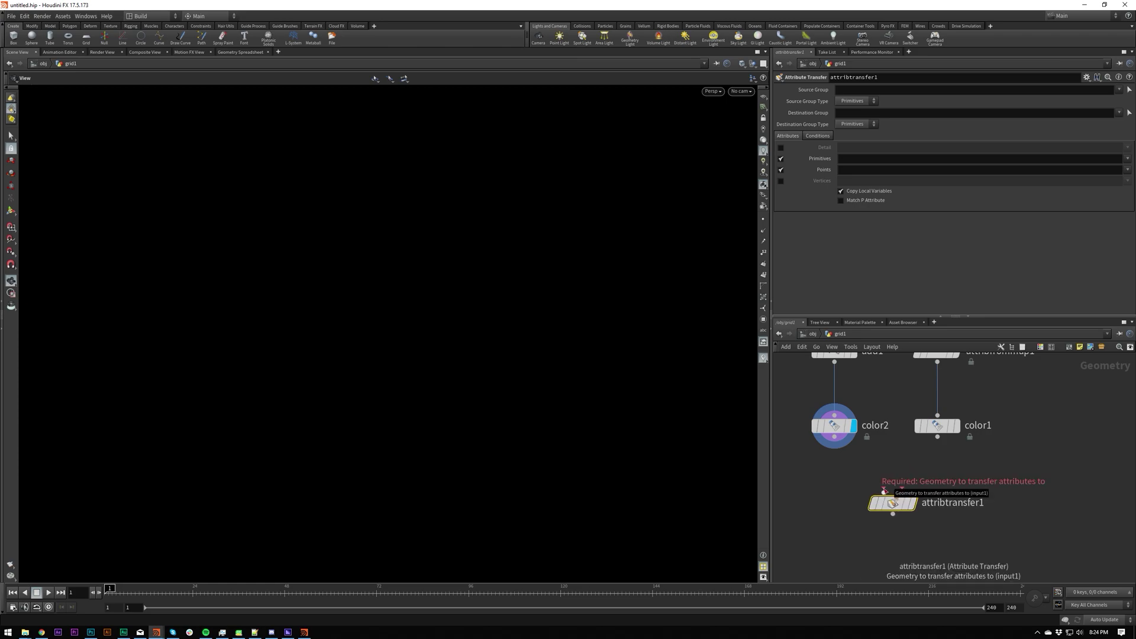
{"action": "left_click", "coordinate": [885, 490]}
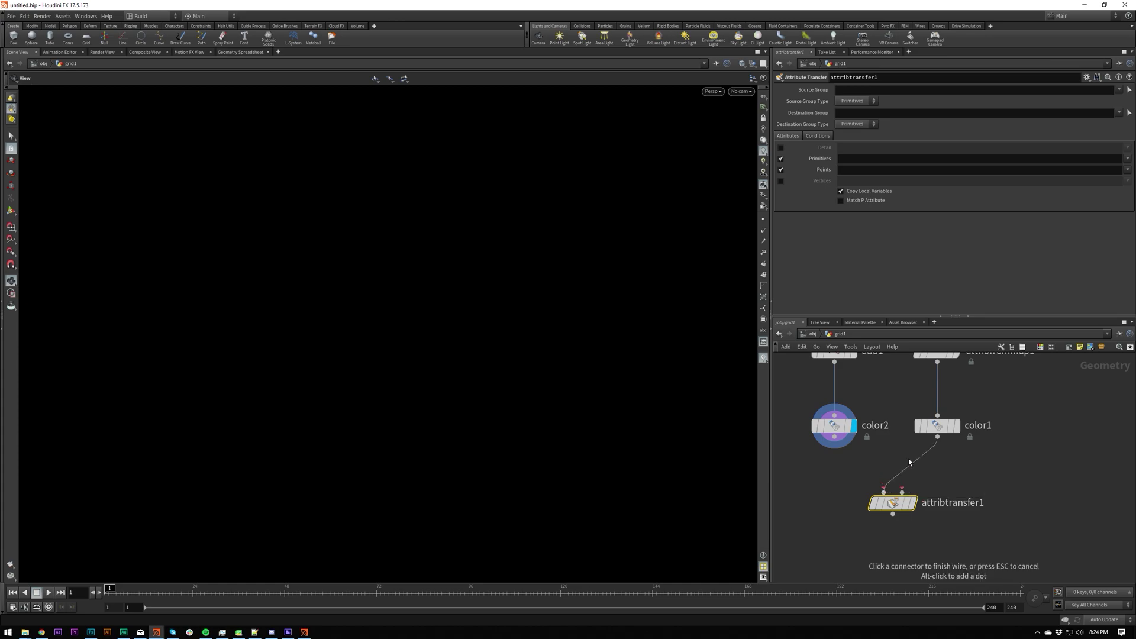
{"action": "left_click", "coordinate": [911, 460]}
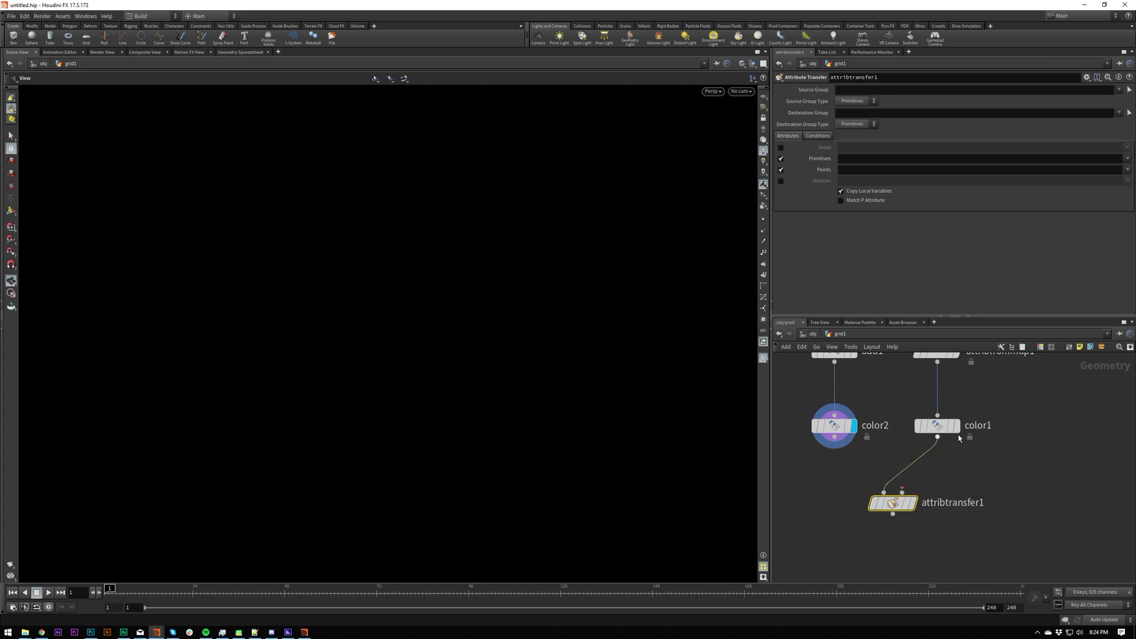
{"action": "key", "text": "h"}
Step: Wire color2 into attribtransfer1's second input and move color2 and add1 beside color1
{"action": "left_click", "coordinate": [910, 510]}
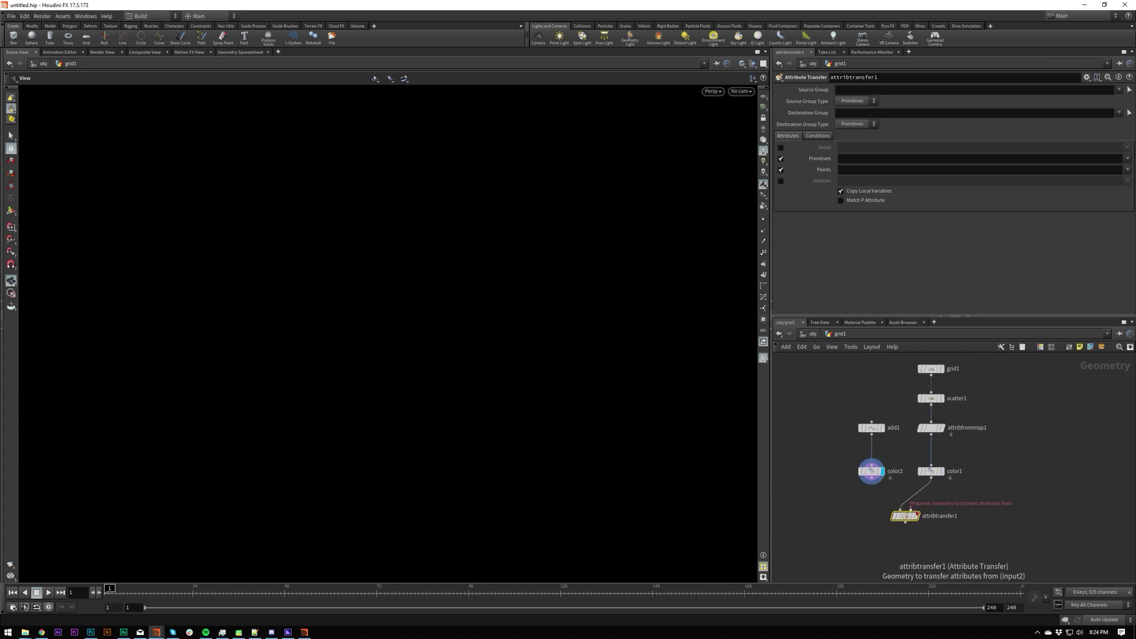
{"action": "left_click", "coordinate": [883, 478]}
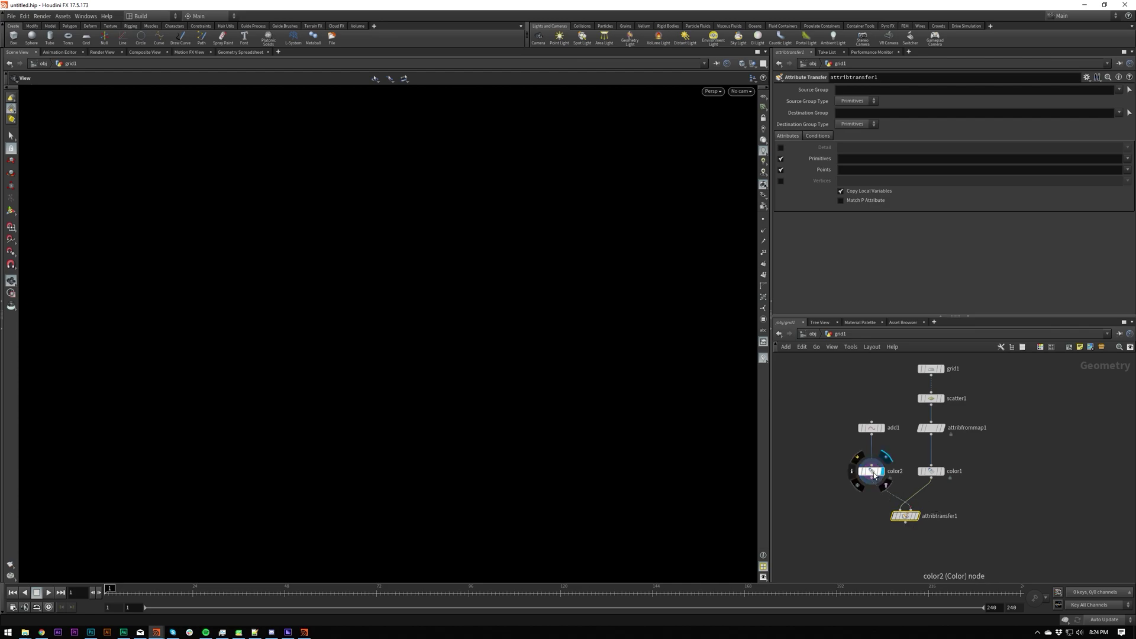
{"action": "left_click_drag", "start_coordinate": [883, 477], "coordinate": [1014, 475], "text": "shift"}
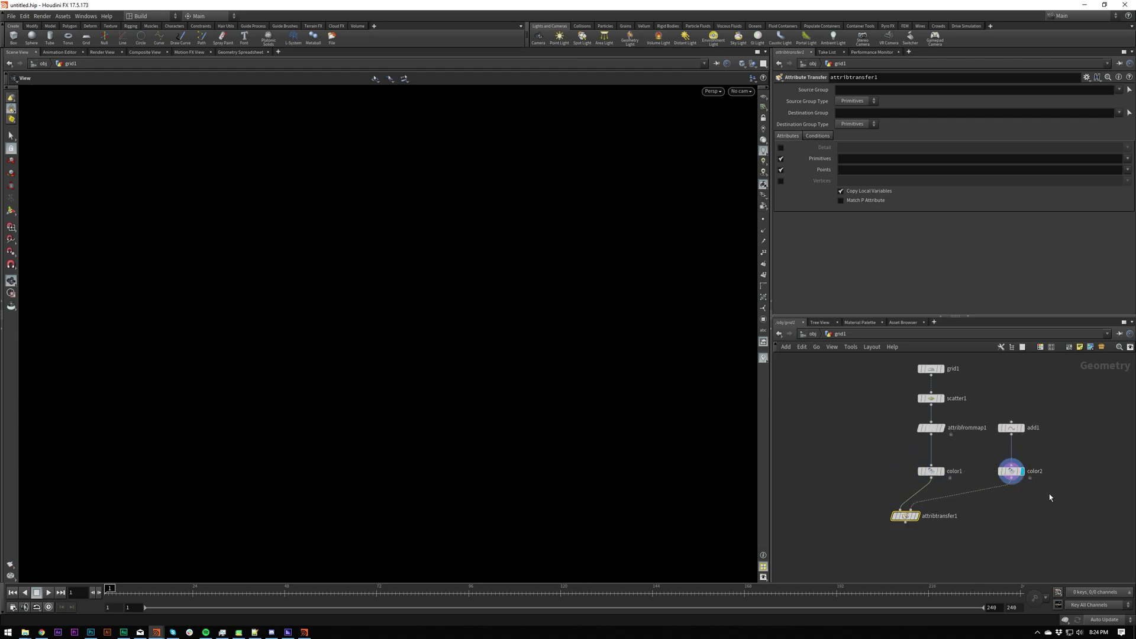
{"action": "scroll", "coordinate": [1047, 475], "scroll_direction": "up", "scroll_amount": 4}
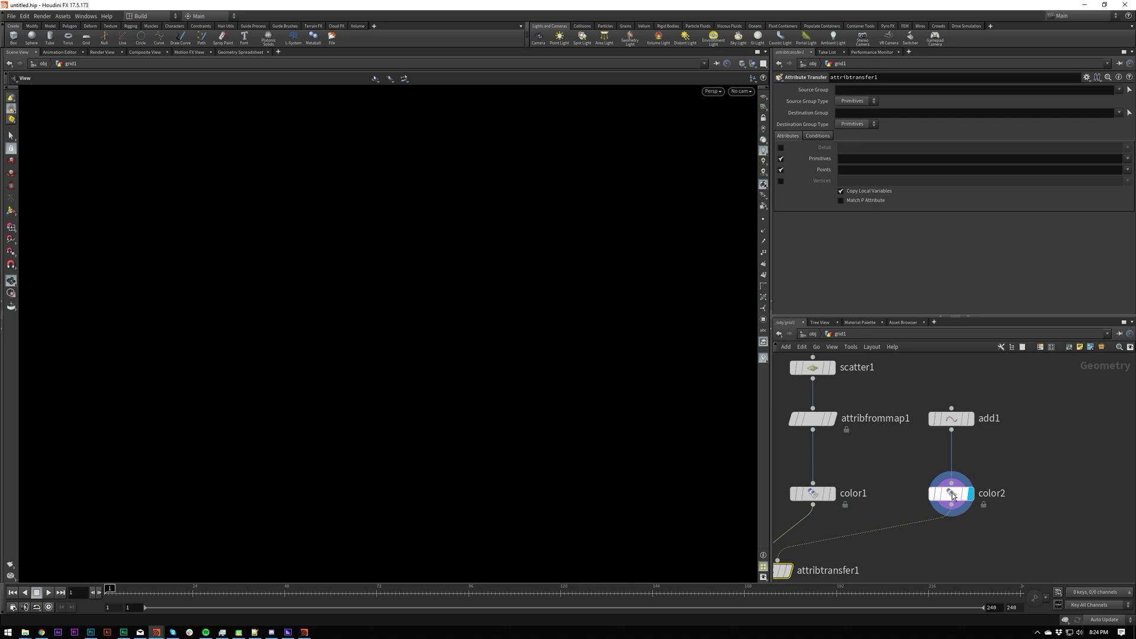
{"action": "mouse_move", "coordinate": [947, 491]}
{"action": "left_mouse_down"}
{"action": "mouse_move", "coordinate": [927, 493]}
{"action": "mouse_move", "coordinate": [1013, 495]}
{"action": "mouse_move", "coordinate": [957, 496]}
{"action": "left_mouse_up"}
{"action": "left_click", "coordinate": [965, 419]}
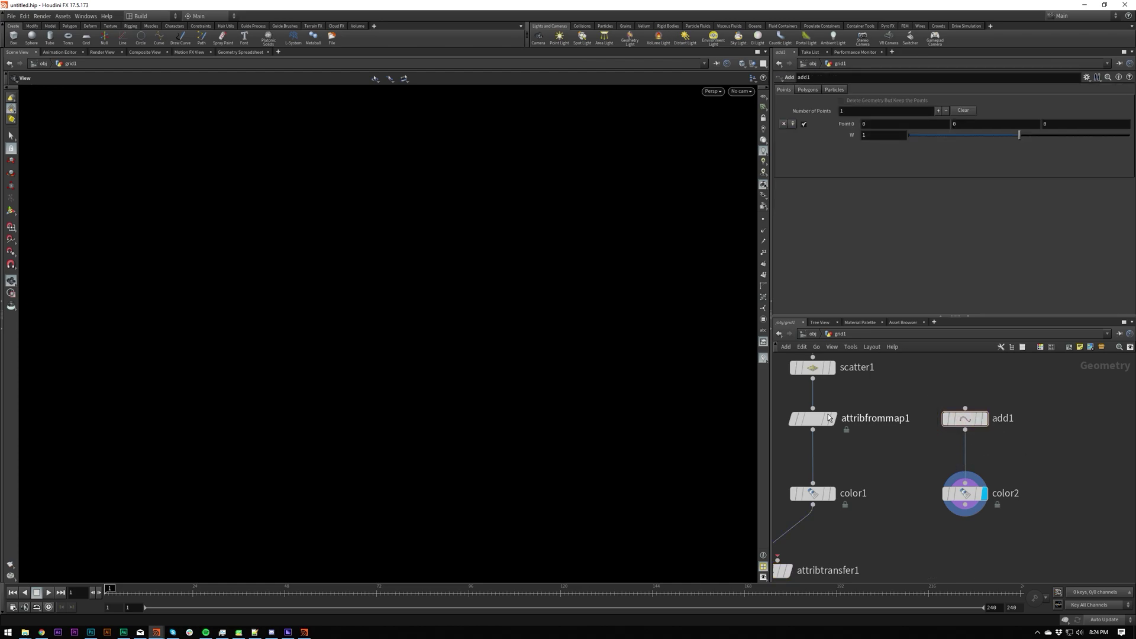
{"action": "scroll", "coordinate": [872, 408], "scroll_direction": "down", "scroll_amount": 4}
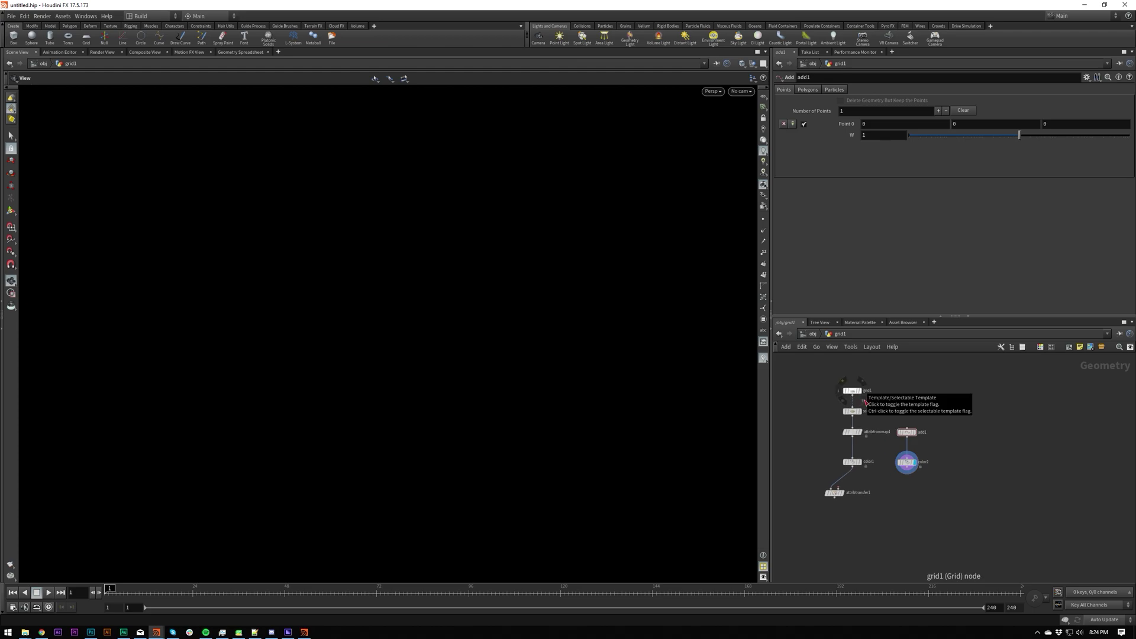
{"action": "scroll", "coordinate": [871, 438], "scroll_direction": "up", "scroll_amount": 3}
{"action": "middle_click_drag", "start_coordinate": [899, 473], "coordinate": [903, 447]}
{"action": "left_click_drag", "start_coordinate": [921, 462], "coordinate": [840, 478]}
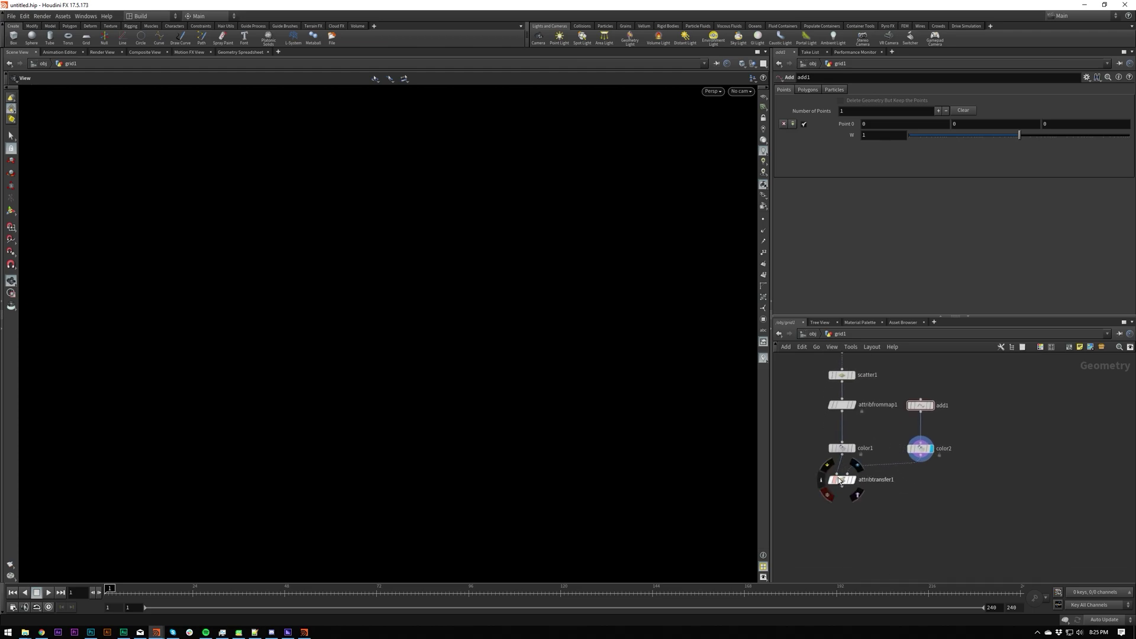
Step: Display attribtransfer1's result and confirm color1 and black color2 settings
{"action": "left_click", "coordinate": [854, 480]}
{"action": "left_click", "coordinate": [841, 448]}
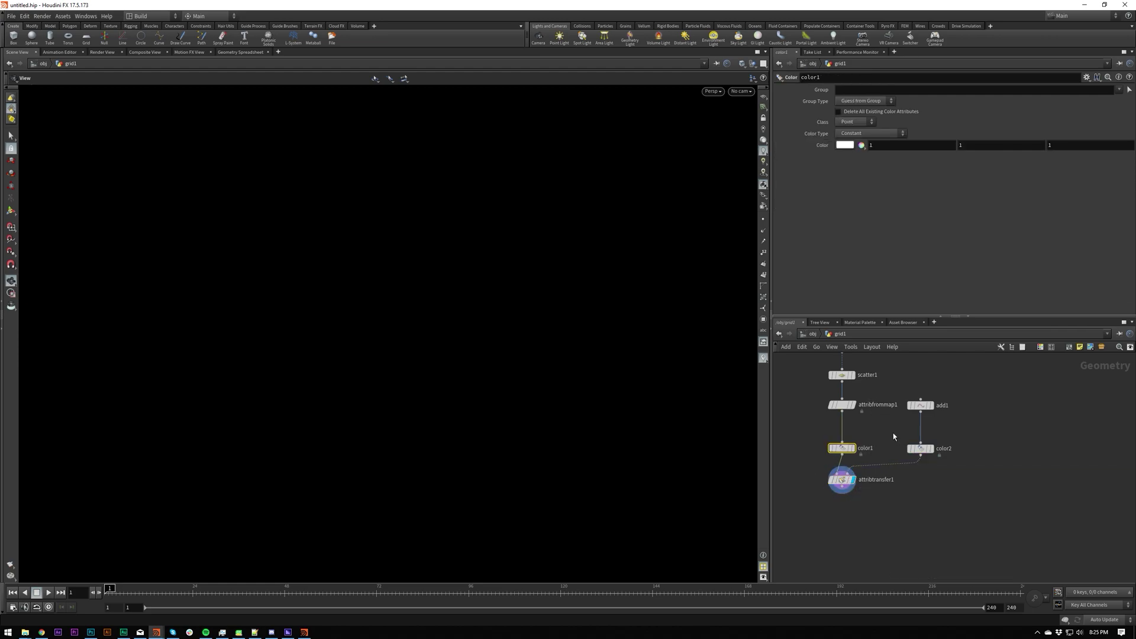
{"action": "left_click", "coordinate": [921, 449]}
{"action": "left_click", "coordinate": [841, 480]}
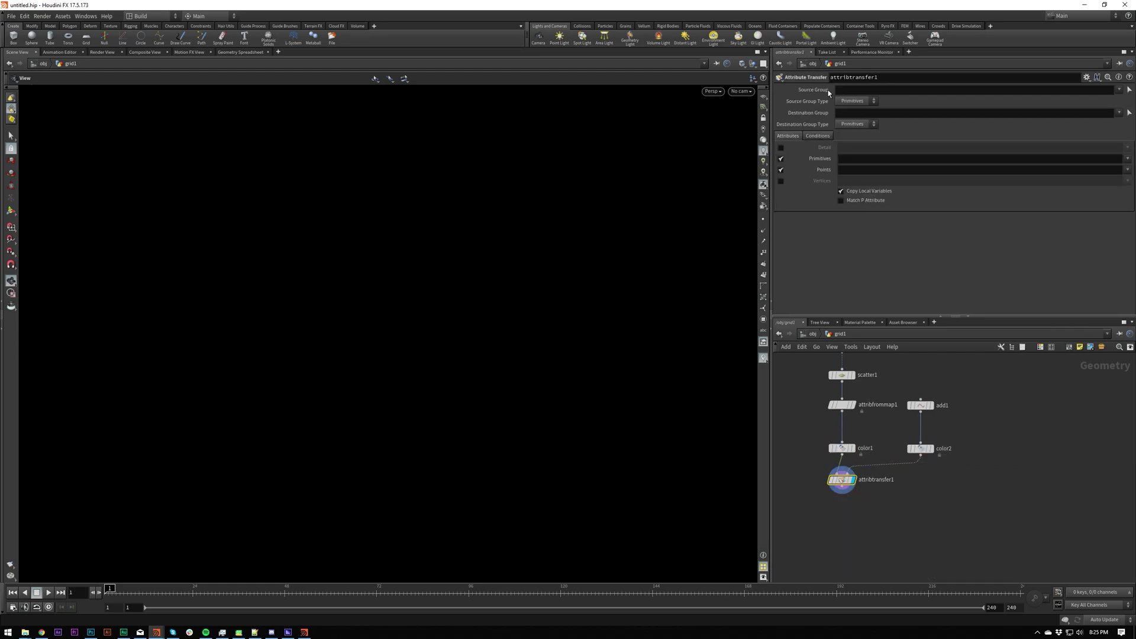
Step: Set Distance Threshold 1.52 and Blend Width 2.77, then review the transferable attribute lists
{"action": "left_click", "coordinate": [818, 136]}
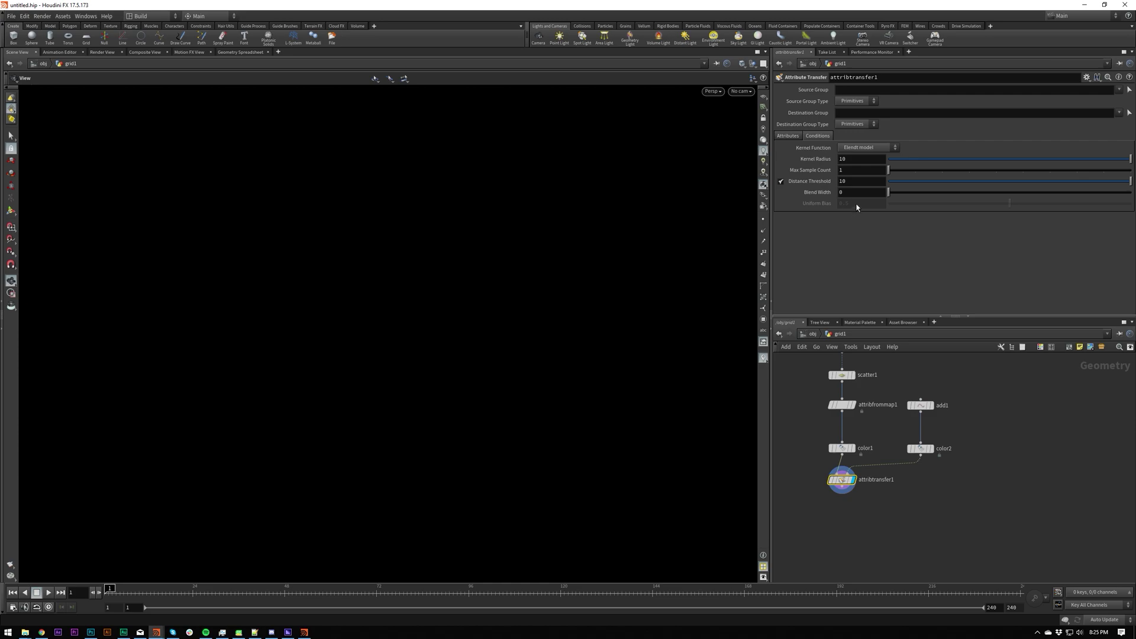
{"action": "left_click_drag", "start_coordinate": [905, 182], "coordinate": [957, 202]}
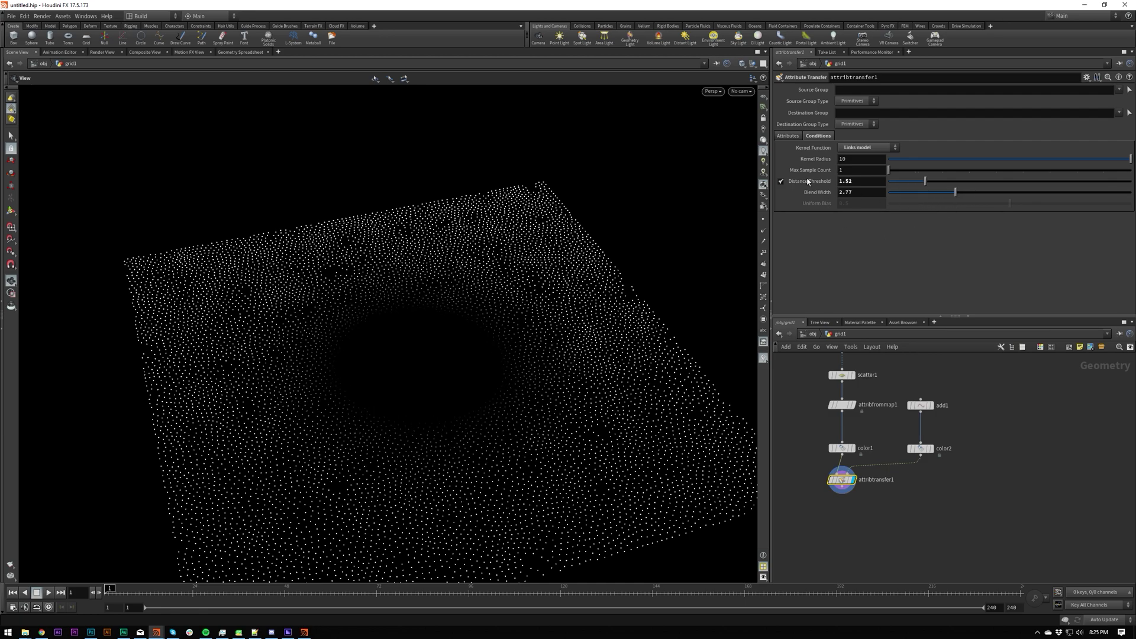
{"action": "left_click", "coordinate": [789, 136]}
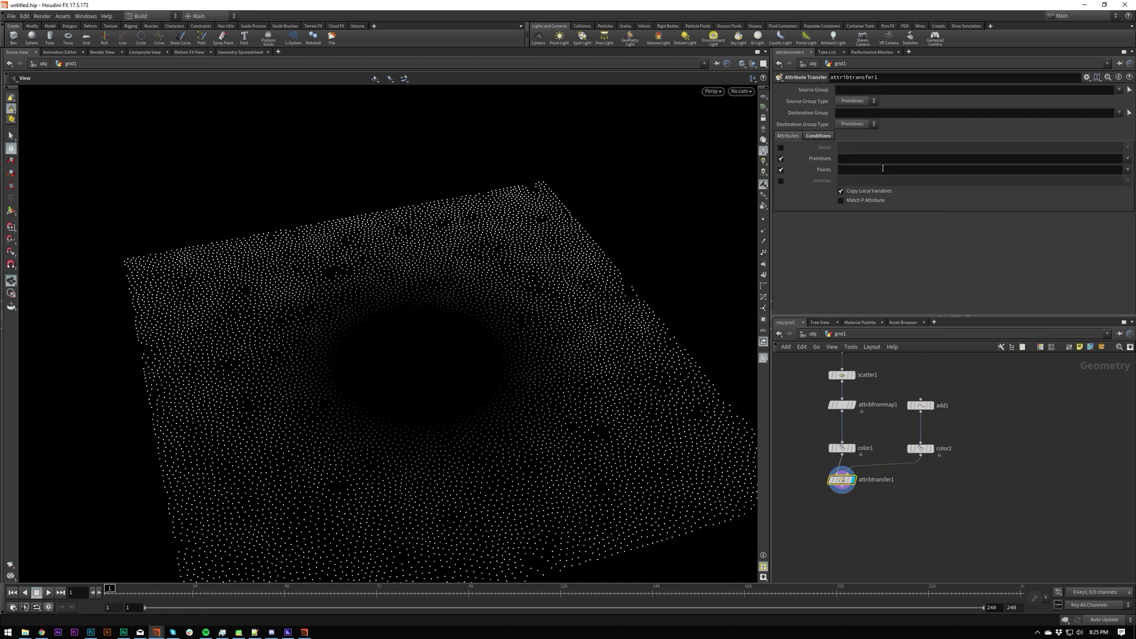
{"action": "left_click", "coordinate": [969, 170]}
{"action": "left_click", "coordinate": [1128, 170]}
{"action": "left_click", "coordinate": [1080, 185]}
{"action": "left_click", "coordinate": [1126, 171]}
{"action": "left_click", "coordinate": [1128, 158]}
{"action": "left_click", "coordinate": [1128, 159]}
{"action": "left_click", "coordinate": [1099, 289]}
Step: Make room above attribtransfer1 and add a Transform node there
{"action": "middle_click_drag", "start_coordinate": [951, 499], "coordinate": [989, 480]}
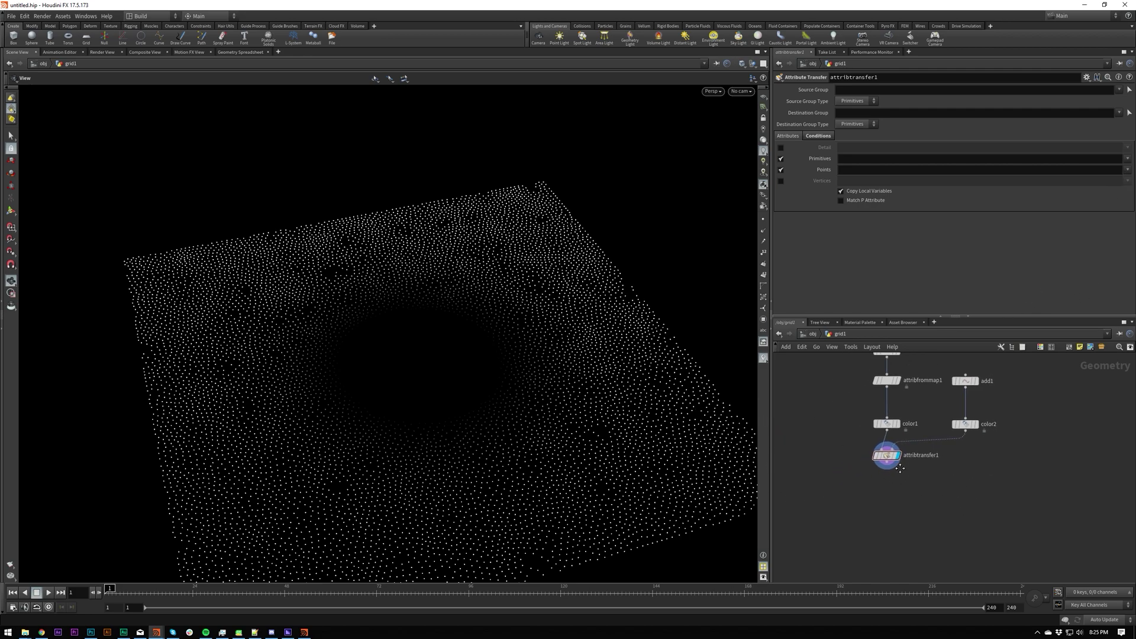
{"action": "left_click_drag", "start_coordinate": [889, 462], "coordinate": [890, 488]}
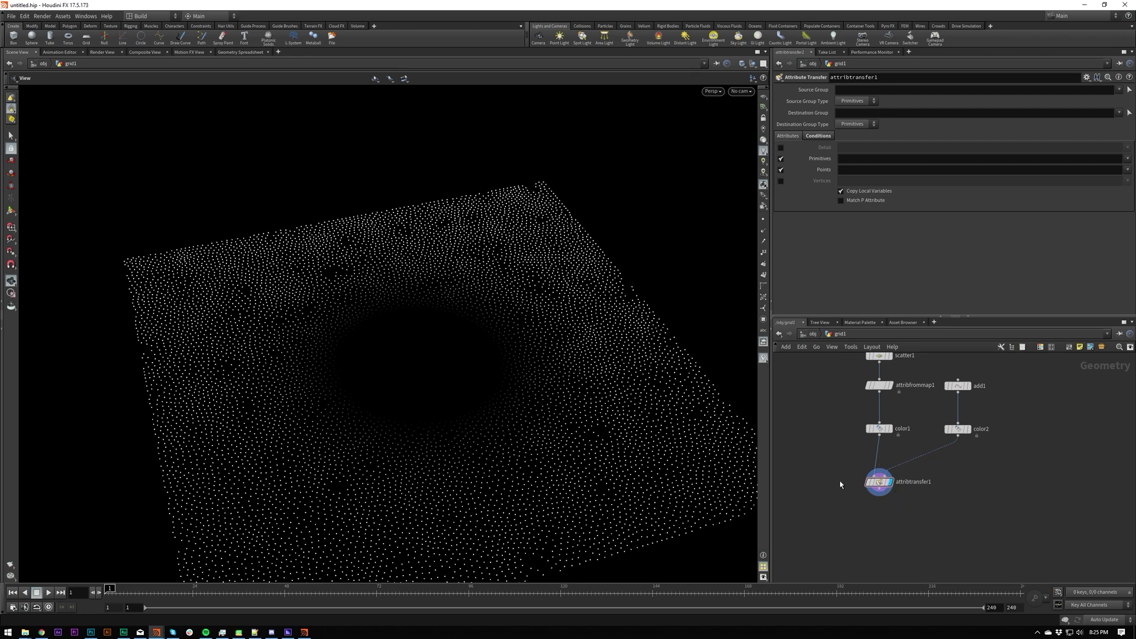
{"action": "key", "text": "Tab"}
{"action": "key", "text": "Tab"}
{"action": "mouse_move", "coordinate": [849, 400]}
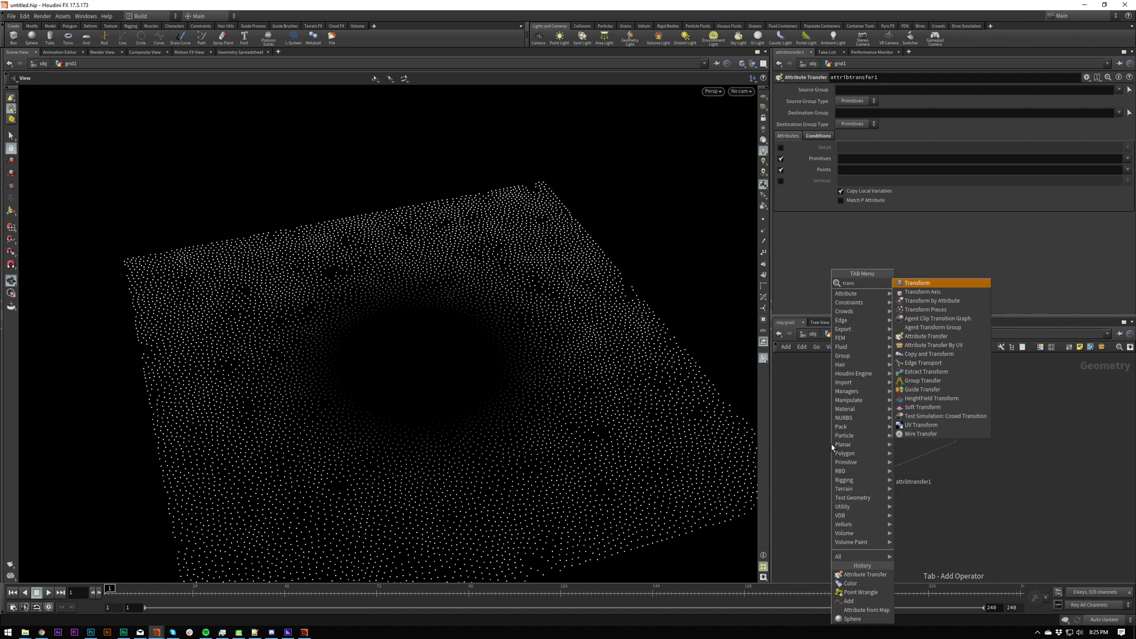
{"action": "left_click", "coordinate": [924, 402]}
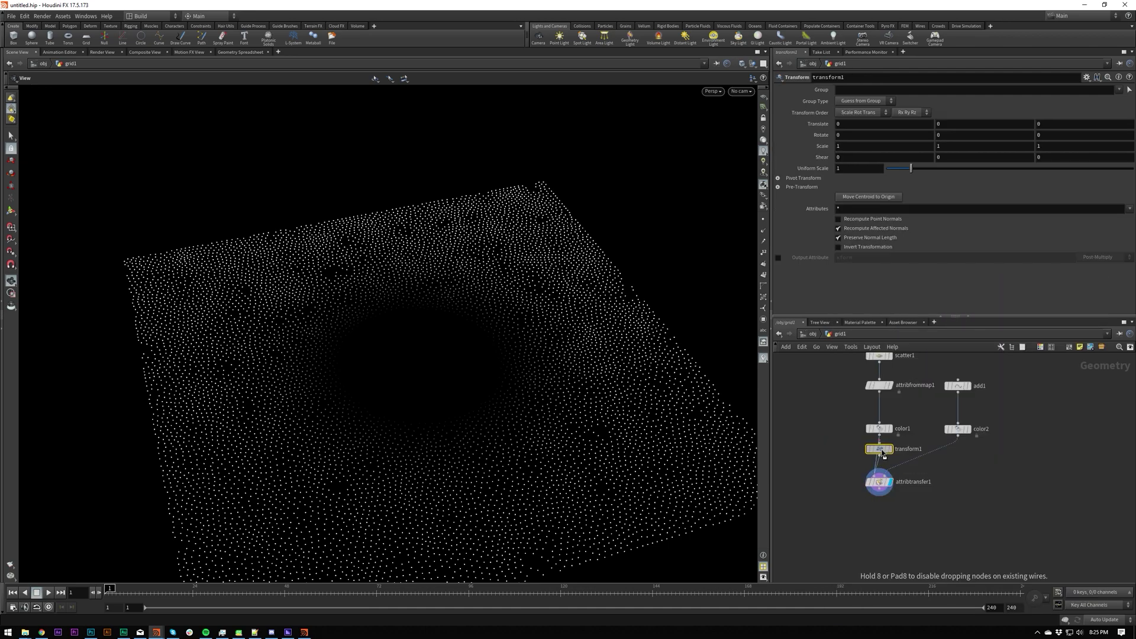
{"action": "left_click", "coordinate": [880, 455]}
Step: Move transform1 under color2 and set its Translate X to -8.6
{"action": "middle_click_drag", "start_coordinate": [861, 122], "coordinate": [863, 123]}
{"action": "key", "text": "ctrl+z"}
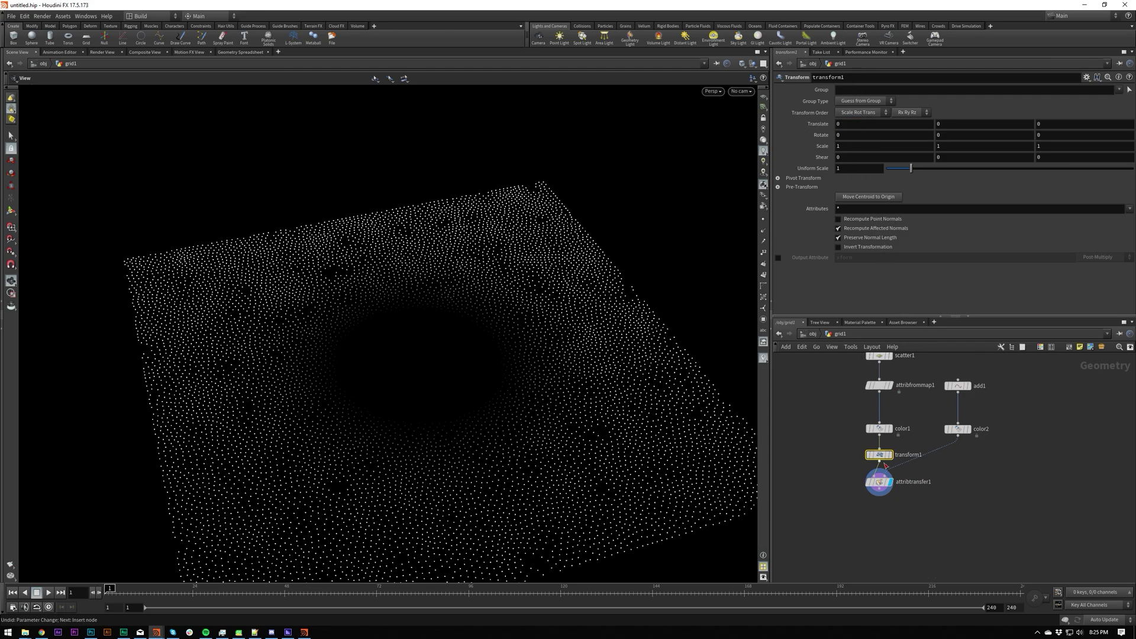
{"action": "left_click_drag", "start_coordinate": [879, 455], "coordinate": [960, 459]}
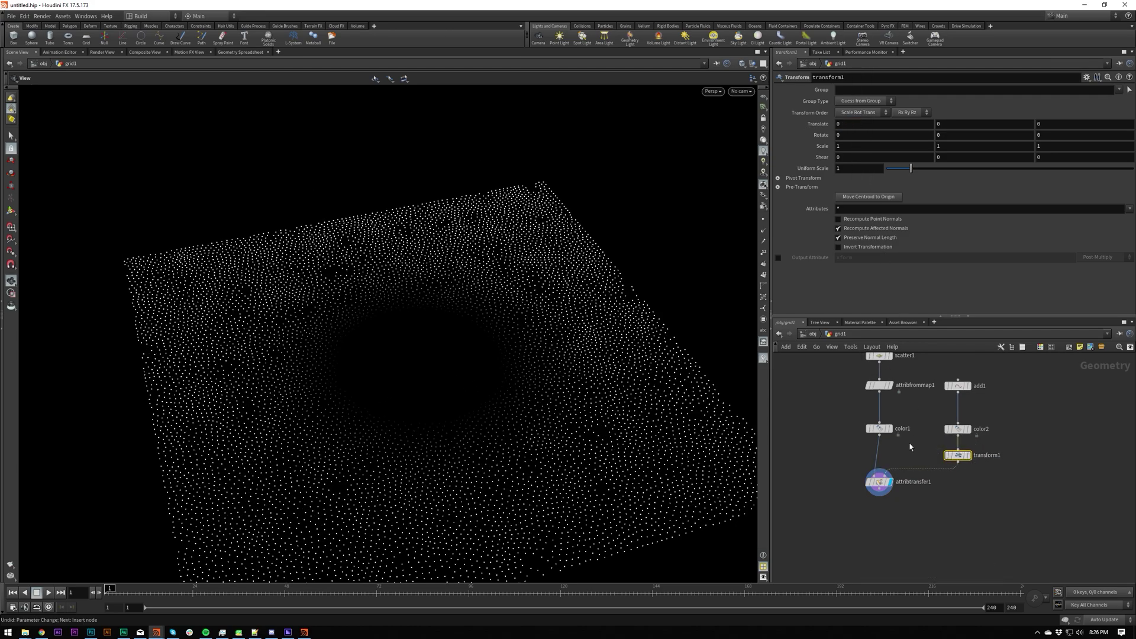
{"action": "middle_click_drag", "start_coordinate": [884, 125], "coordinate": [561, 105]}
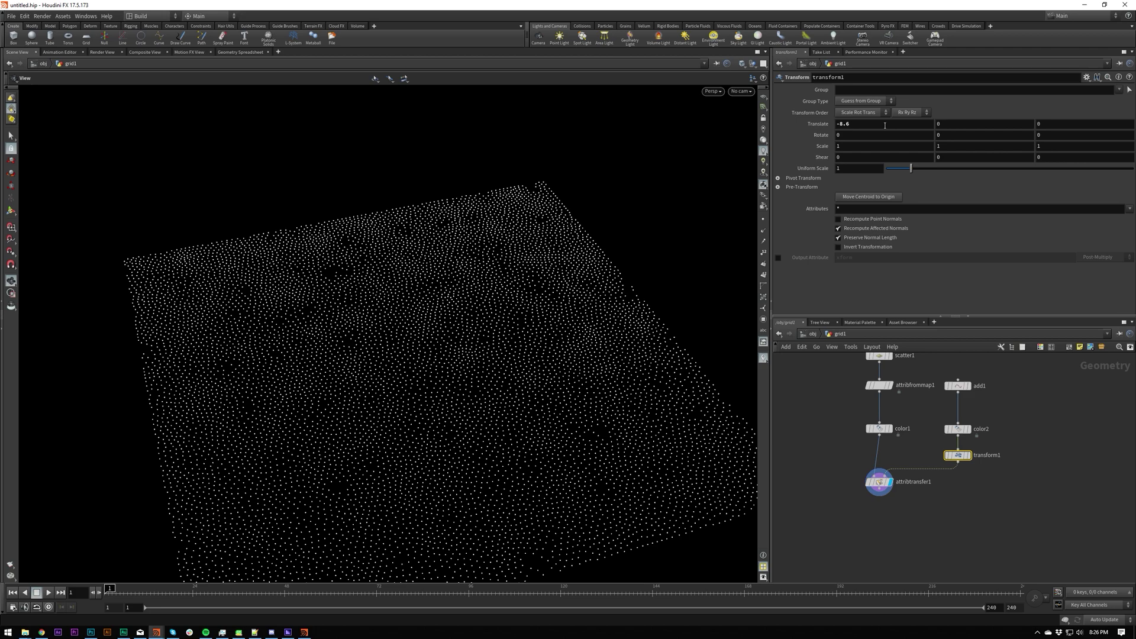
Step: Keyframe Translate X at frame 1 and at a far-side value on frame 24, then preview
{"action": "left_click", "coordinate": [886, 126], "text": "alt"}
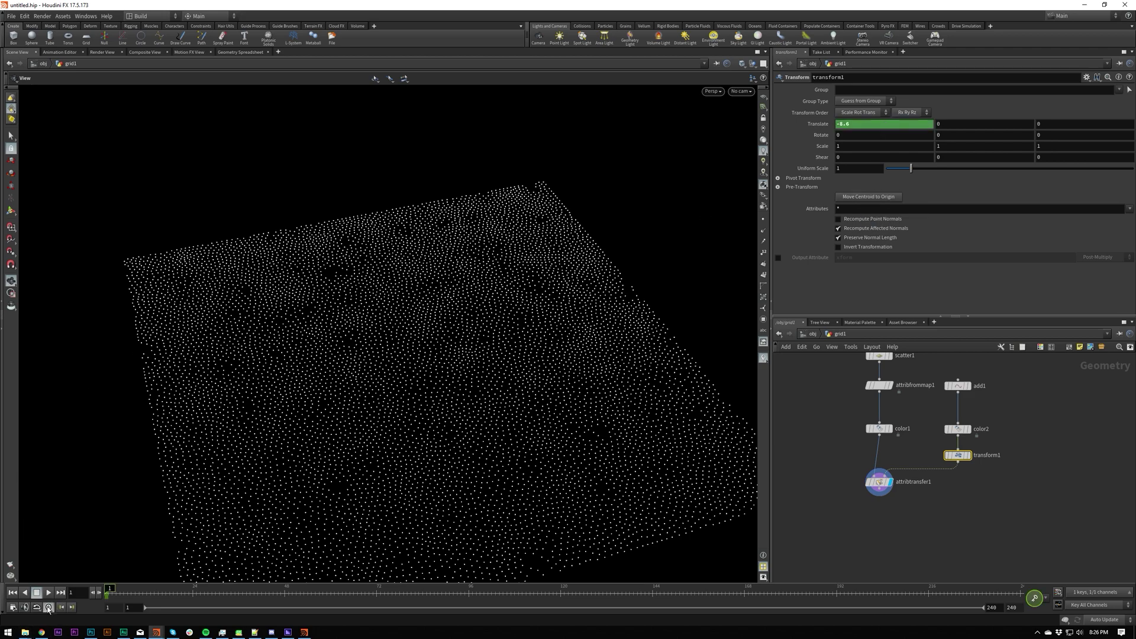
{"action": "left_click", "coordinate": [194, 594]}
{"action": "mouse_move", "coordinate": [869, 123]}
{"action": "middle_mouse_down"}
{"action": "mouse_move", "coordinate": [857, 123]}
{"action": "mouse_move", "coordinate": [888, 123]}
{"action": "mouse_move", "coordinate": [843, 124]}
{"action": "mouse_move", "coordinate": [854, 139]}
{"action": "middle_mouse_up"}
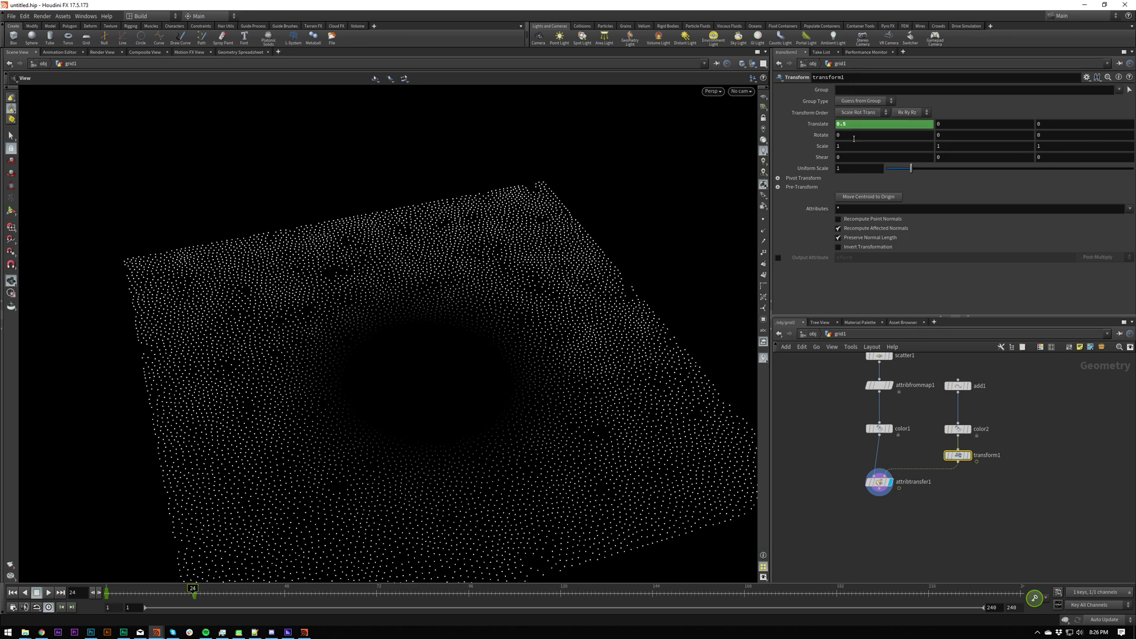
{"action": "key", "text": "ctrl+Up"}
{"action": "key", "text": "Up"}
{"action": "key", "text": "ctrl+Up"}
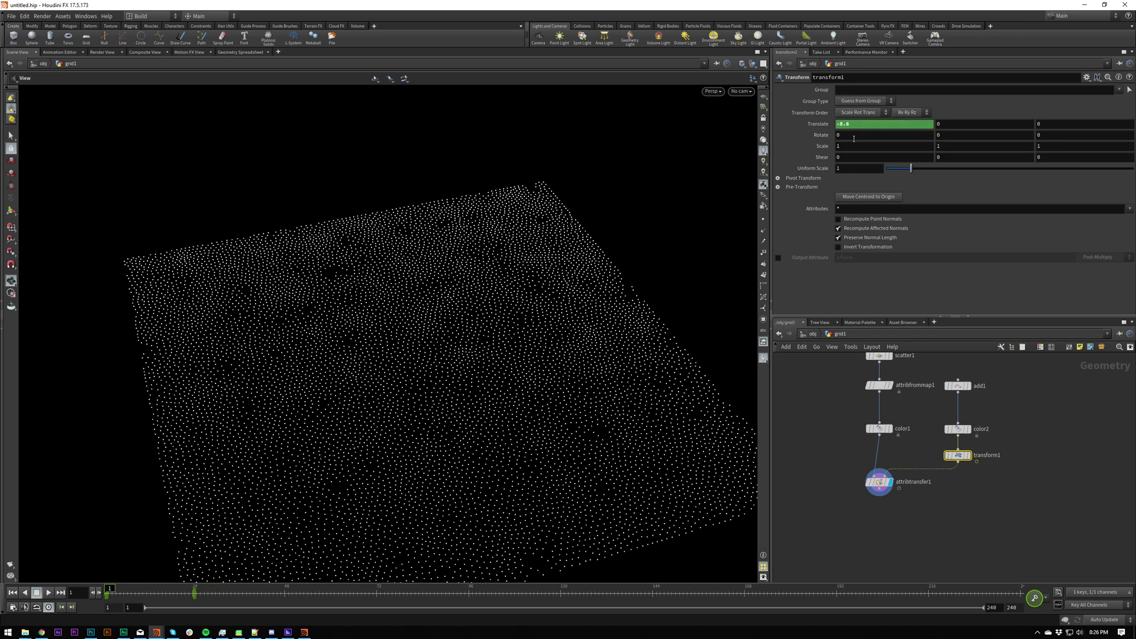
{"action": "key", "text": "Up"}
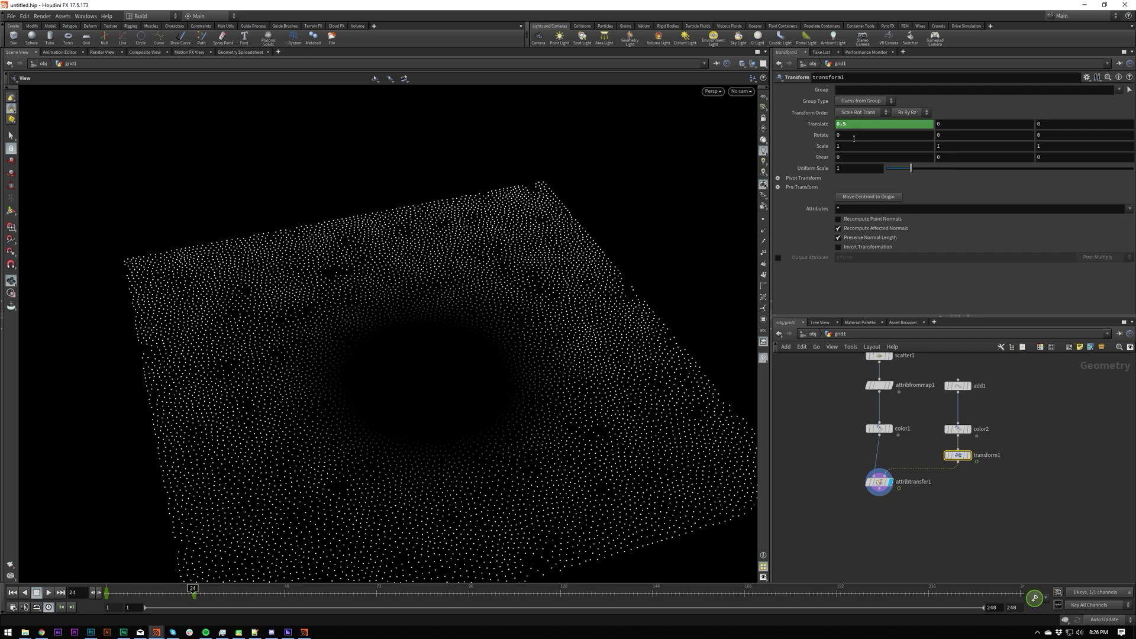
{"action": "middle_click_drag", "start_coordinate": [852, 122], "coordinate": [852, 123]}
Step: Change the Translate X keyframe expression from bezier() to linear()
{"action": "left_click", "coordinate": [818, 124]}
{"action": "left_click", "coordinate": [855, 122]}
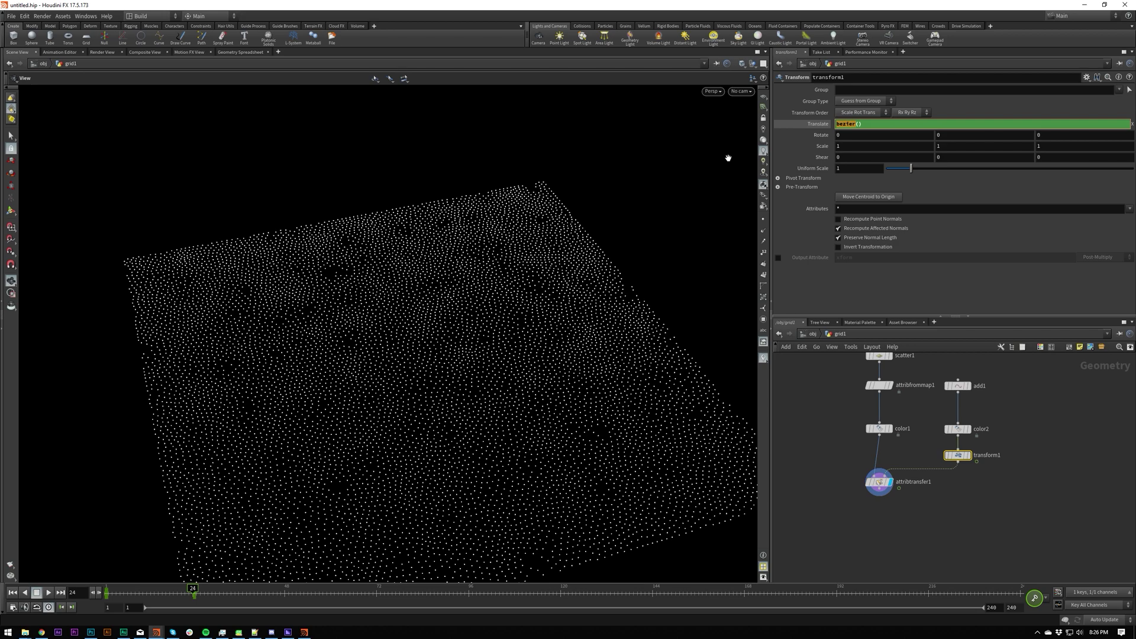
{"action": "type", "text": "linear"}
{"action": "key", "text": "Return"}
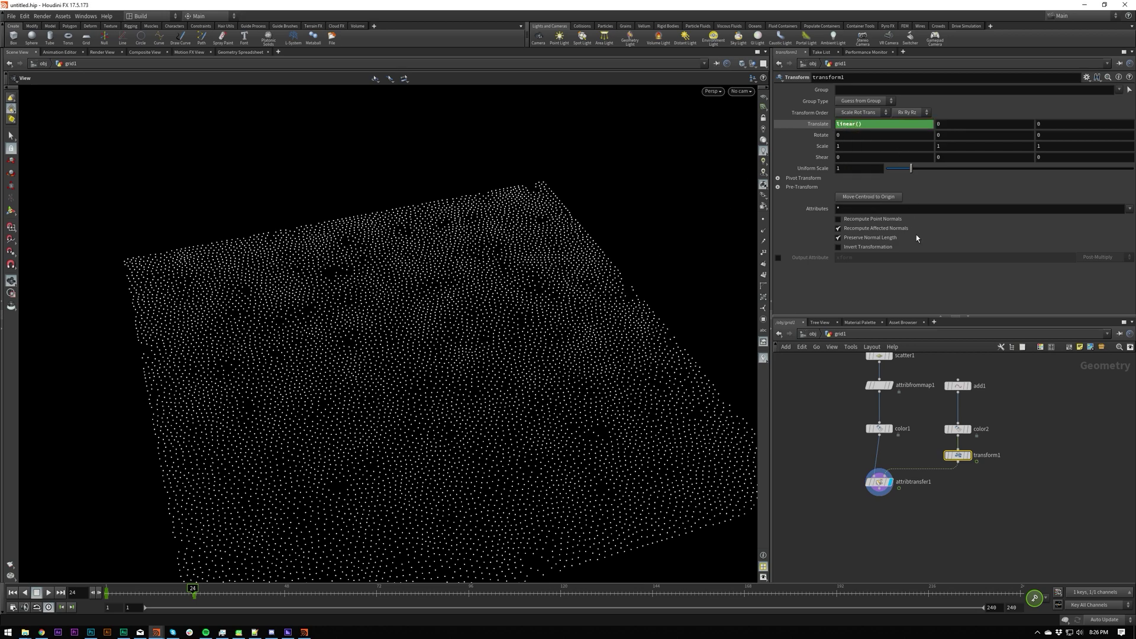
{"action": "left_click", "coordinate": [84, 16]}
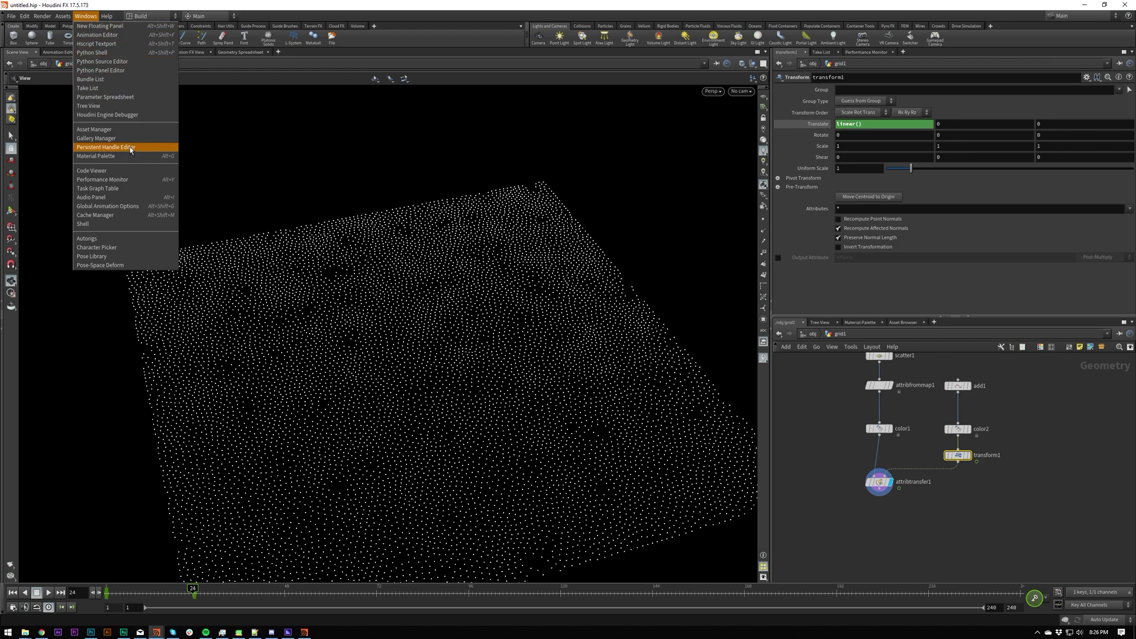
Step: In the Animation Editor, set the Translate X segment's function to linear(), then close and play
{"action": "key", "text": "Escape"}
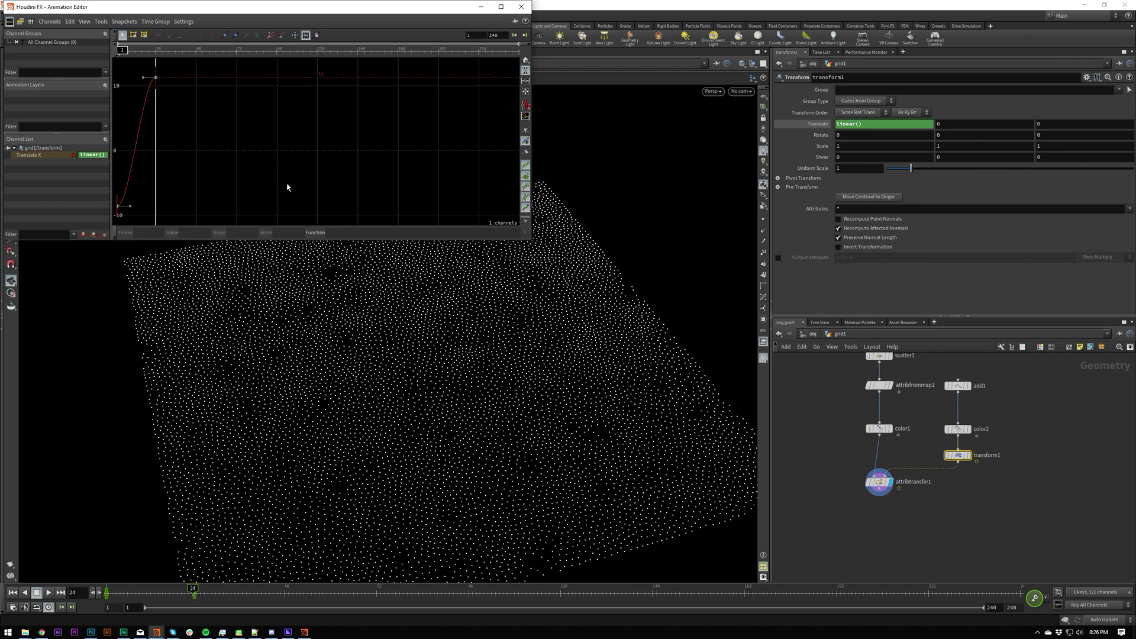
{"action": "key", "text": "h"}
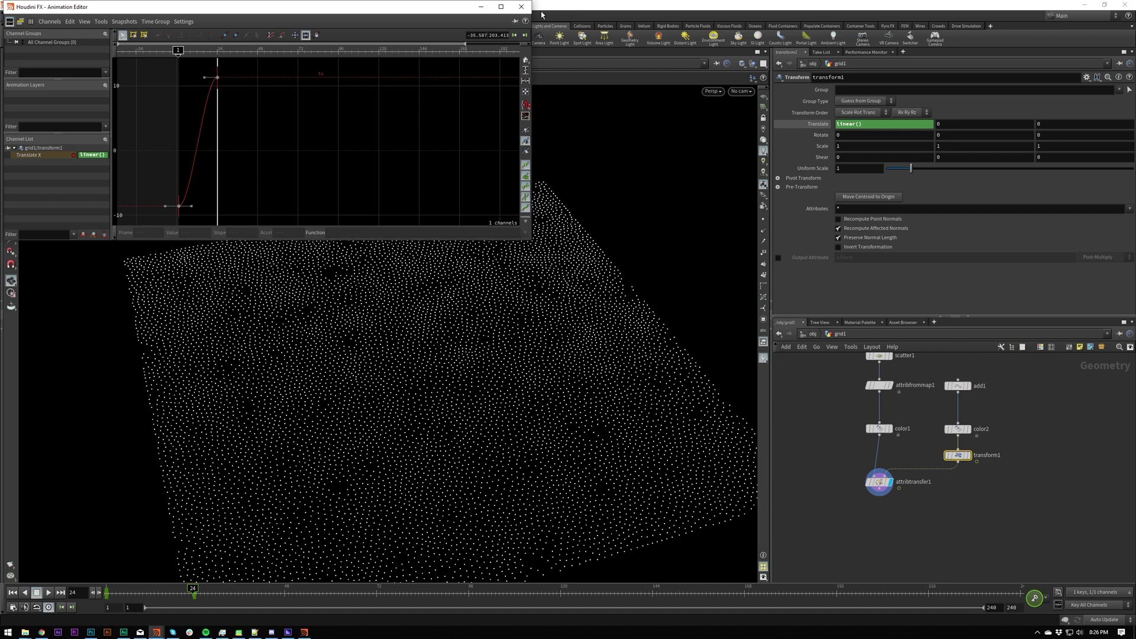
{"action": "left_click", "coordinate": [521, 7]}
{"action": "key", "text": "alt+shift+a"}
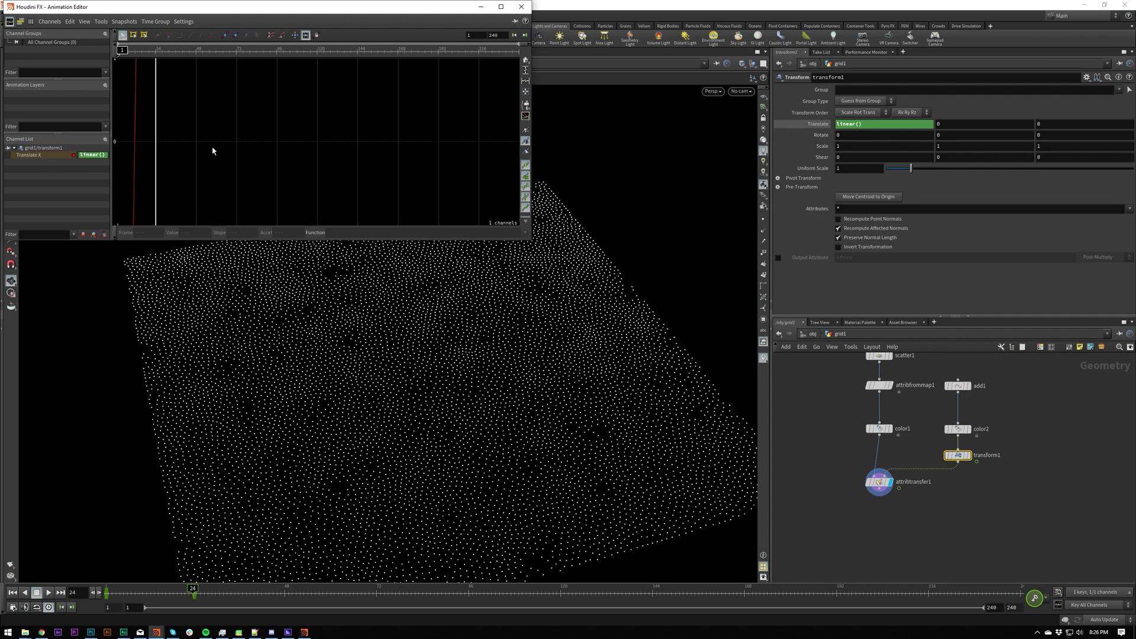
{"action": "key", "text": "h"}
{"action": "key", "text": "f"}
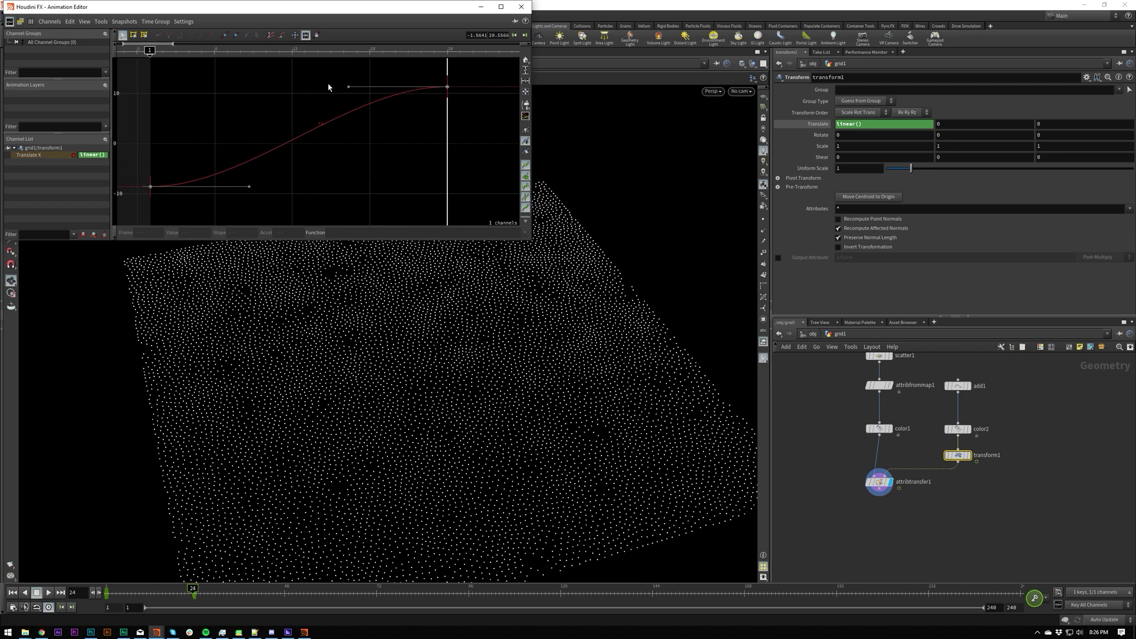
{"action": "left_click", "coordinate": [292, 141]}
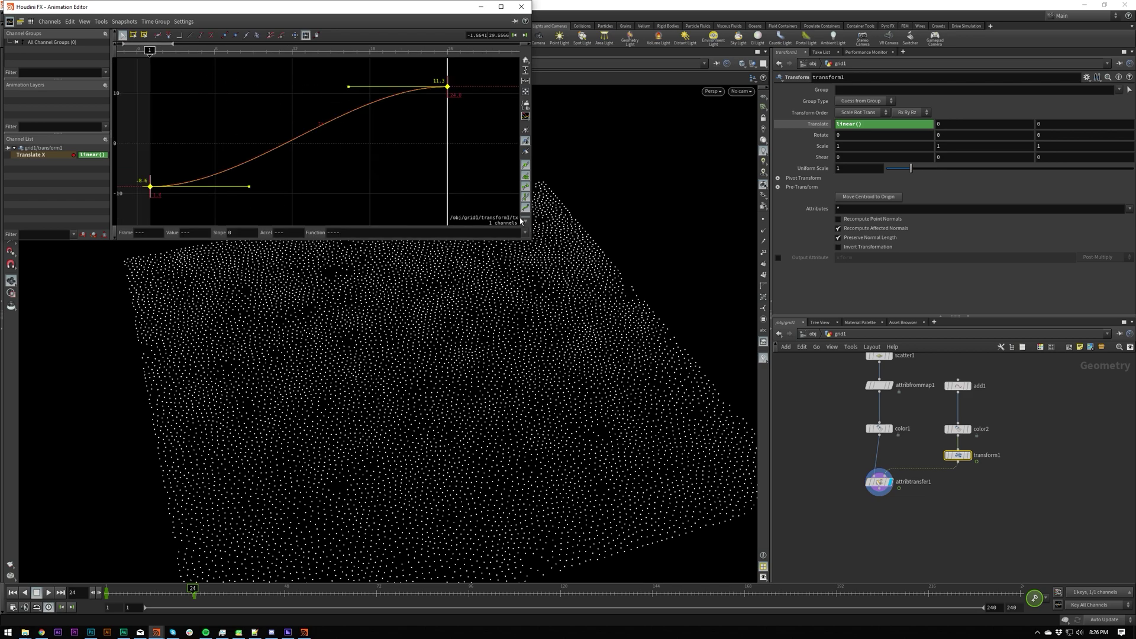
{"action": "left_click", "coordinate": [525, 232]}
{"action": "left_click", "coordinate": [508, 252]}
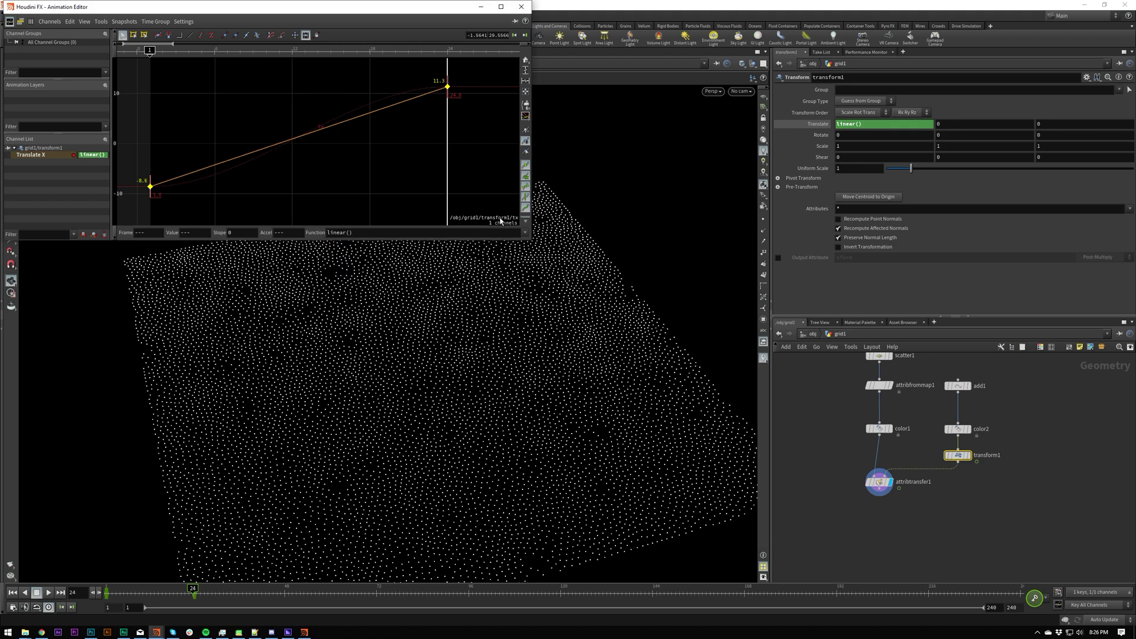
{"action": "left_click", "coordinate": [521, 7]}
{"action": "key", "text": "Up"}
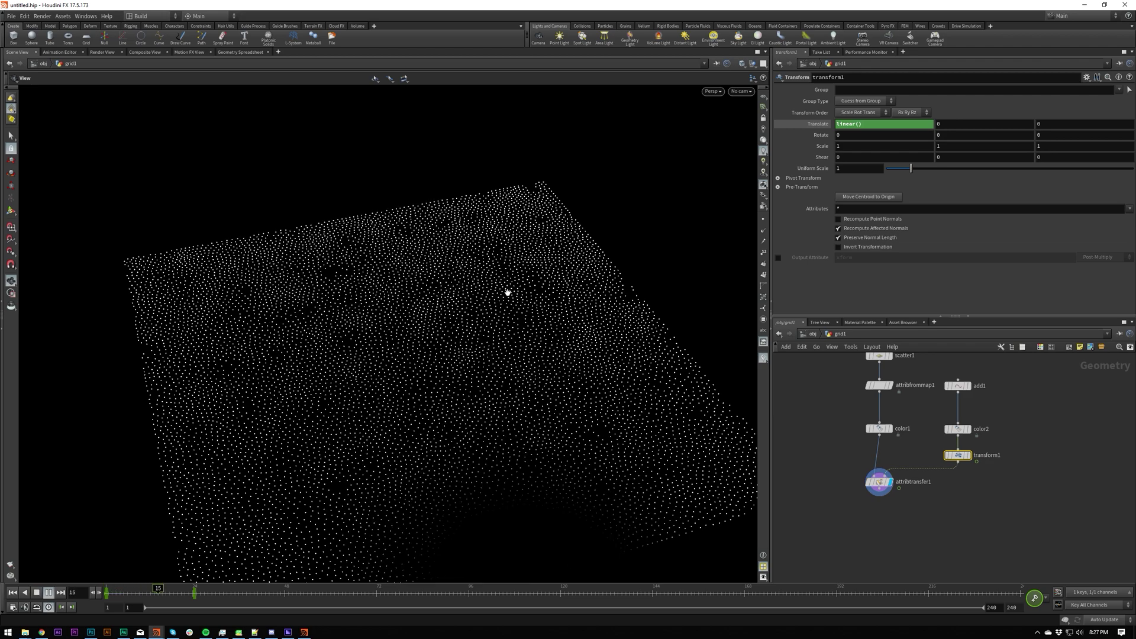
Step: Replay the animation from frame 1 to preview the moving hole
{"action": "key", "text": "ctrl+Up"}
{"action": "key", "text": "Up"}
{"action": "key", "text": "ctrl+Up"}
Step: Add a Trail node after transform1 and move attribtransfer1 down below trail1
{"action": "key", "text": "Tab"}
{"action": "type", "text": "trau"}
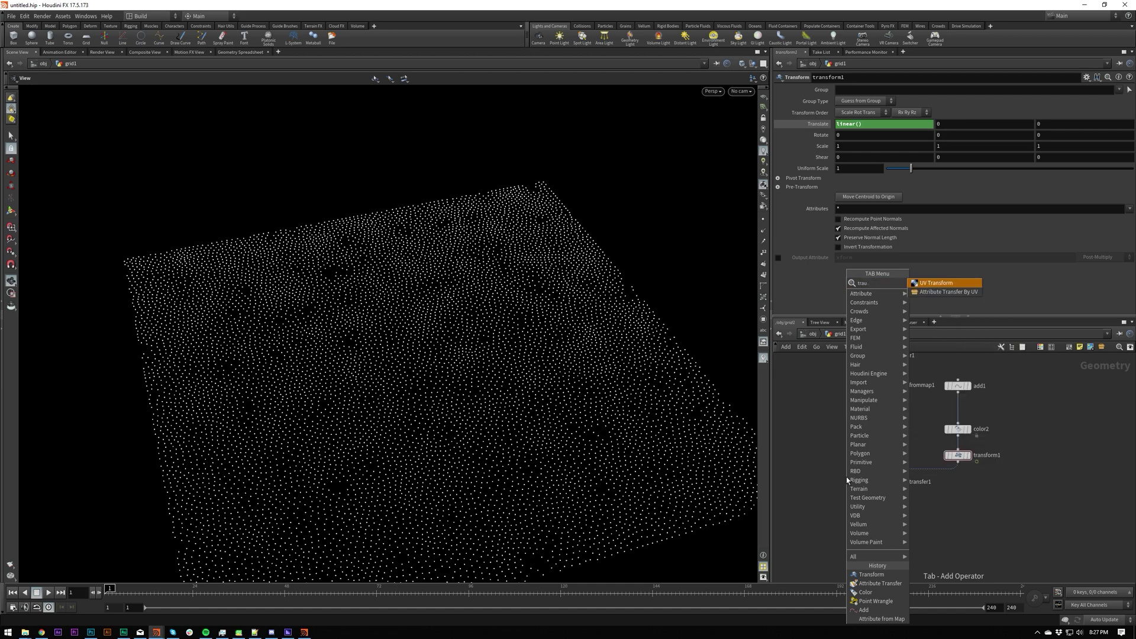
{"action": "key", "text": "BackSpace"}
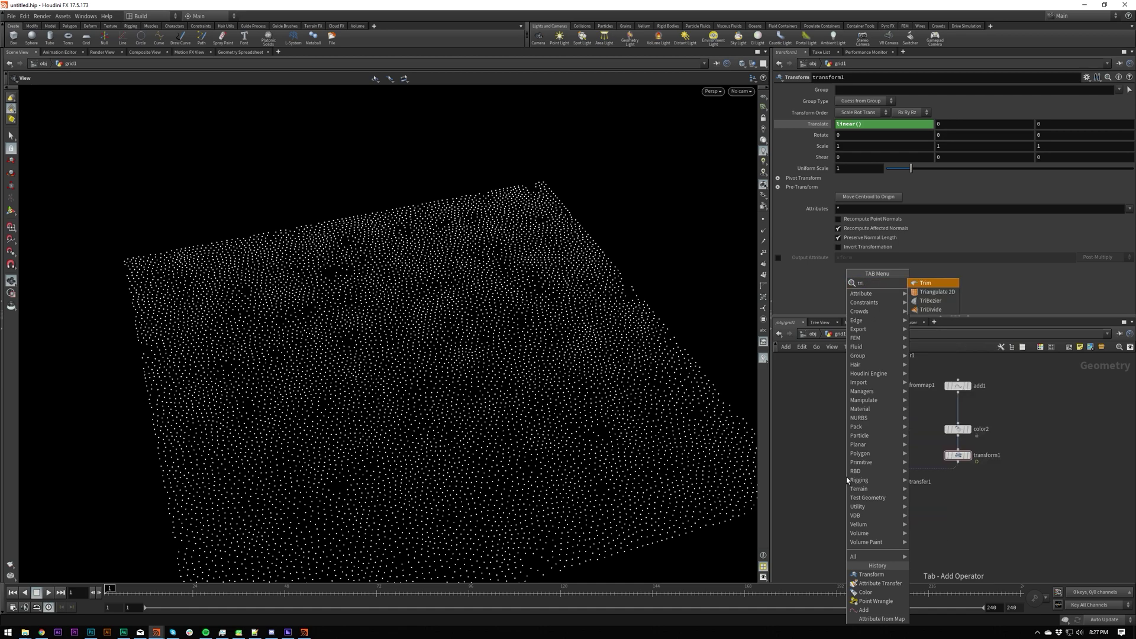
{"action": "key", "text": "Return"}
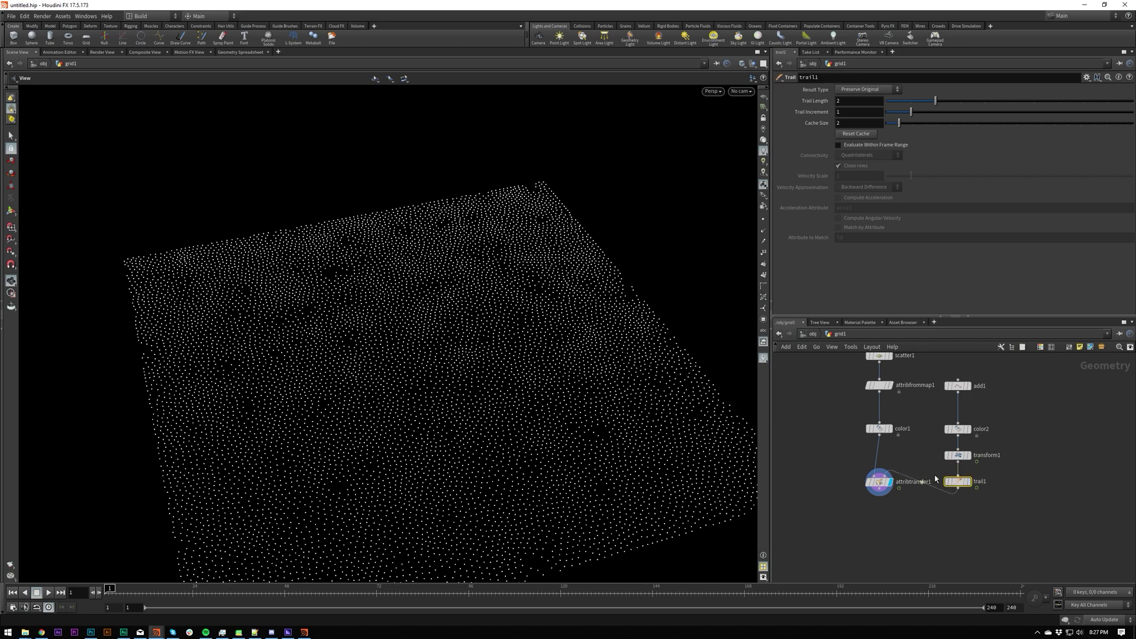
{"action": "left_click_drag", "start_coordinate": [880, 482], "coordinate": [880, 508]}
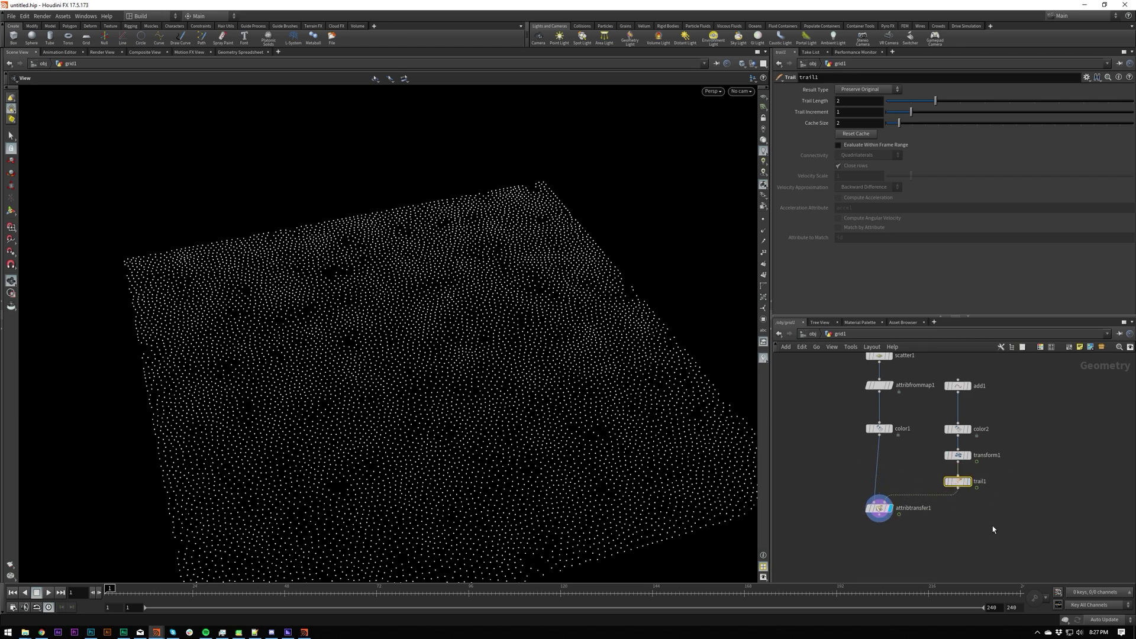
Step: Set trail1's Trail Length to 30, then replace it with the $F expression
{"action": "left_click", "coordinate": [852, 100]}
{"action": "type", "text": "30"}
{"action": "key", "text": "Return"}
{"action": "left_click", "coordinate": [847, 104]}
{"action": "type", "text": "$F"}
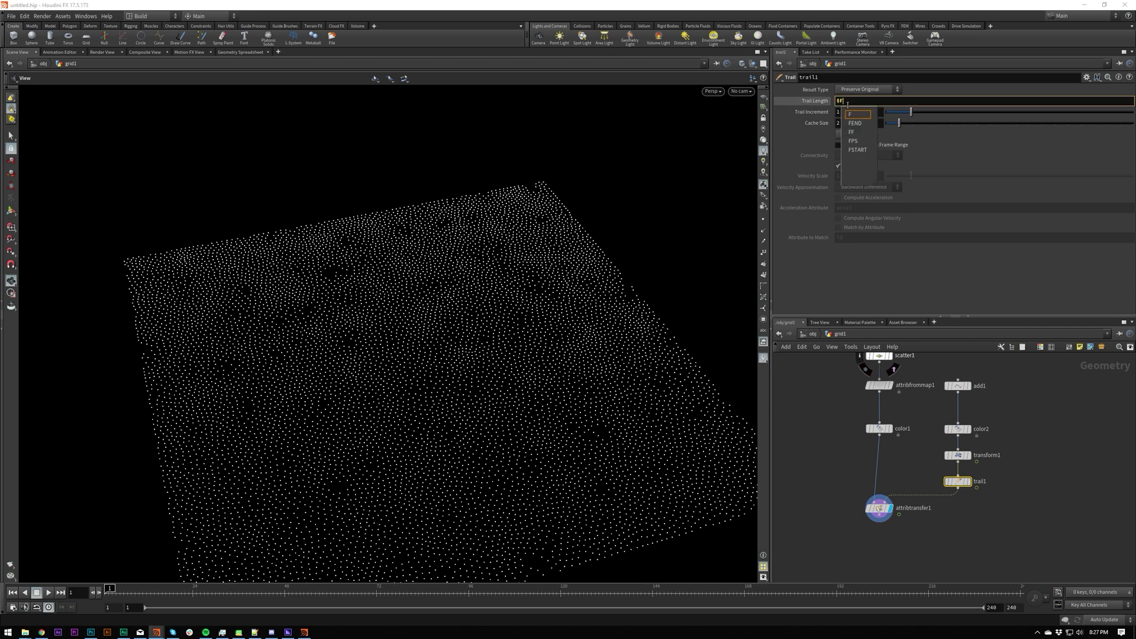
{"action": "key", "text": "Return"}
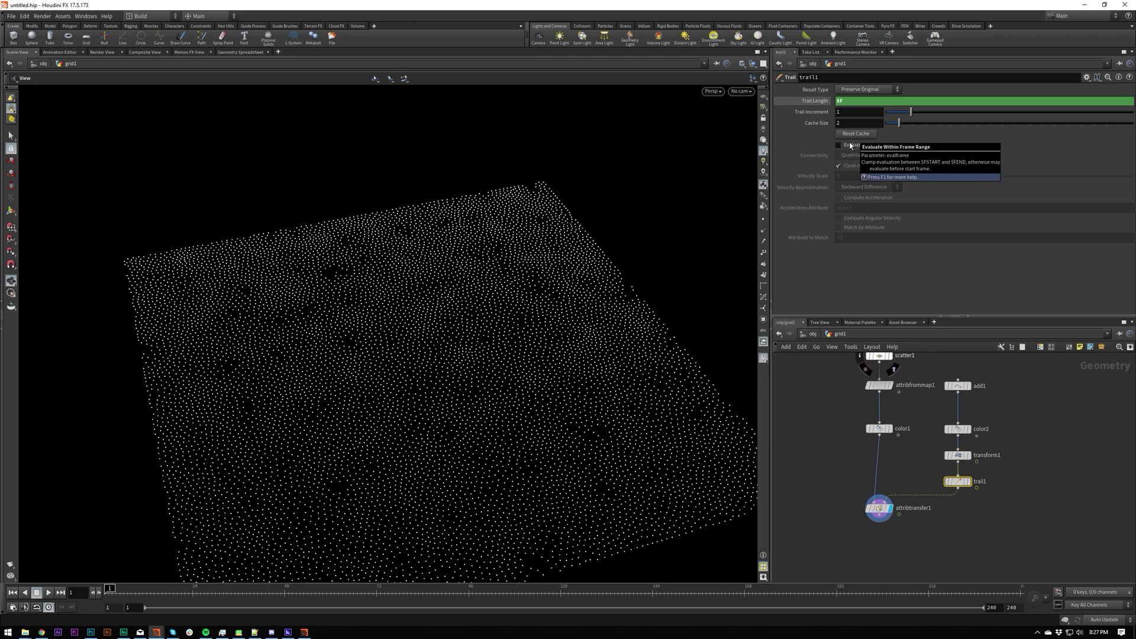
Step: Display trail1's output and replay the animation to preview the growing trail
{"action": "key", "text": "Up"}
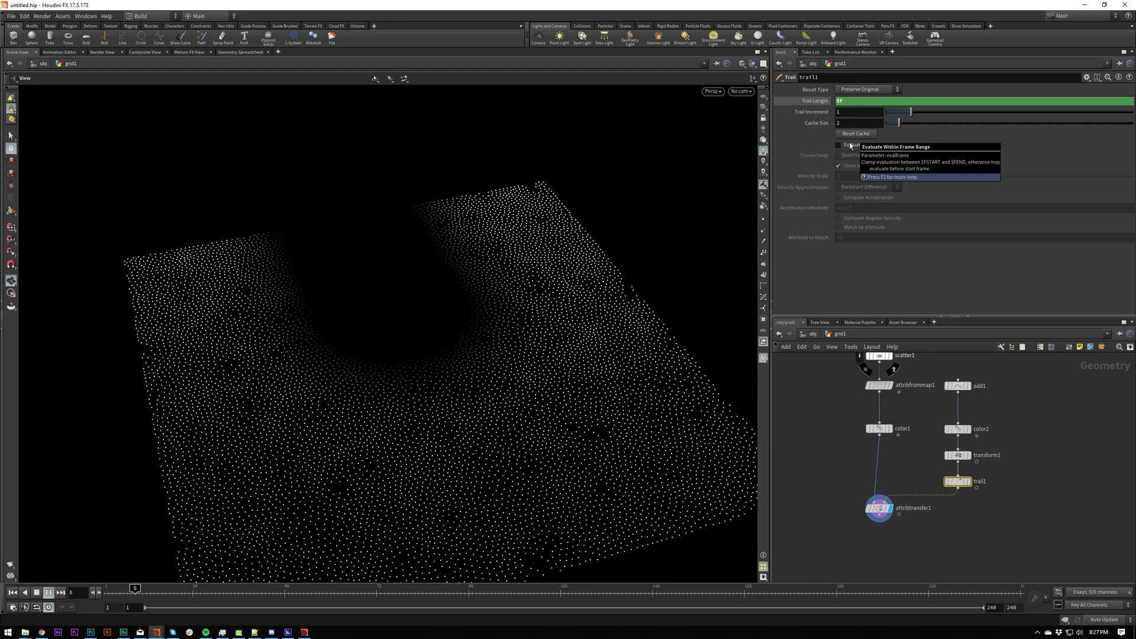
{"action": "key", "text": "ctrl+Up"}
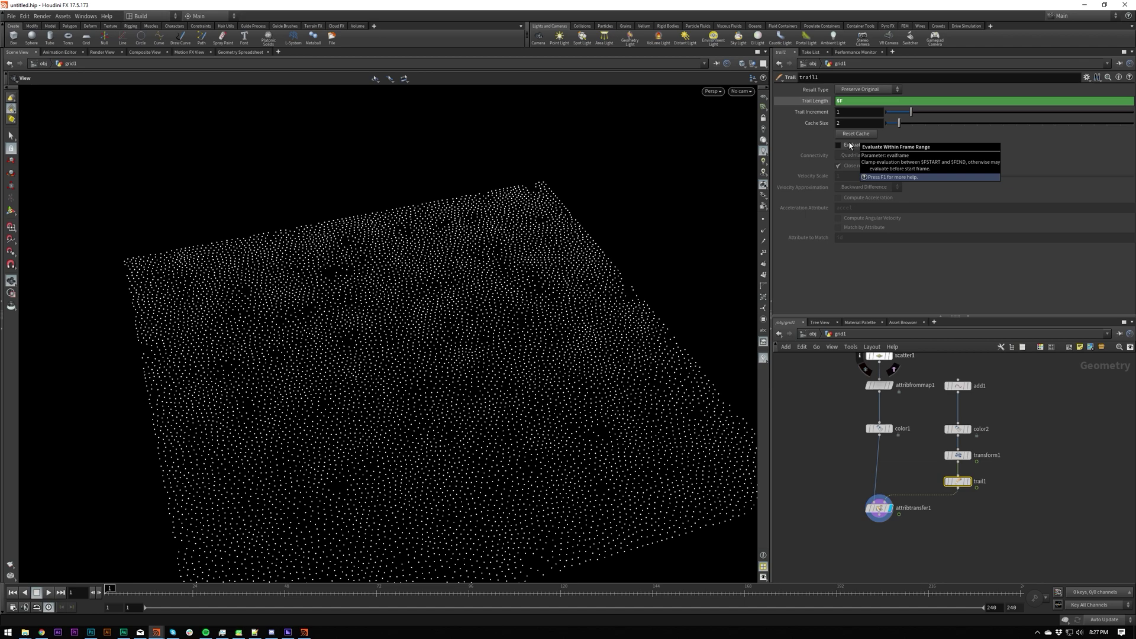
{"action": "left_click", "coordinate": [967, 481]}
{"action": "key", "text": "Down"}
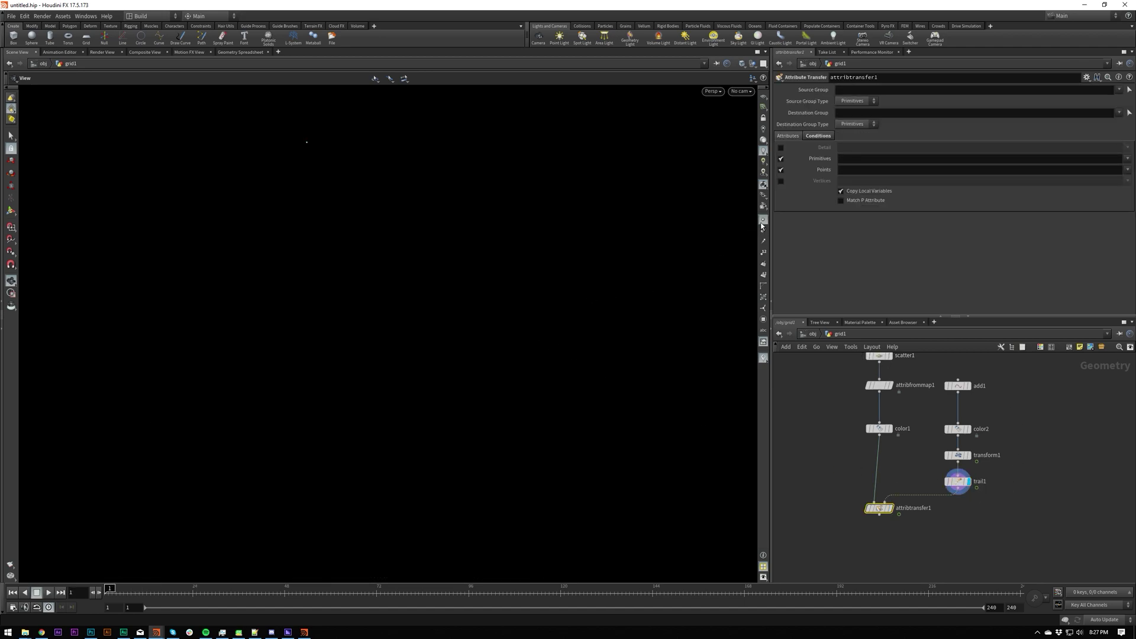
{"action": "key", "text": "Up"}
{"action": "key", "text": "ctrl+Up"}
{"action": "key", "text": "ctrl+Up"}
{"action": "key", "text": "ctrl+Up"}
{"action": "key", "text": "ctrl+Up"}
{"action": "key", "text": "ctrl+Up"}
{"action": "key", "text": "ctrl+Up"}
{"action": "key", "text": "Up"}
{"action": "key", "text": "Tab"}
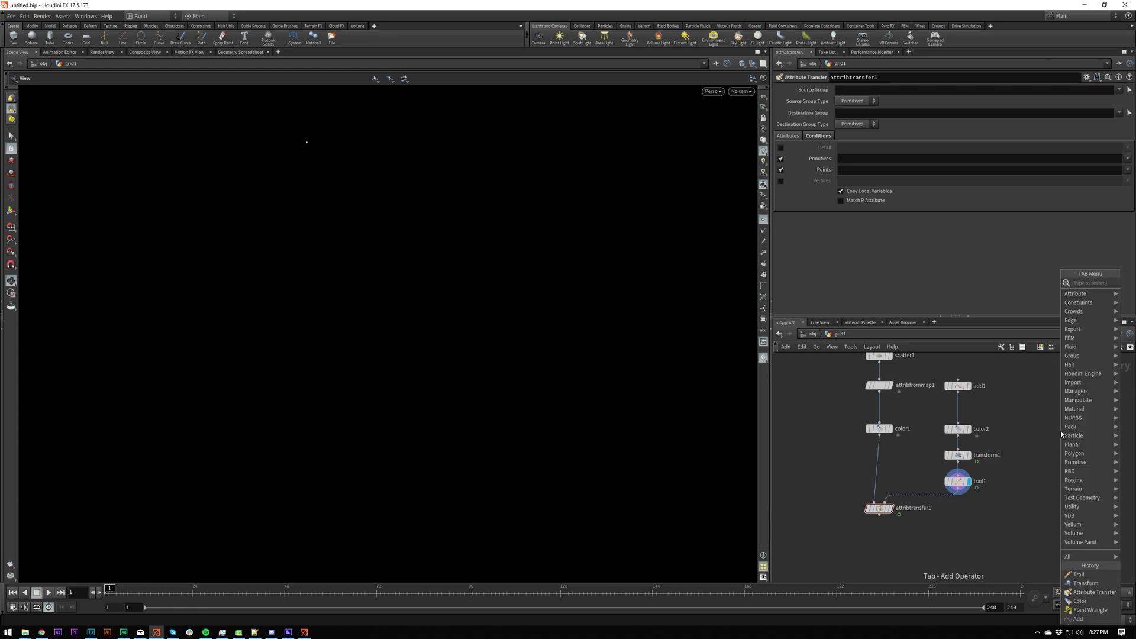
{"action": "type", "text": "sphere"}
{"action": "key", "text": "Return"}
{"action": "left_click", "coordinate": [1071, 448]}
{"action": "left_click_drag", "start_coordinate": [1061, 437], "coordinate": [958, 423]}
{"action": "key", "text": "Up"}
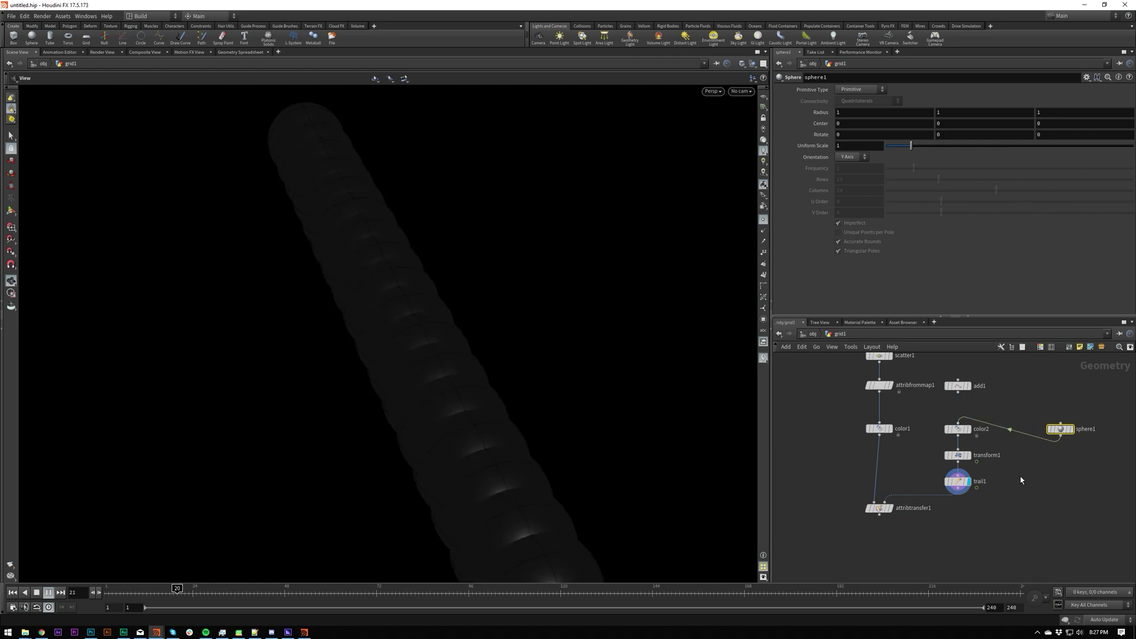
{"action": "key", "text": "ctrl+Up"}
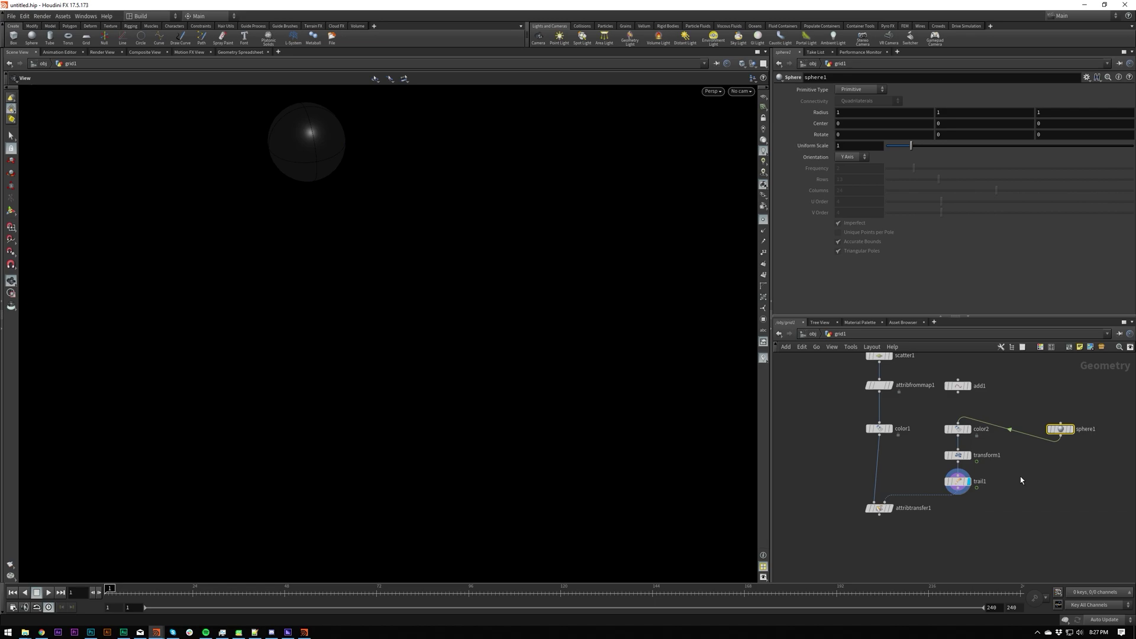
{"action": "key", "text": "ctrl+z"}
{"action": "key", "text": "ctrl+z"}
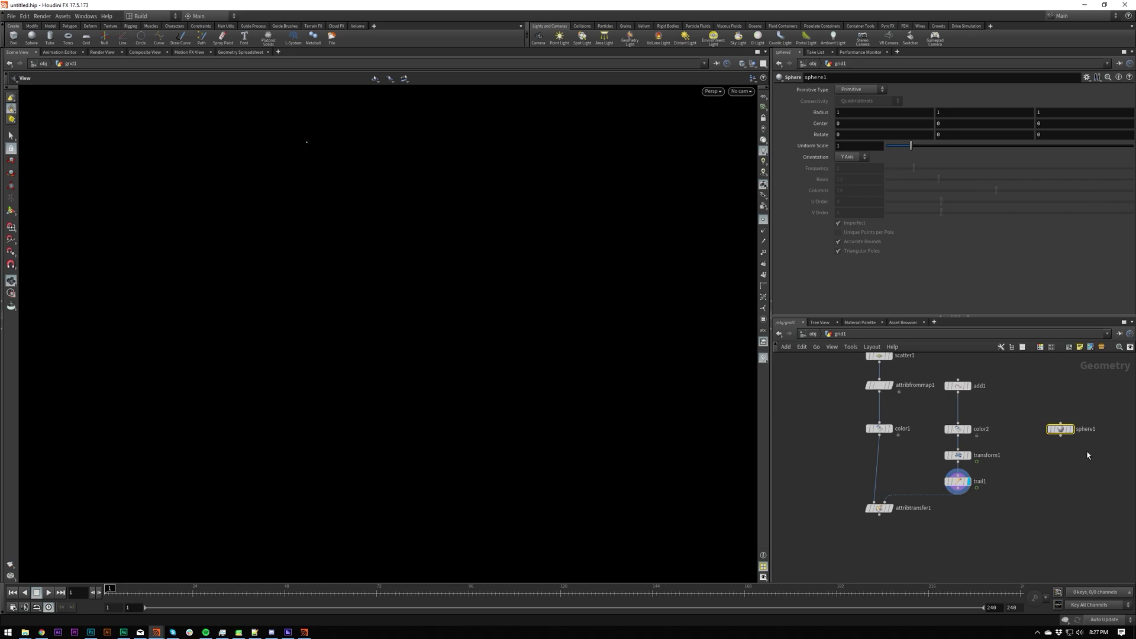
{"action": "left_click", "coordinate": [957, 482]}
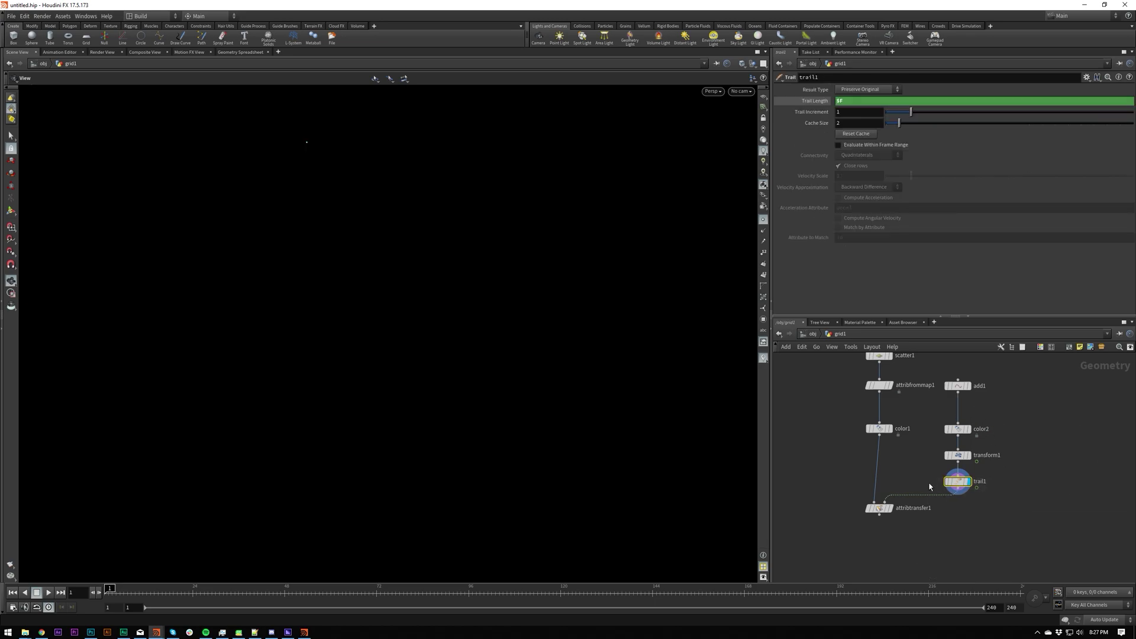
{"action": "left_click", "coordinate": [861, 89]}
Step: Display attribtransfer1's result and play the animation back to frame 1
{"action": "left_click", "coordinate": [888, 508]}
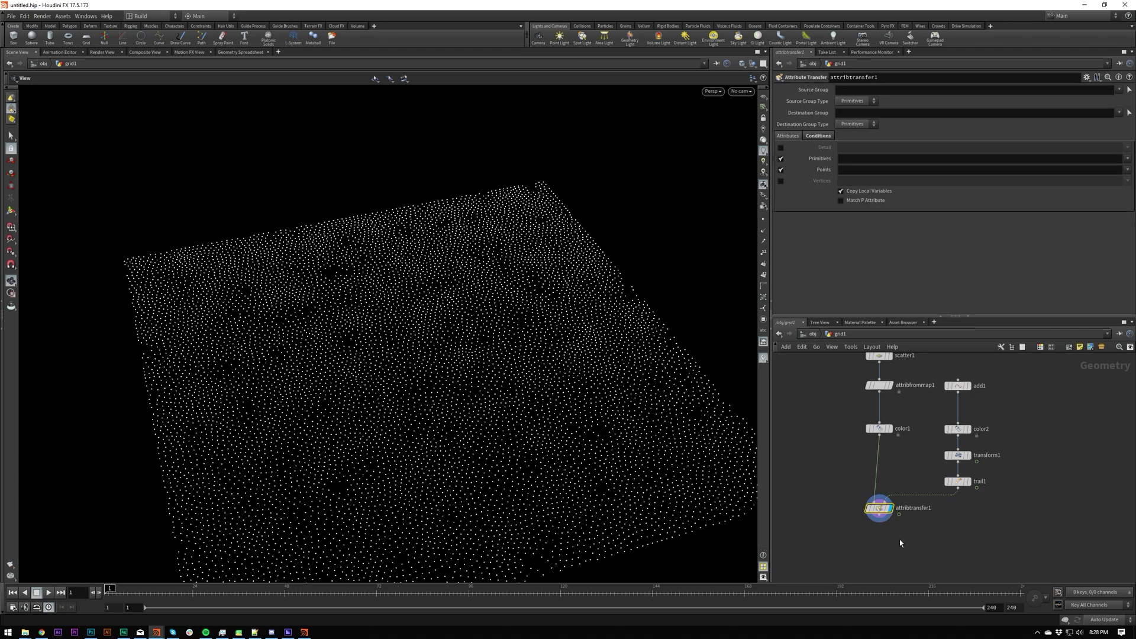
{"action": "key", "text": "Up"}
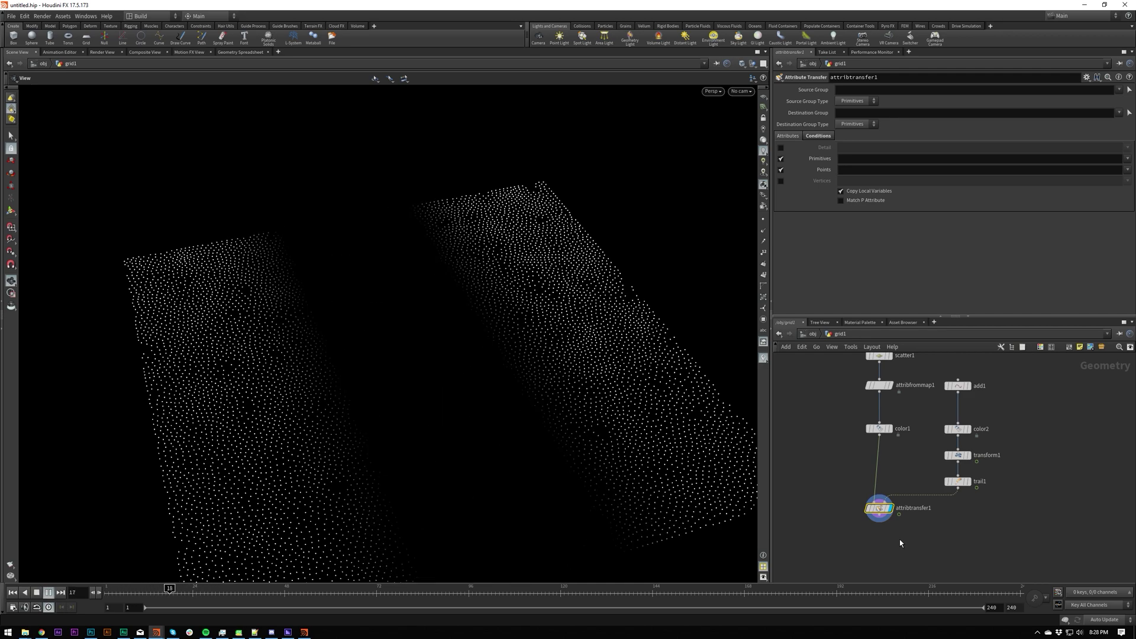
{"action": "key", "text": "ctrl+Up"}
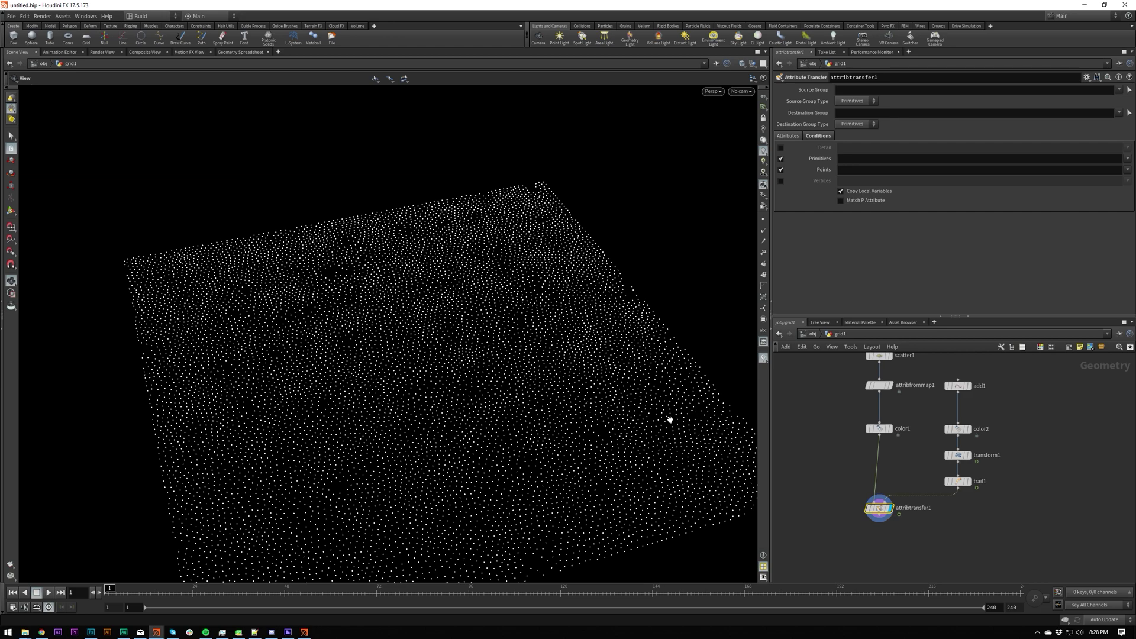
Step: Move color1 down above attribtransfer1 and display attribfrommap1
{"action": "left_click_drag", "start_coordinate": [879, 428], "coordinate": [885, 483]}
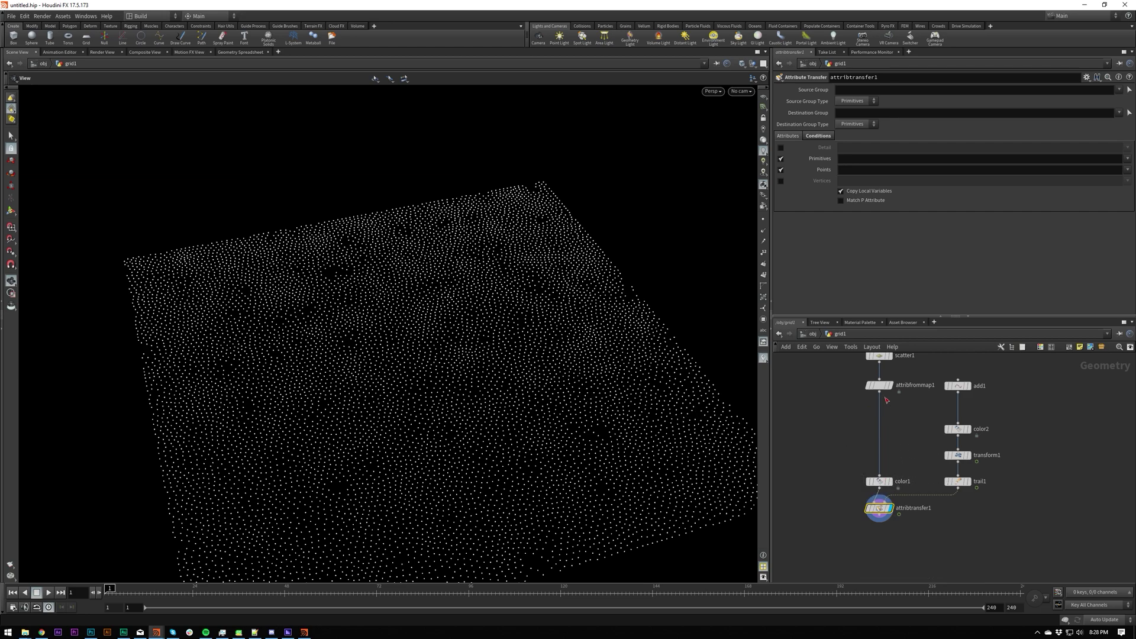
{"action": "middle_click_drag", "start_coordinate": [899, 410], "coordinate": [873, 458]}
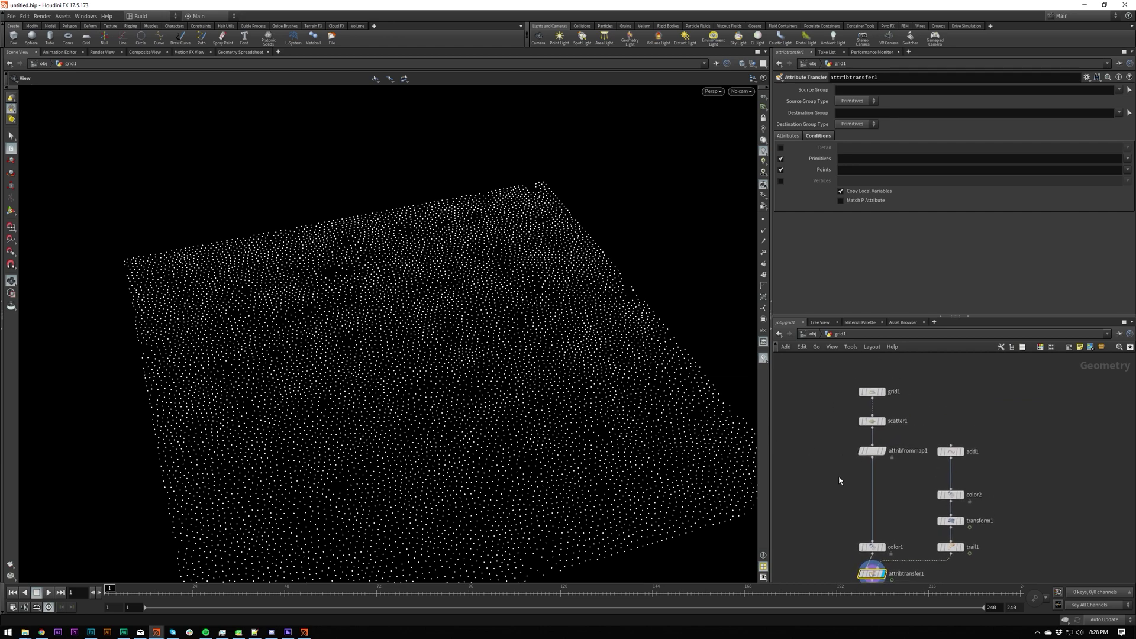
{"action": "left_click", "coordinate": [883, 451]}
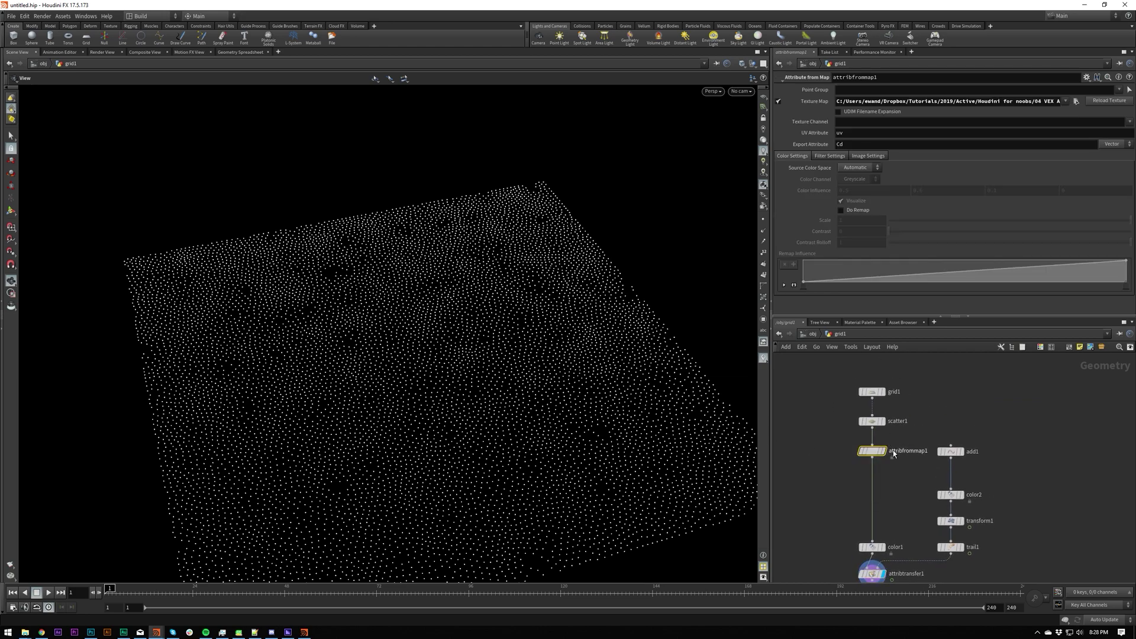
Step: Rename attribfrommap1's Export Attribute to Cd2
{"action": "left_click", "coordinate": [856, 144]}
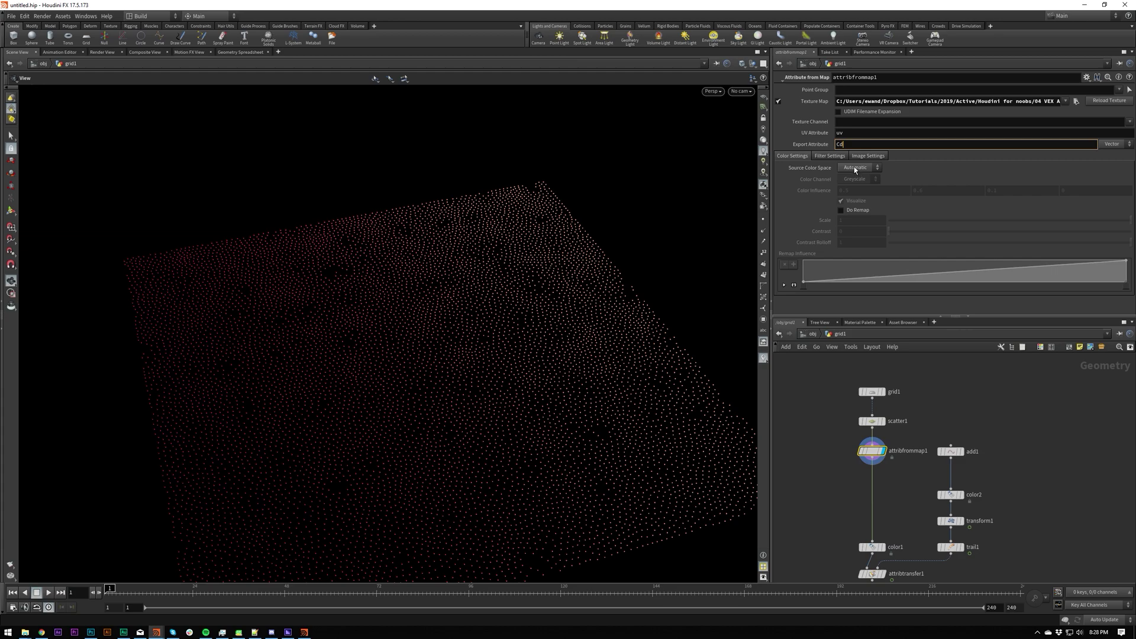
{"action": "type", "text": "2"}
{"action": "key", "text": "Return"}
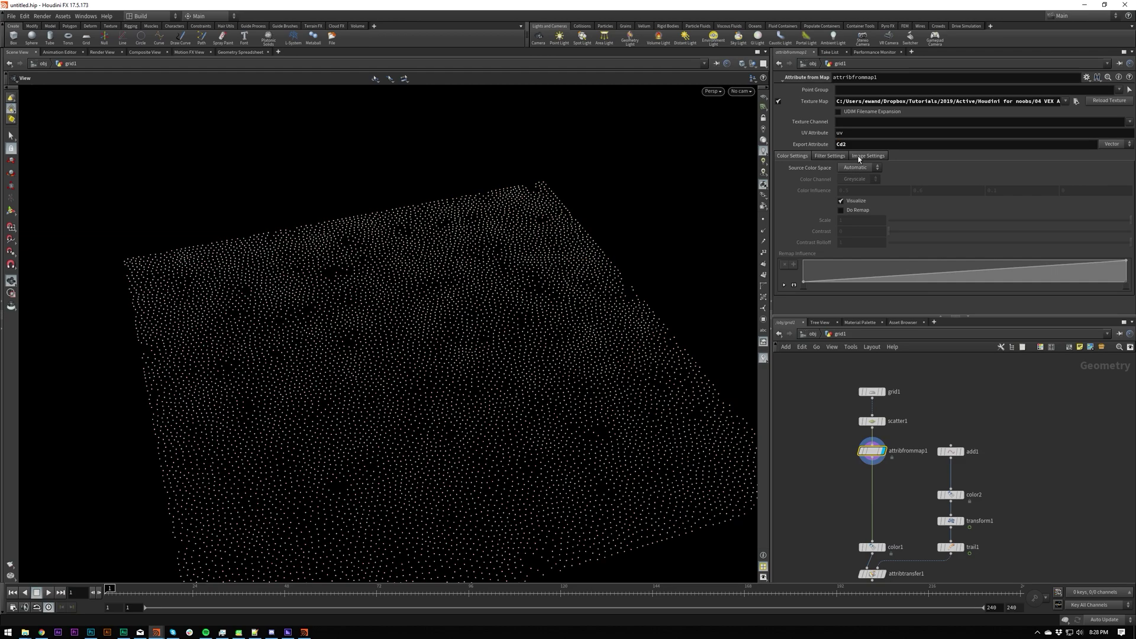
Step: Add a Point Wrangle node below attribtransfer1
{"action": "middle_click_drag", "start_coordinate": [849, 439], "coordinate": [822, 391]}
{"action": "key", "text": "Tab"}
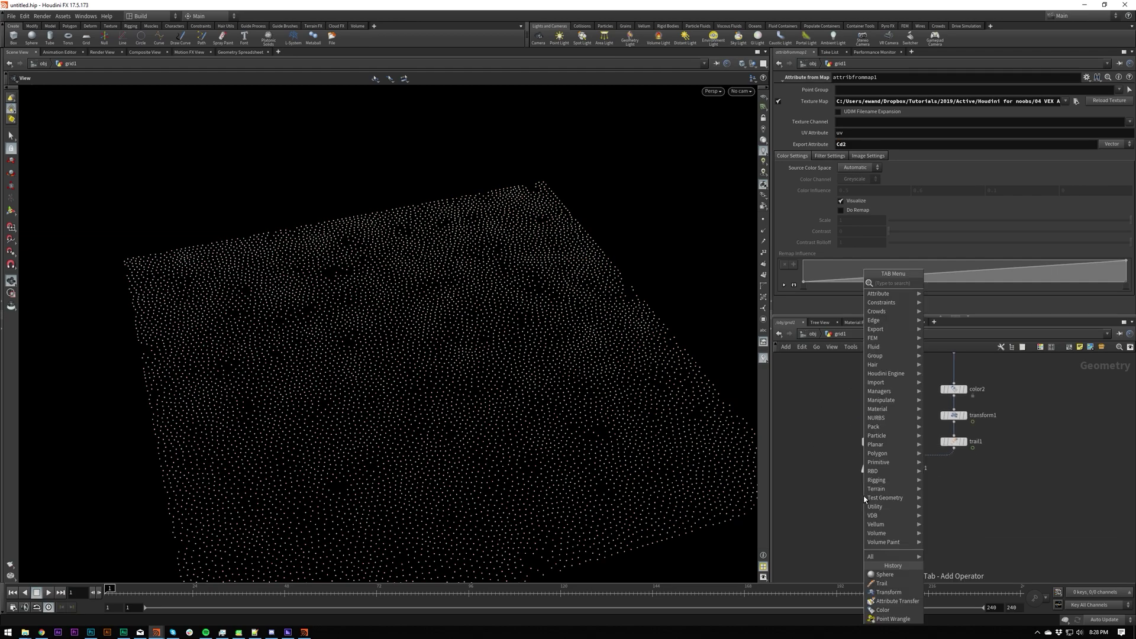
{"action": "type", "text": "pointw"}
{"action": "key", "text": "Return"}
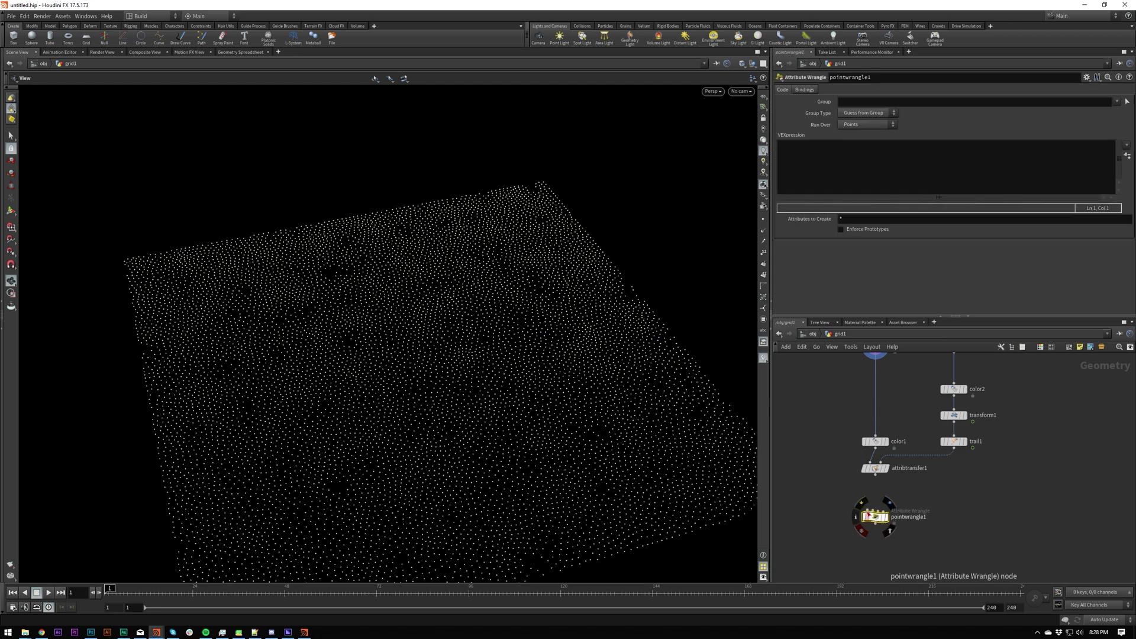
{"action": "left_click", "coordinate": [875, 518]}
{"action": "left_click", "coordinate": [849, 166]}
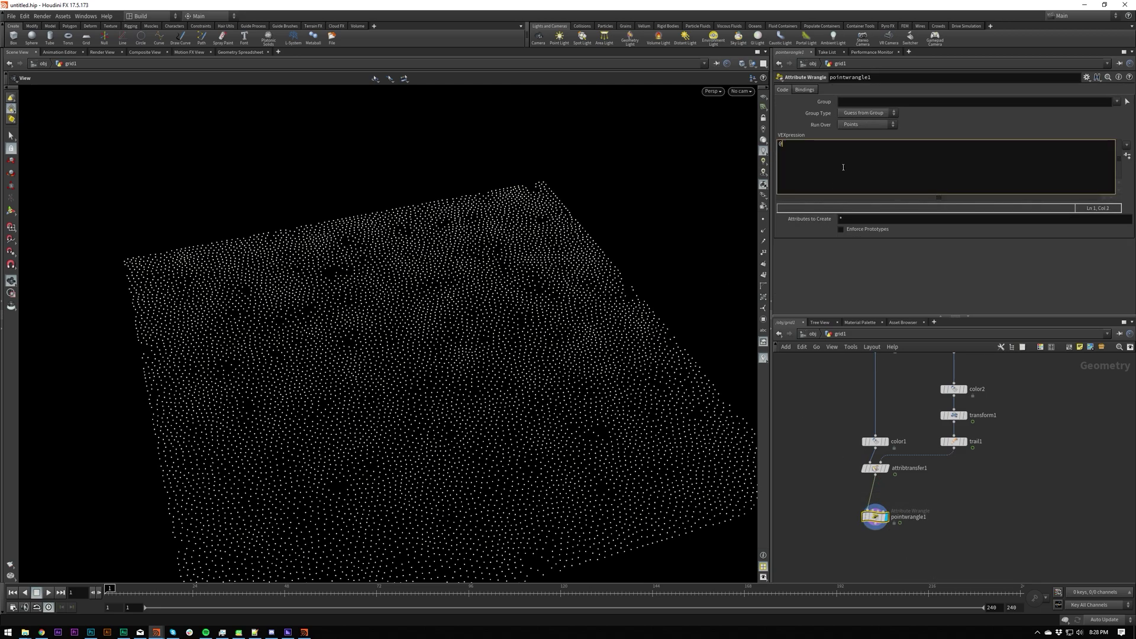
{"action": "type", "text": "@Cd = @Cd2"}
{"action": "key", "text": "Return"}
{"action": "key", "text": "BackSpace"}
{"action": "type", "text": ";"}
{"action": "key", "text": "ctrl+Return"}
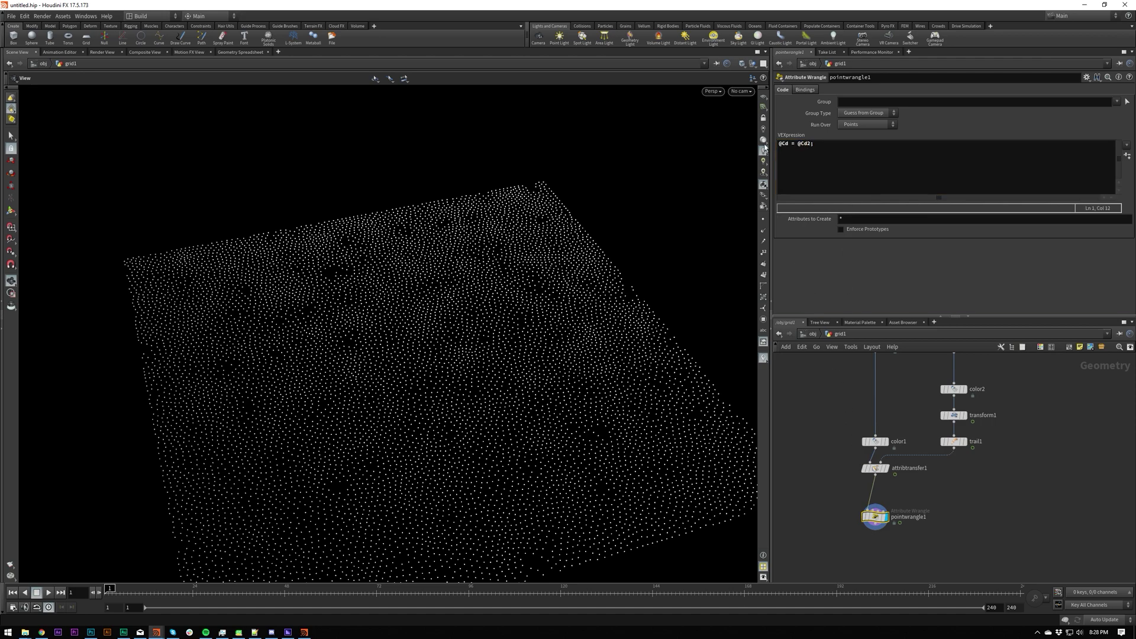
{"action": "left_click", "coordinate": [795, 143]}
{"action": "type", "text": "v"}
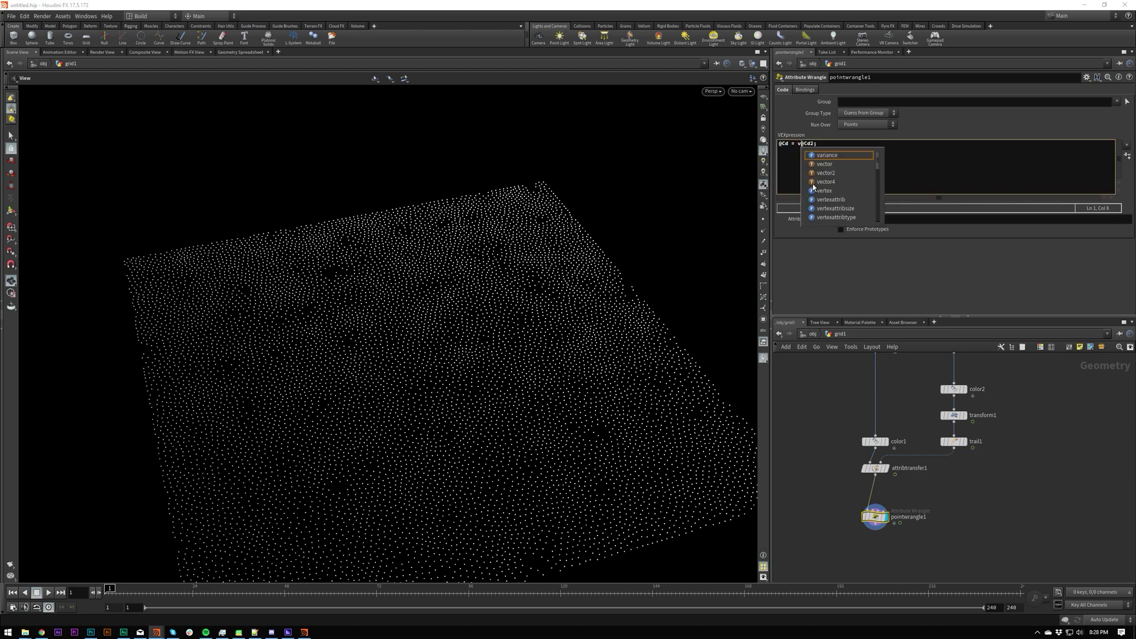
{"action": "key", "text": "ctrl+Return"}
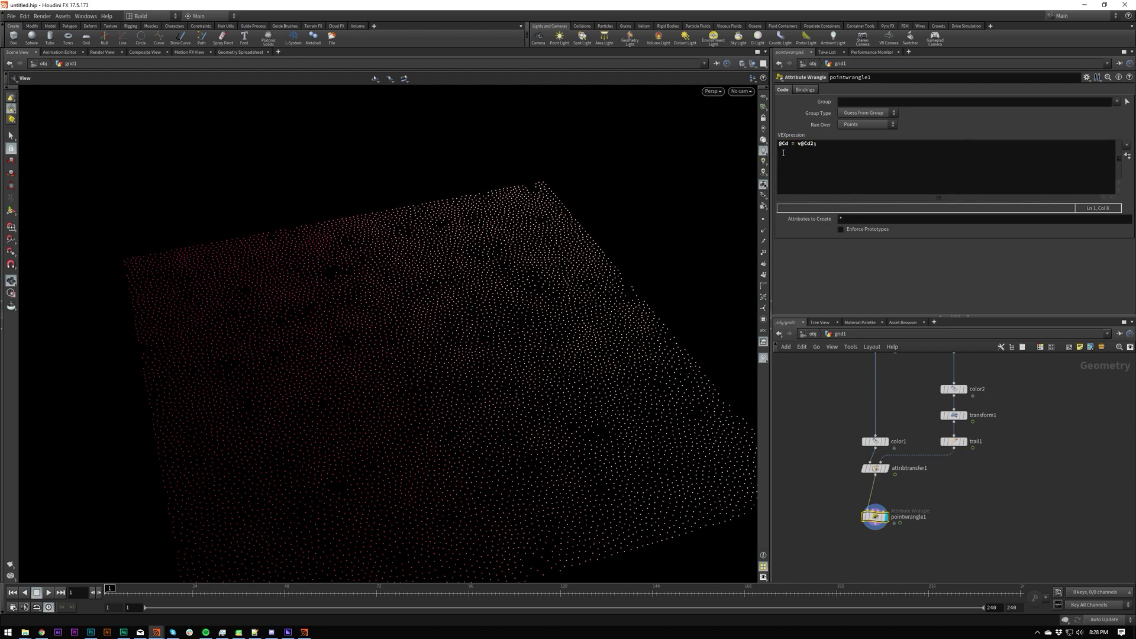
Step: Delete the point wrangle and move color1 back up below attribfrommap1
{"action": "left_click_drag", "start_coordinate": [459, 325], "coordinate": [419, 319]}
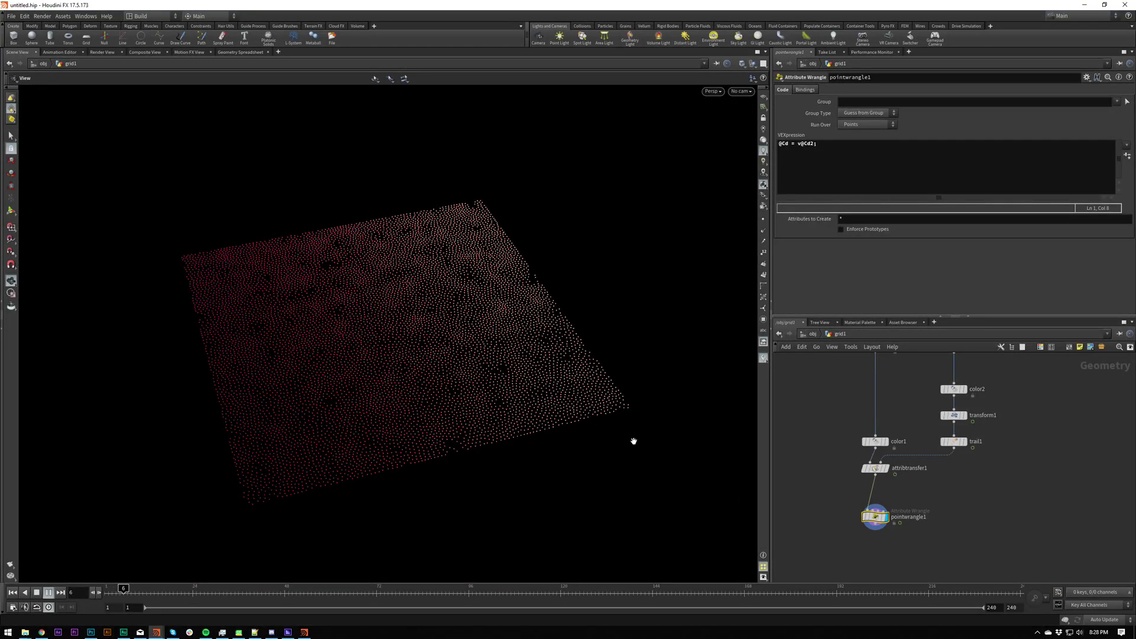
{"action": "middle_click_drag", "start_coordinate": [888, 347], "coordinate": [879, 386]}
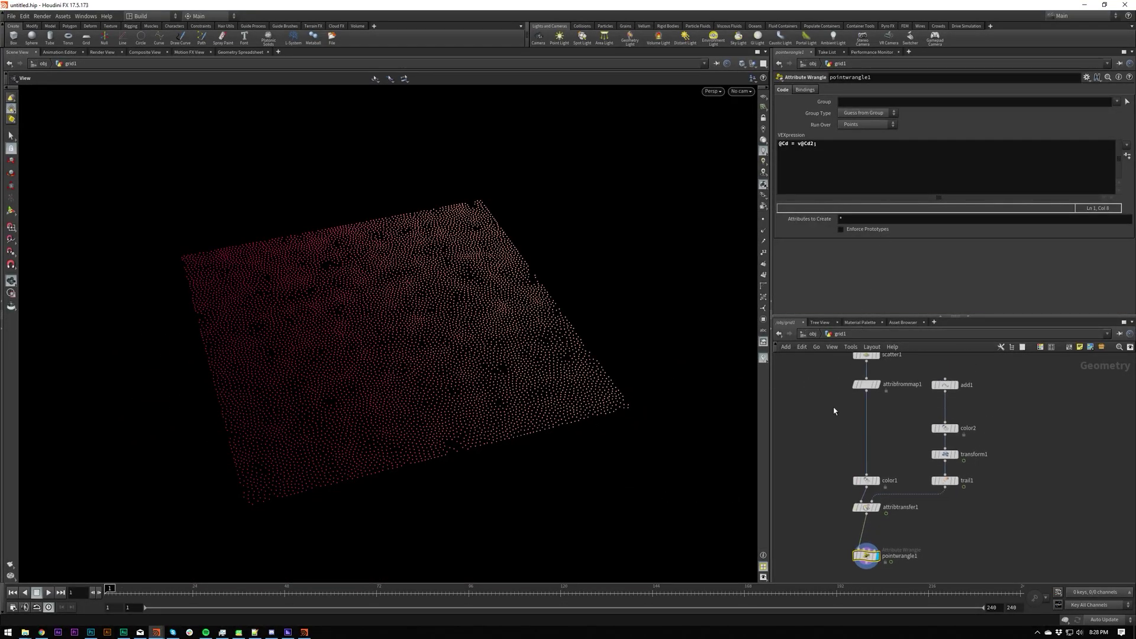
{"action": "left_click", "coordinate": [876, 386]}
{"action": "key", "text": "Return"}
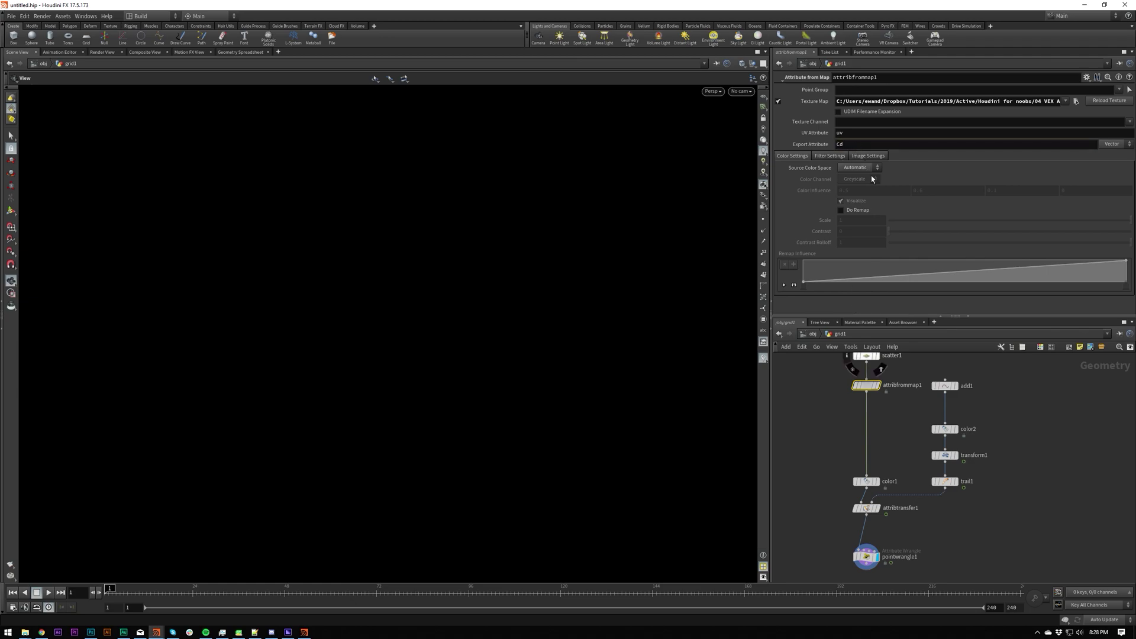
{"action": "left_click", "coordinate": [866, 556]}
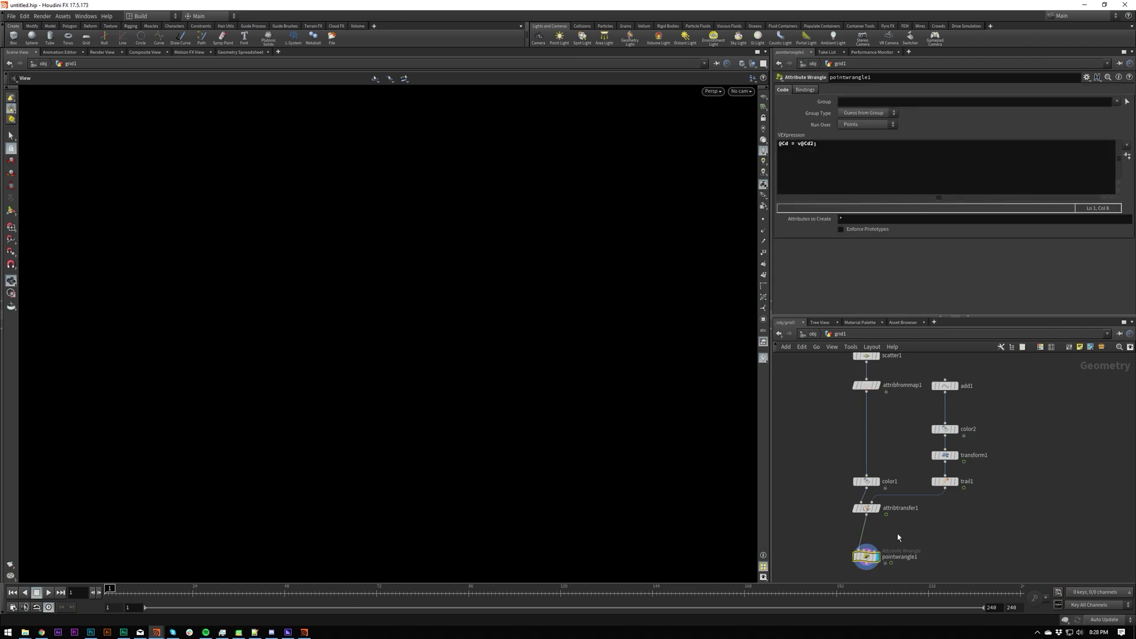
{"action": "key", "text": "Delete"}
{"action": "left_click_drag", "start_coordinate": [866, 481], "coordinate": [994, 426]}
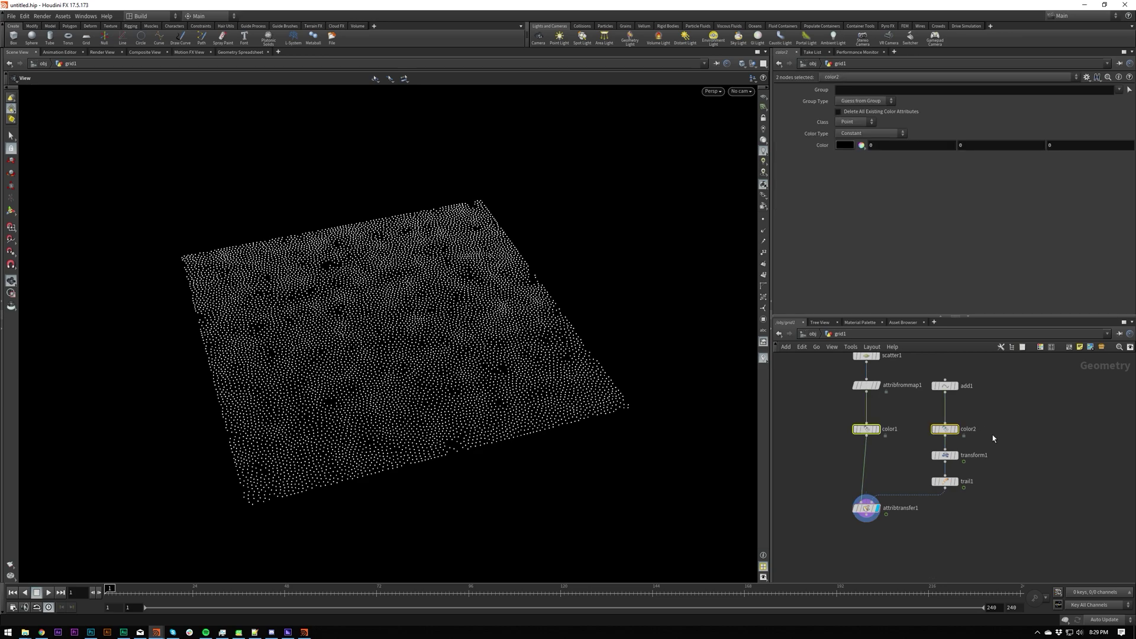
Step: Replace color1 and color2 with an Attribute Wrangle between attribfrommap1 and attribtransfer1
{"action": "key", "text": "Delete"}
{"action": "key", "text": "Tab"}
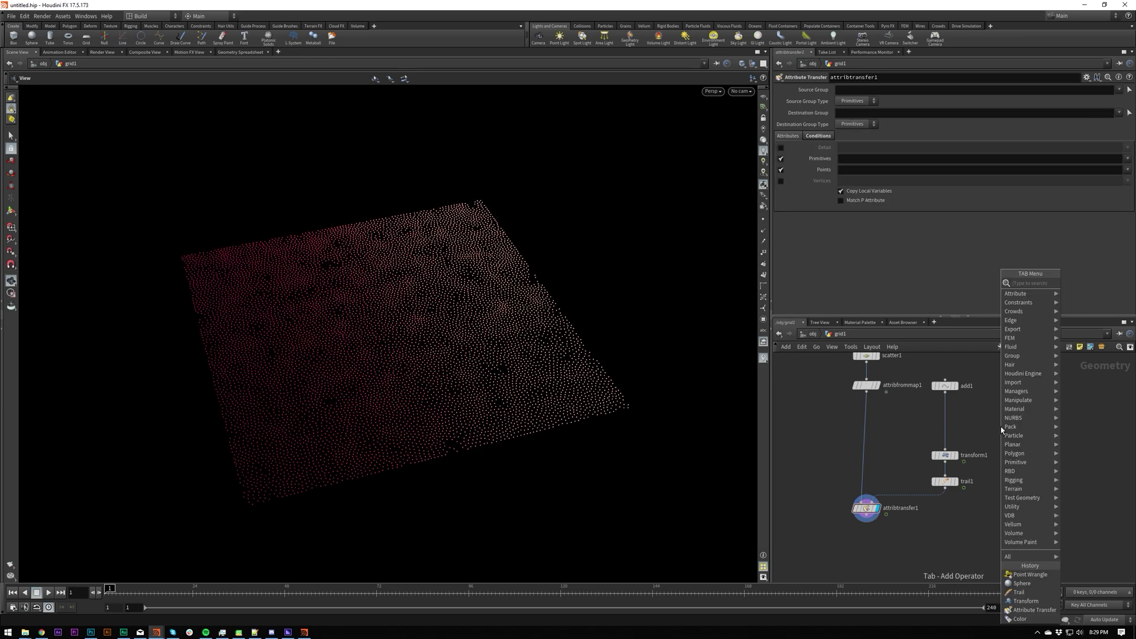
{"action": "type", "text": "wrangle"}
{"action": "key", "text": "Return"}
{"action": "left_click", "coordinate": [1001, 430]}
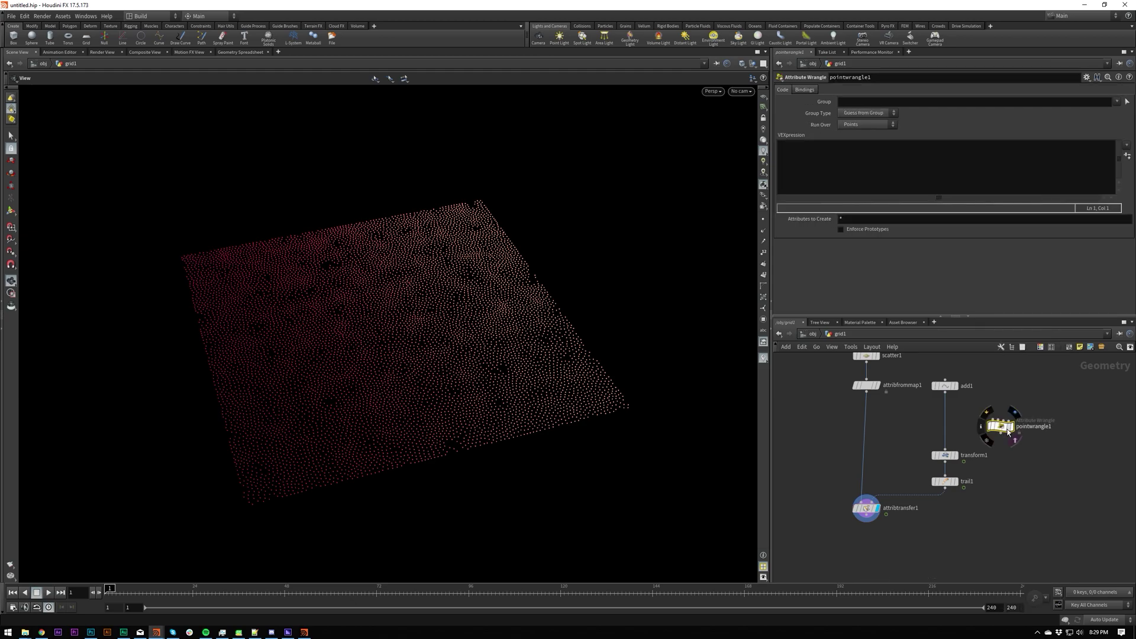
{"action": "left_click_drag", "start_coordinate": [1002, 429], "coordinate": [870, 426]}
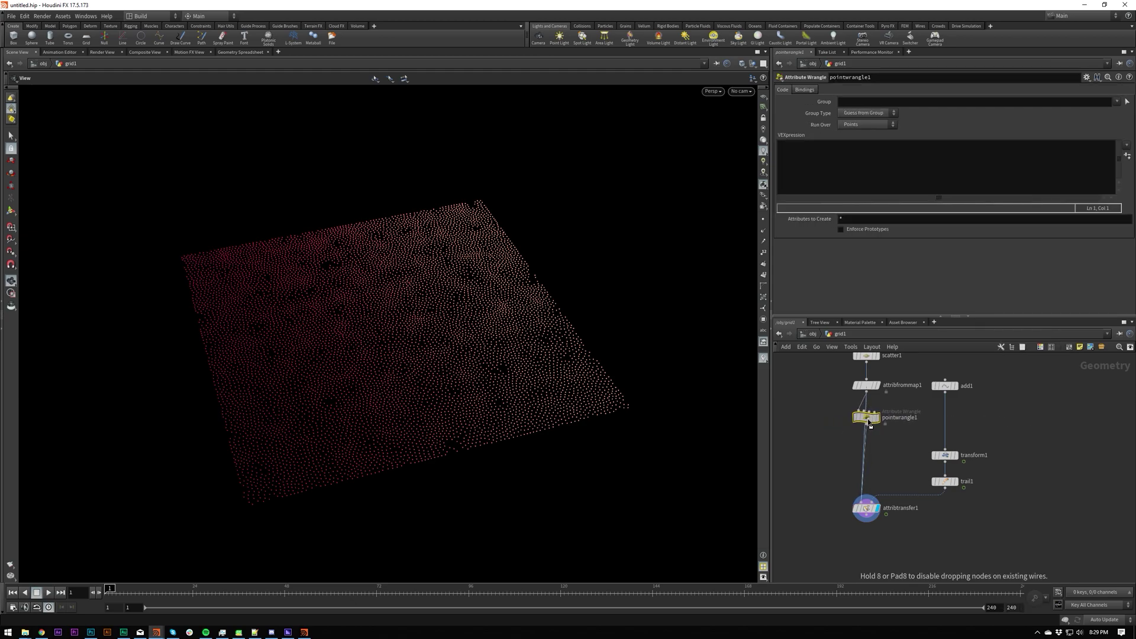
Step: Rename the wrangle trans_at and give it the code f@trans = 1
{"action": "double_click", "coordinate": [898, 426]}
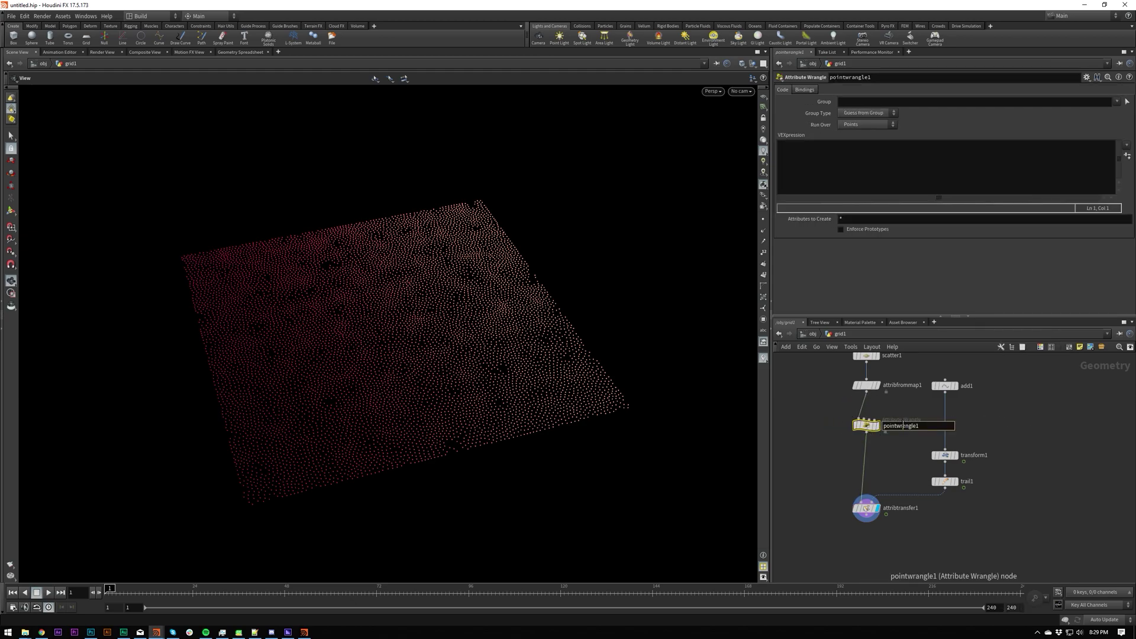
{"action": "type", "text": "trans_at"}
{"action": "key", "text": "Return"}
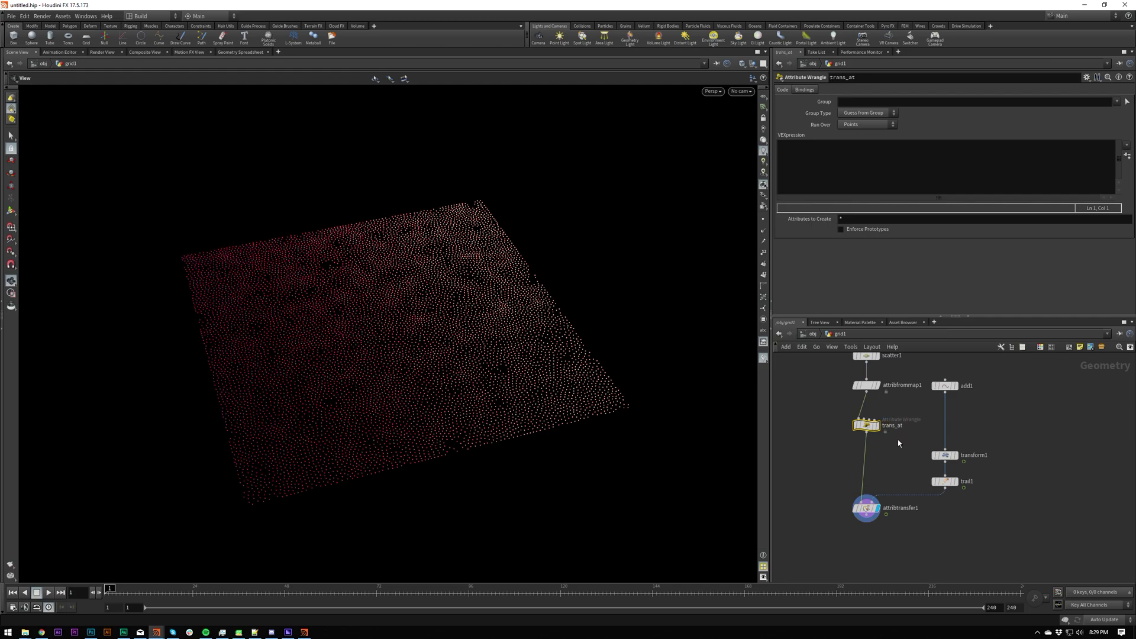
{"action": "left_click", "coordinate": [839, 159]}
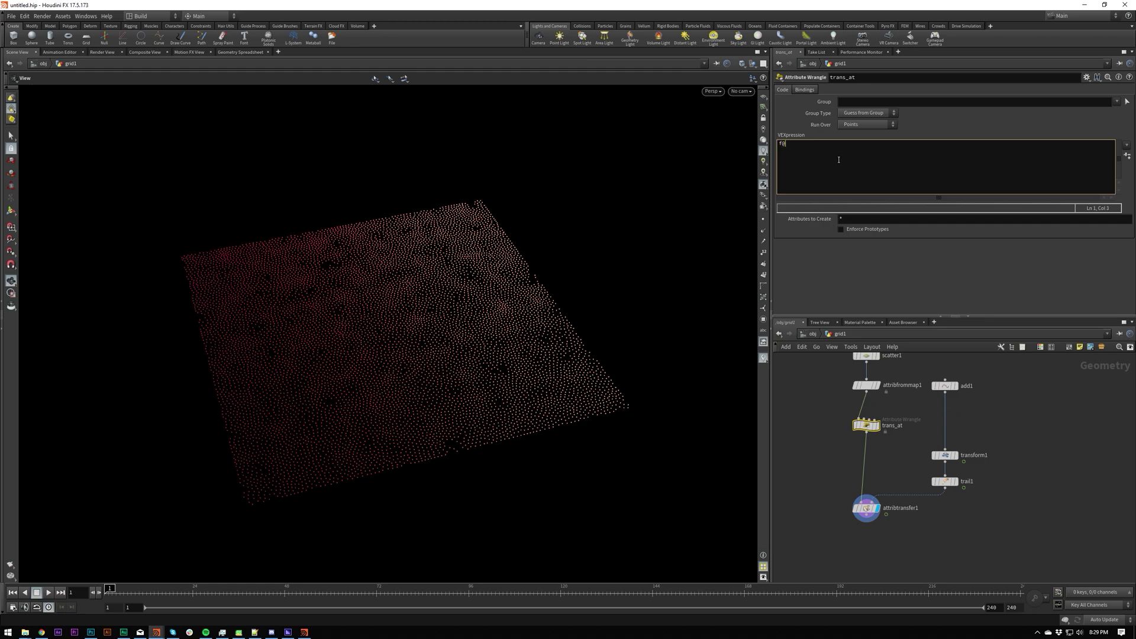
{"action": "type", "text": "f@trans = 1;"}
{"action": "left_click", "coordinate": [884, 296]}
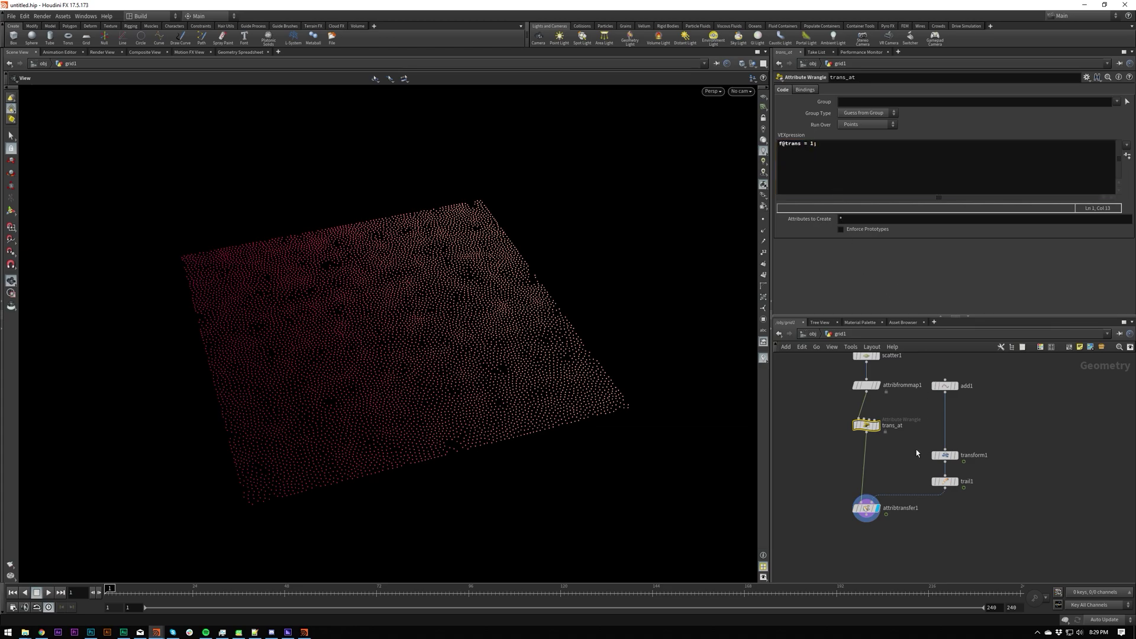
{"action": "scroll", "coordinate": [908, 432], "scroll_direction": "up", "scroll_amount": 3}
Step: Copy trans_at onto the add1→transform1 wire as trans_at1 setting f@trans = 0, then select attribtransfer1
{"action": "left_click_drag", "start_coordinate": [861, 424], "coordinate": [967, 423], "text": "alt"}
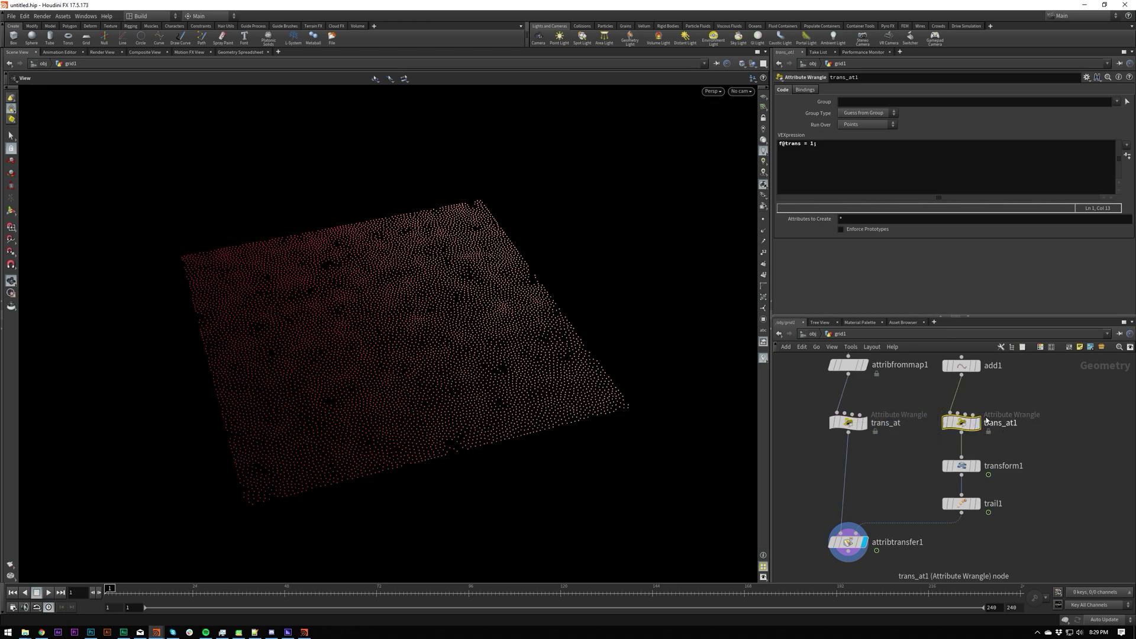
{"action": "left_click", "coordinate": [814, 144]}
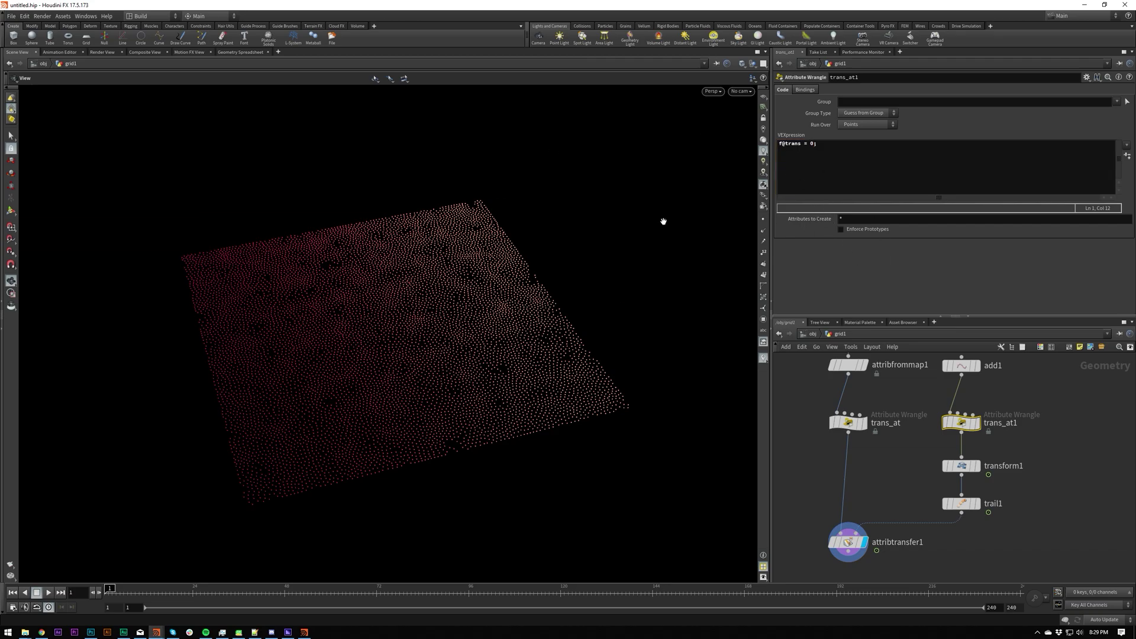
{"action": "scroll", "coordinate": [409, 342], "scroll_direction": "down", "scroll_amount": 2}
{"action": "left_click_drag", "start_coordinate": [410, 343], "coordinate": [497, 251]}
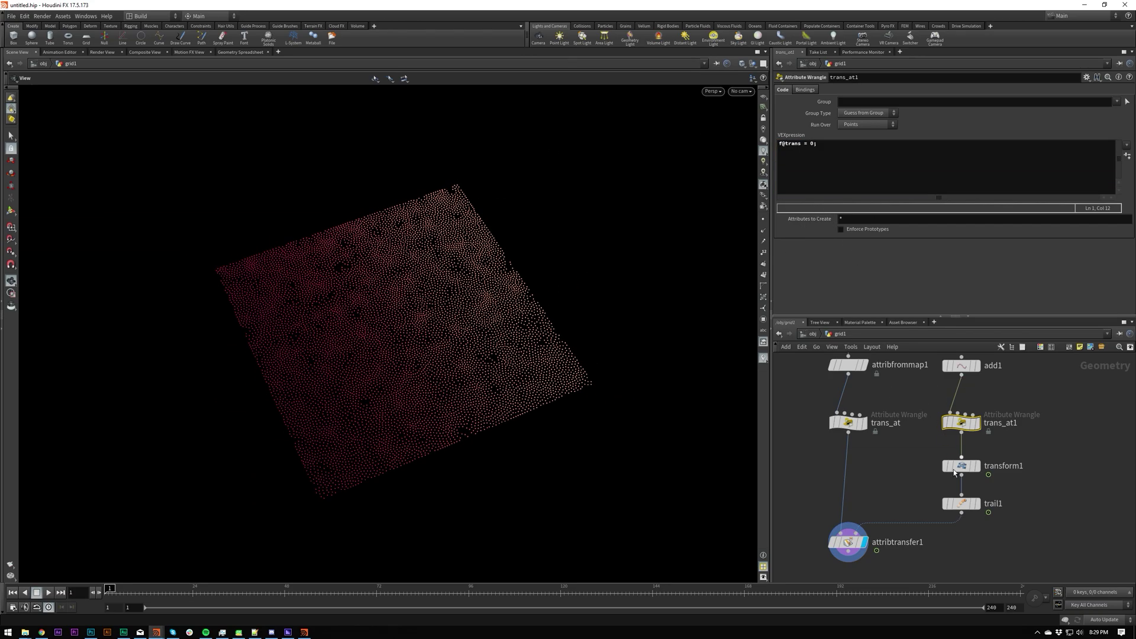
{"action": "middle_click_drag", "start_coordinate": [890, 496], "coordinate": [864, 481]}
{"action": "left_click", "coordinate": [856, 487]}
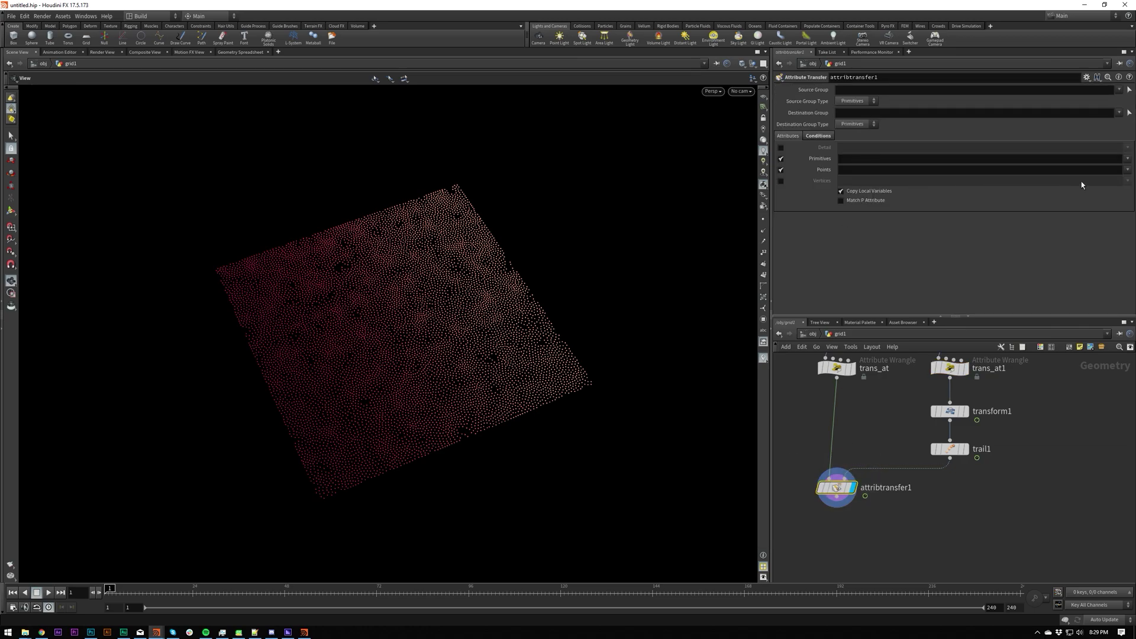
Step: Set attribtransfer1 to transfer the trans point attribute and play it back from frame 1
{"action": "left_click", "coordinate": [1127, 170]}
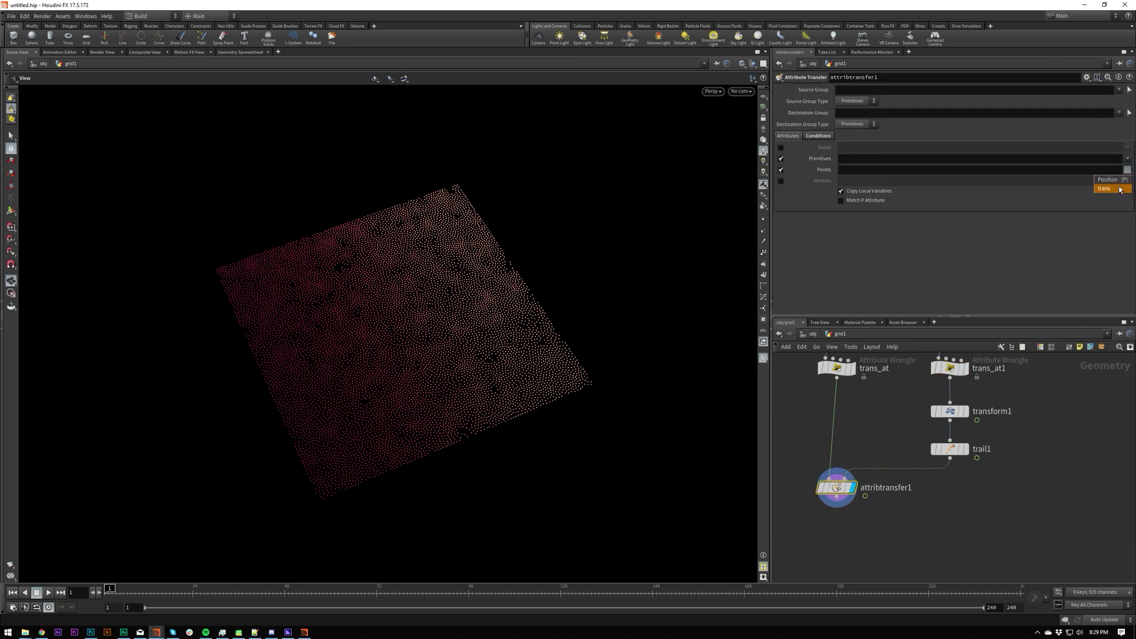
{"action": "left_click", "coordinate": [1108, 189]}
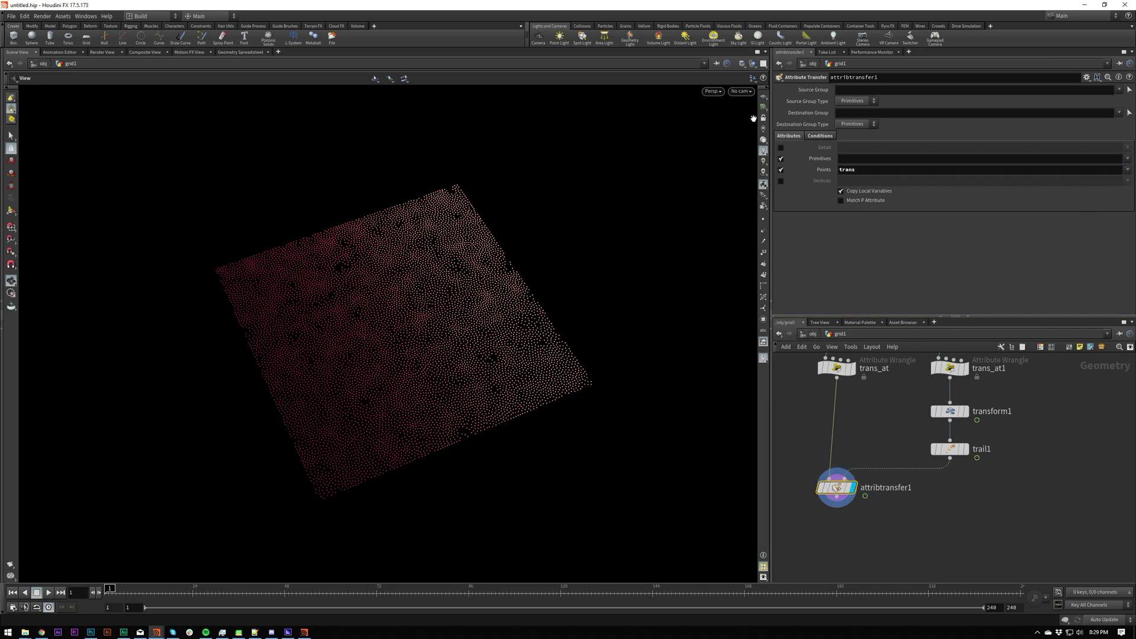
{"action": "key", "text": "Up"}
{"action": "key", "text": "ctrl+Up"}
Step: Check the trans values of the last points in the Geometry Spreadsheet, then return to Scene View
{"action": "left_click", "coordinate": [247, 52]}
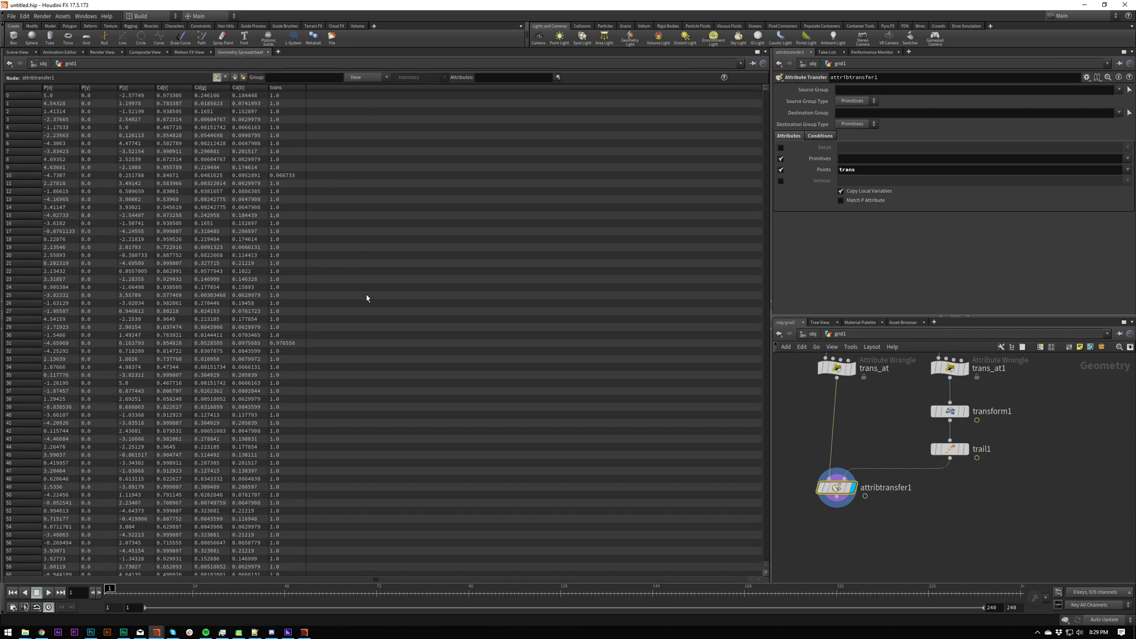
{"action": "key", "text": "ctrl+End"}
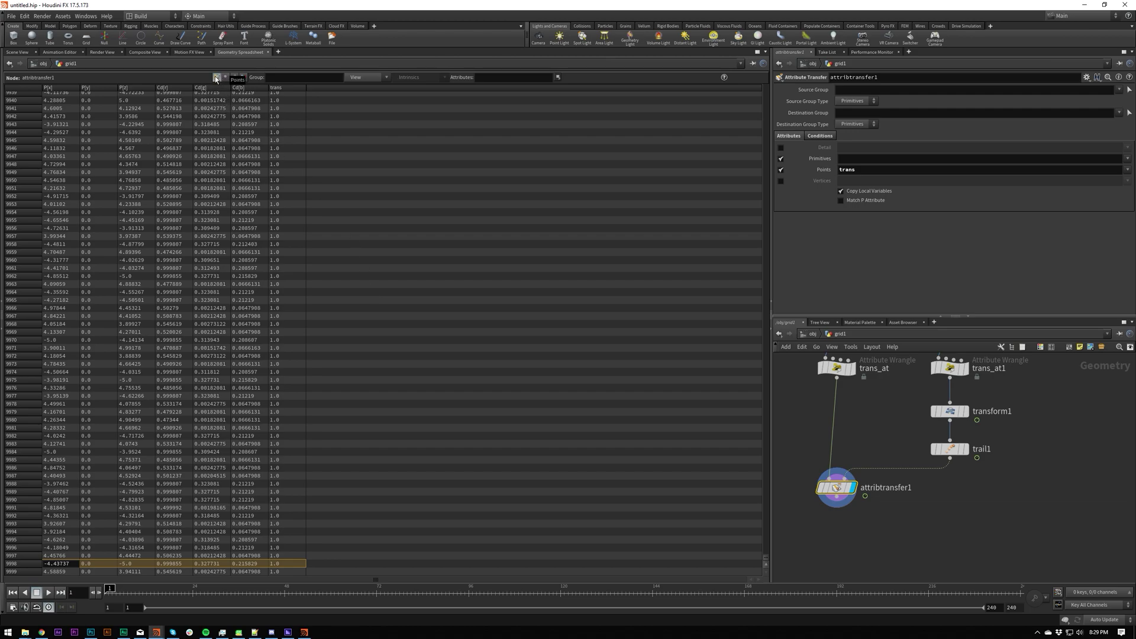
{"action": "scroll", "coordinate": [414, 320], "scroll_direction": "up", "scroll_amount": 3}
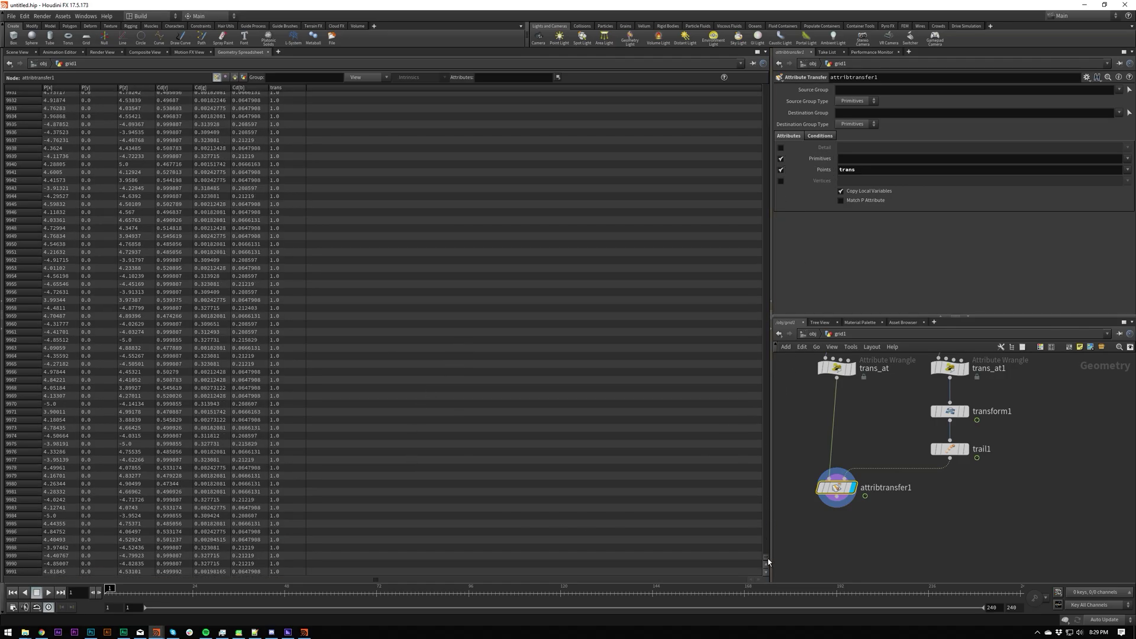
{"action": "left_click_drag", "start_coordinate": [768, 562], "coordinate": [520, 189]}
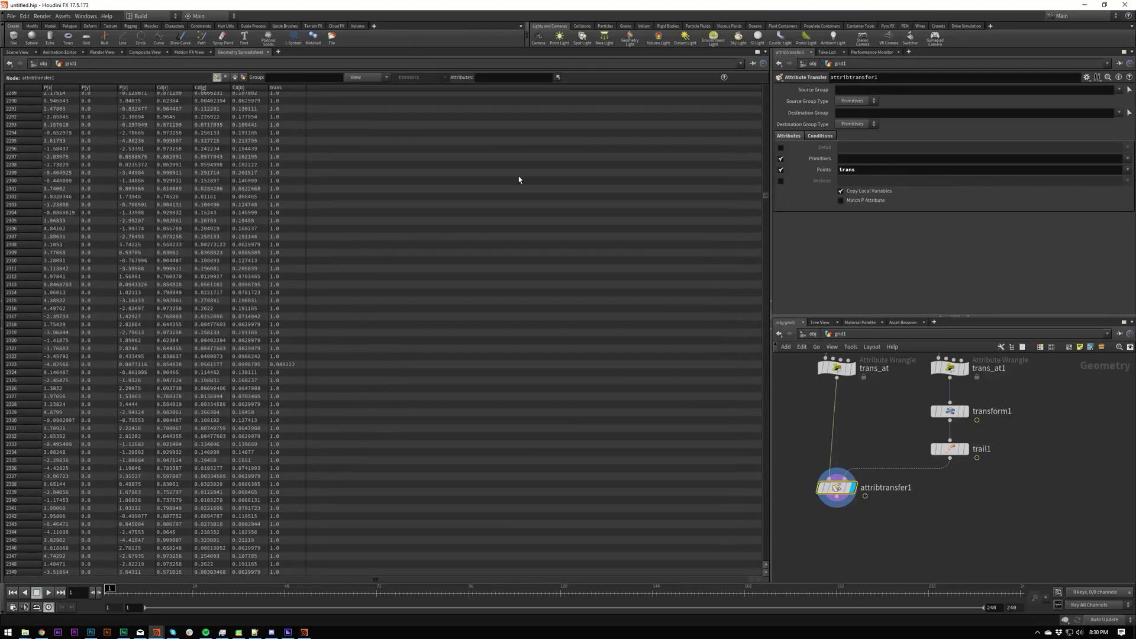
{"action": "left_click", "coordinate": [14, 52]}
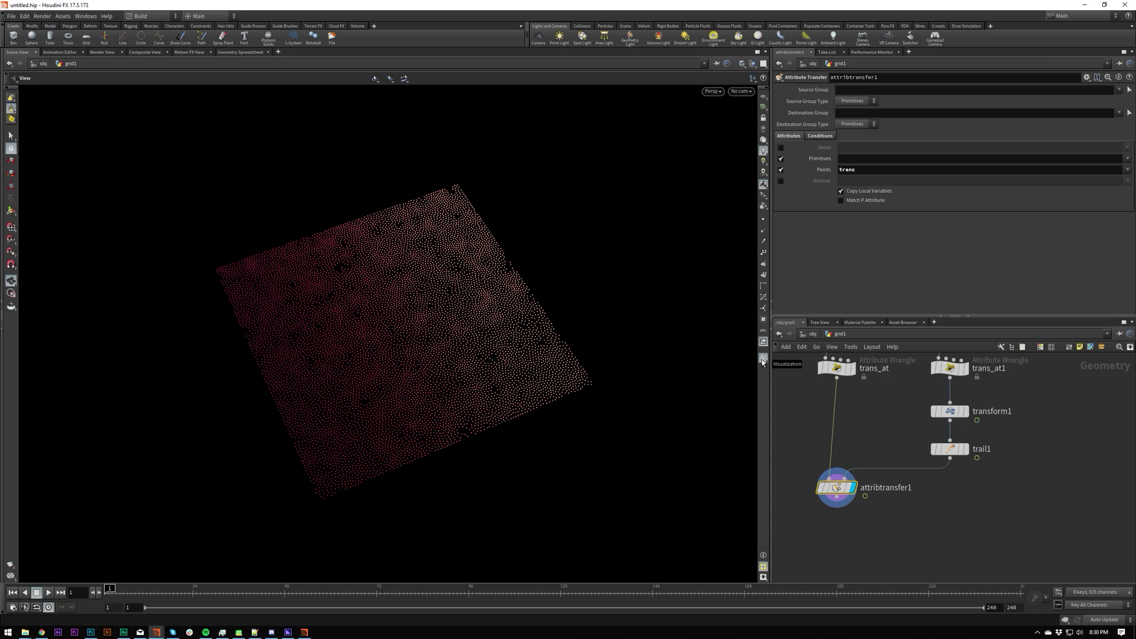
Step: Enable visualization and add a Color visualizer on attribtransfer1 for the point attribute trans
{"action": "left_click", "coordinate": [763, 359]}
{"action": "right_click", "coordinate": [763, 360]}
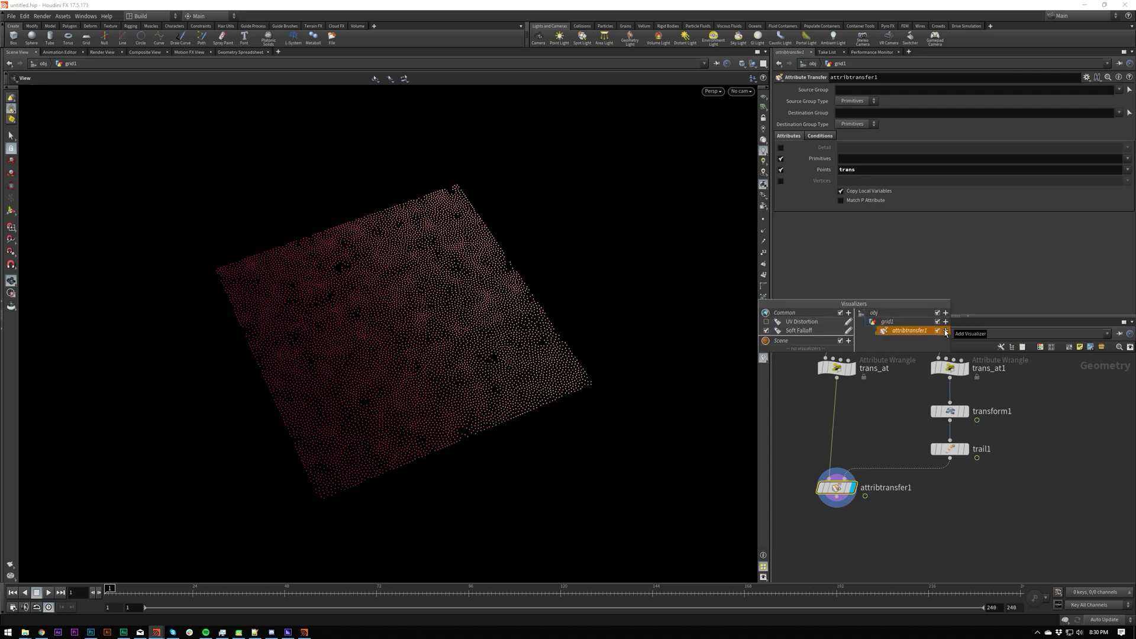
{"action": "left_click", "coordinate": [945, 330]}
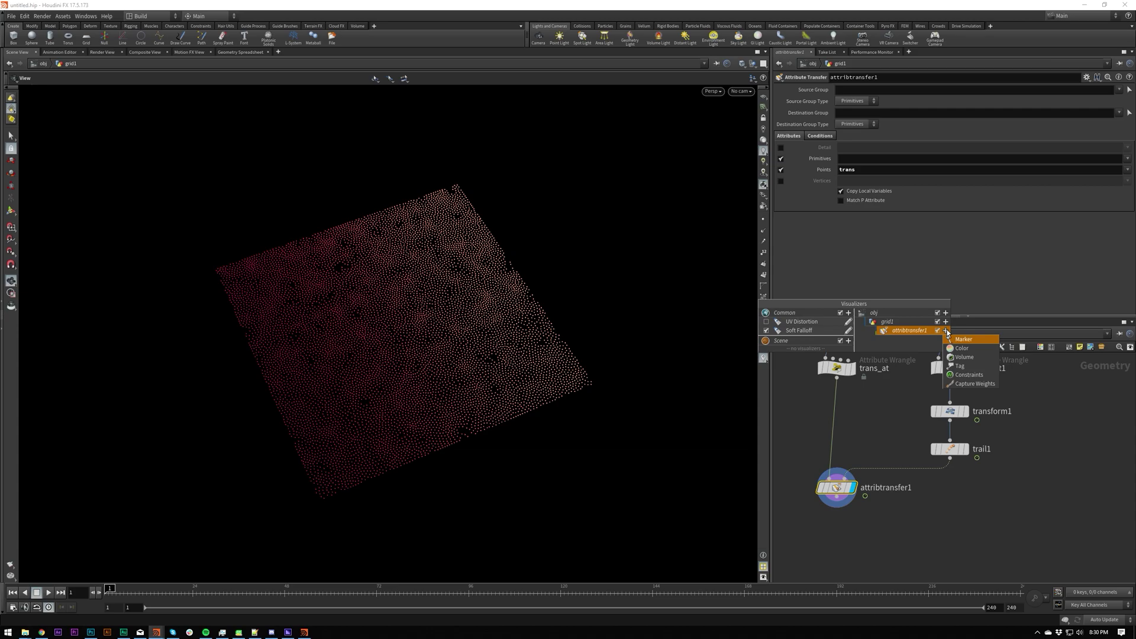
{"action": "left_click", "coordinate": [963, 348]}
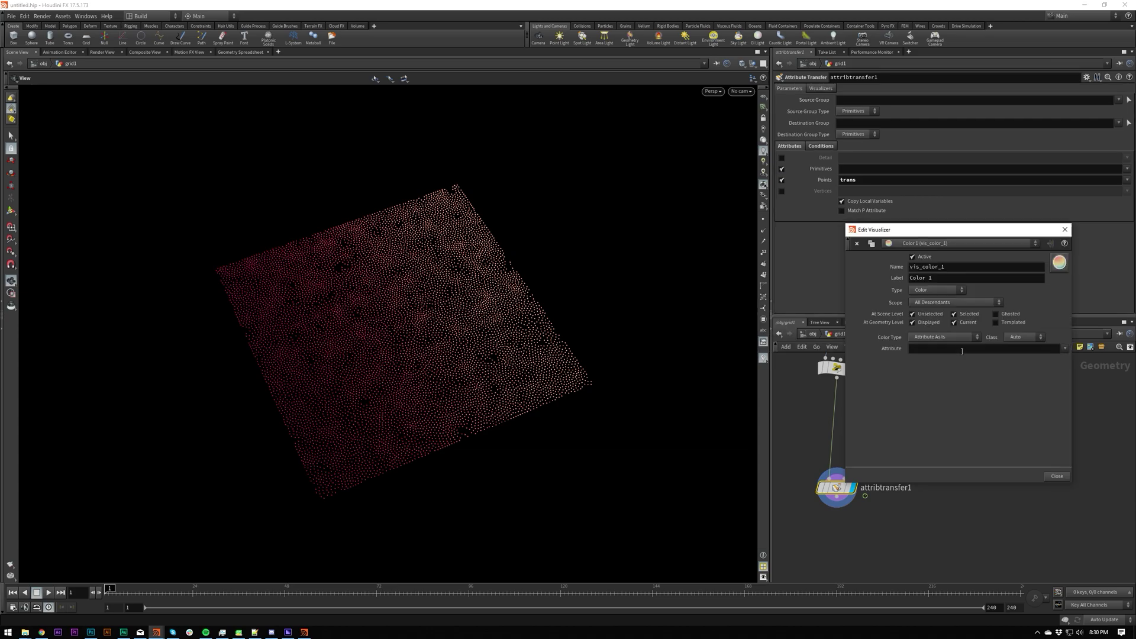
{"action": "left_click", "coordinate": [1019, 337]}
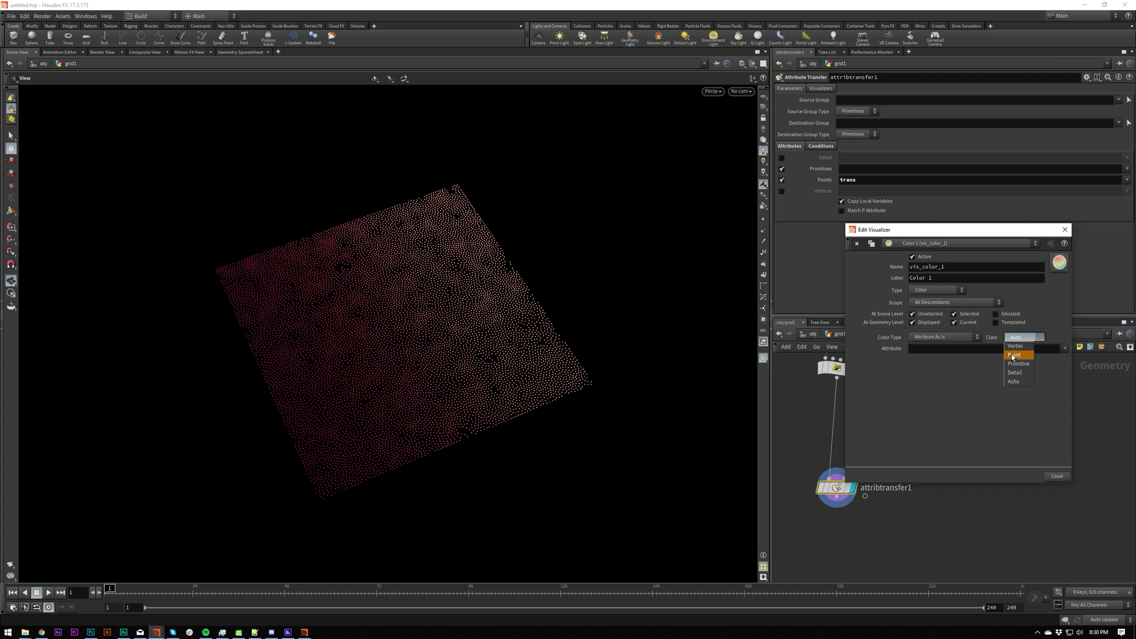
{"action": "left_click", "coordinate": [1013, 355]}
{"action": "left_click", "coordinate": [985, 352]}
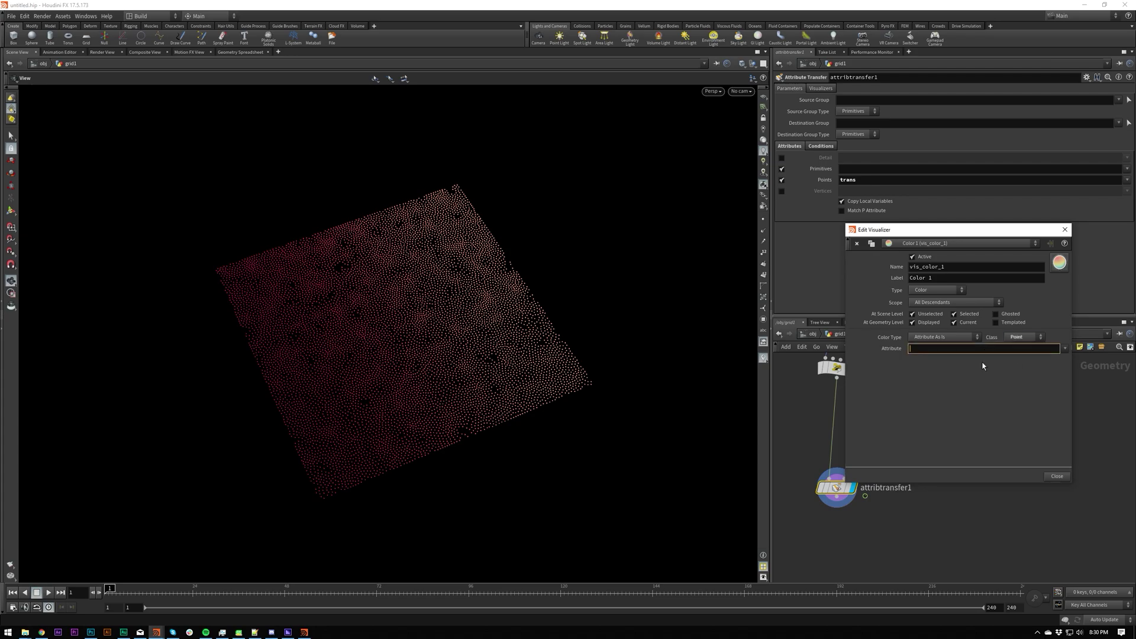
{"action": "type", "text": "trans"}
{"action": "key", "text": "Return"}
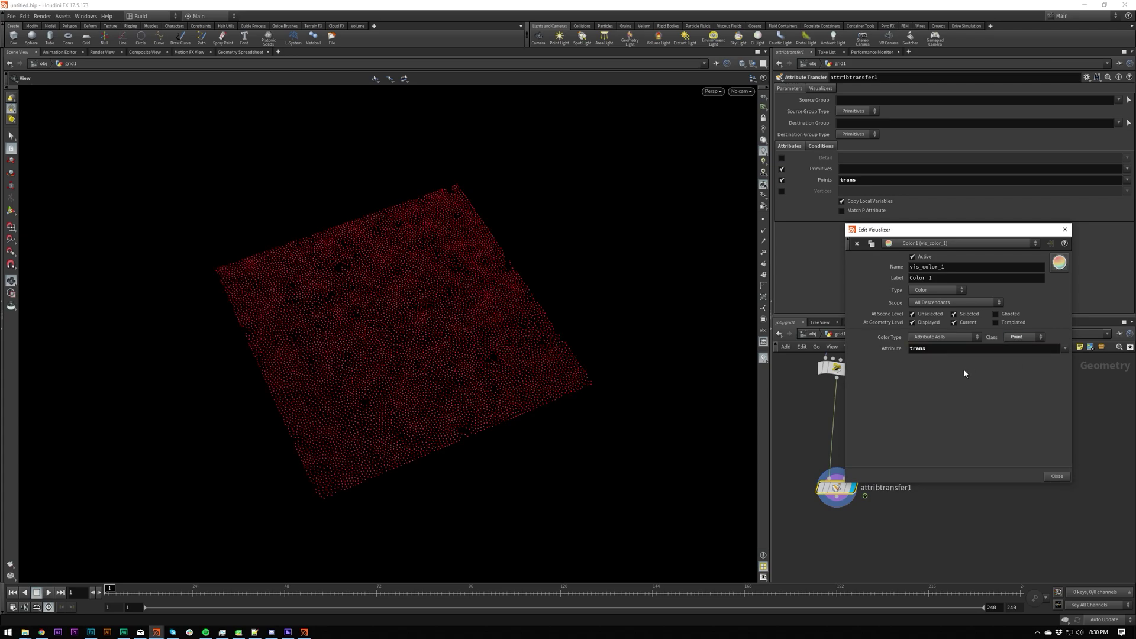
Step: Set the visualizer's Color Type to Ramped Attribute, play to check the colours, and close it
{"action": "left_click_drag", "start_coordinate": [1025, 228], "coordinate": [895, 218]}
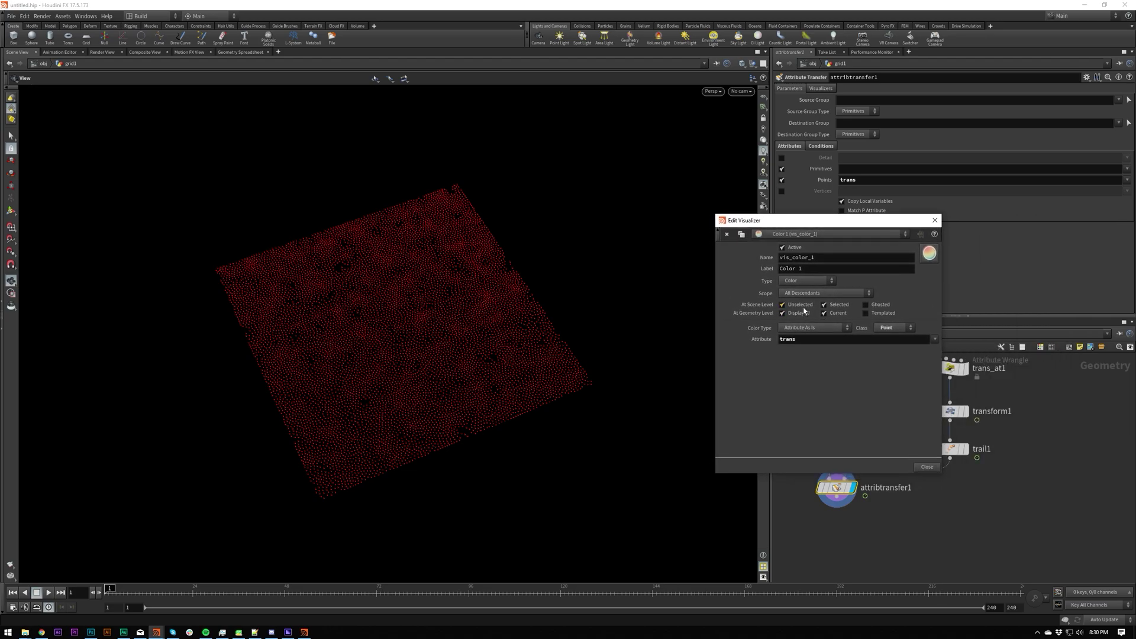
{"action": "left_click", "coordinate": [823, 329]}
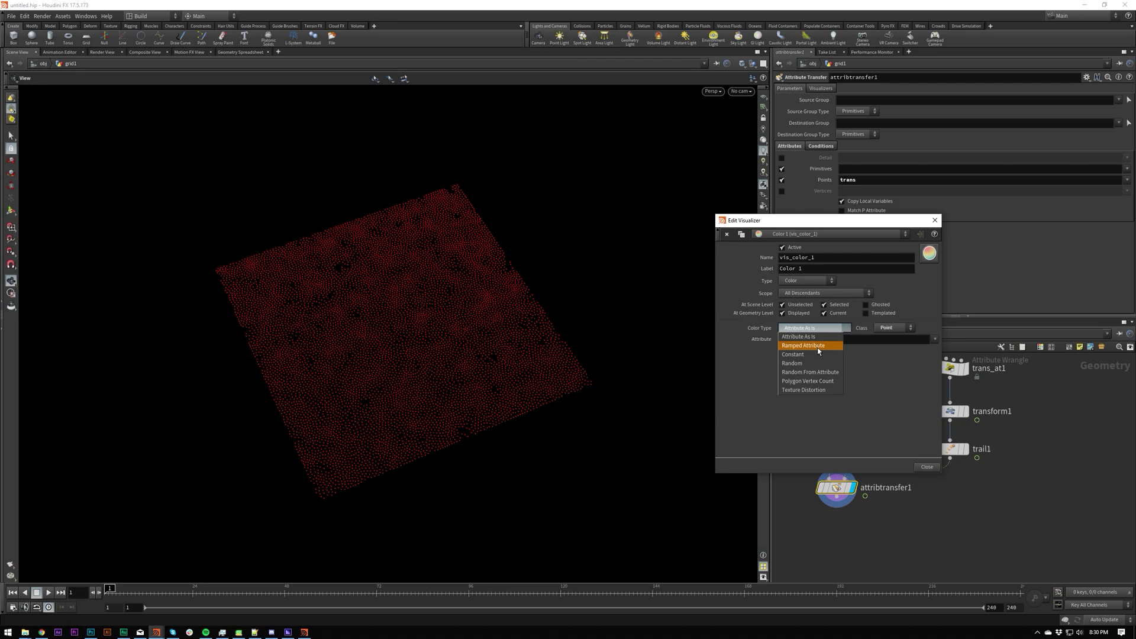
{"action": "left_click", "coordinate": [819, 349]}
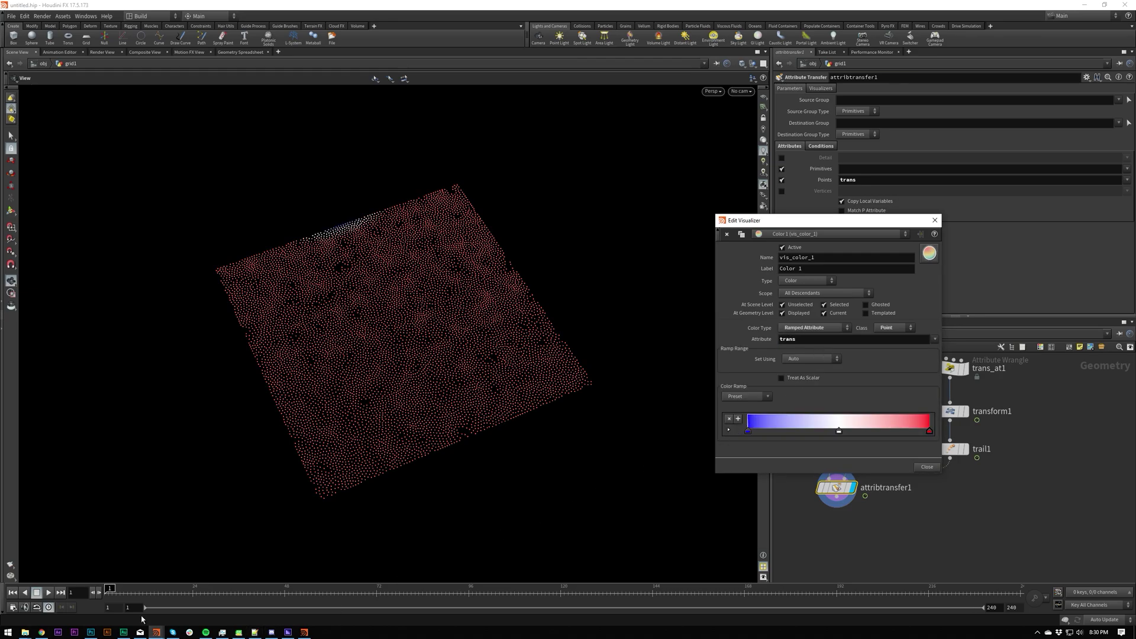
{"action": "mouse_move", "coordinate": [110, 588]}
{"action": "left_mouse_down"}
{"action": "mouse_move", "coordinate": [261, 589]}
{"action": "mouse_move", "coordinate": [103, 583]}
{"action": "left_mouse_up"}
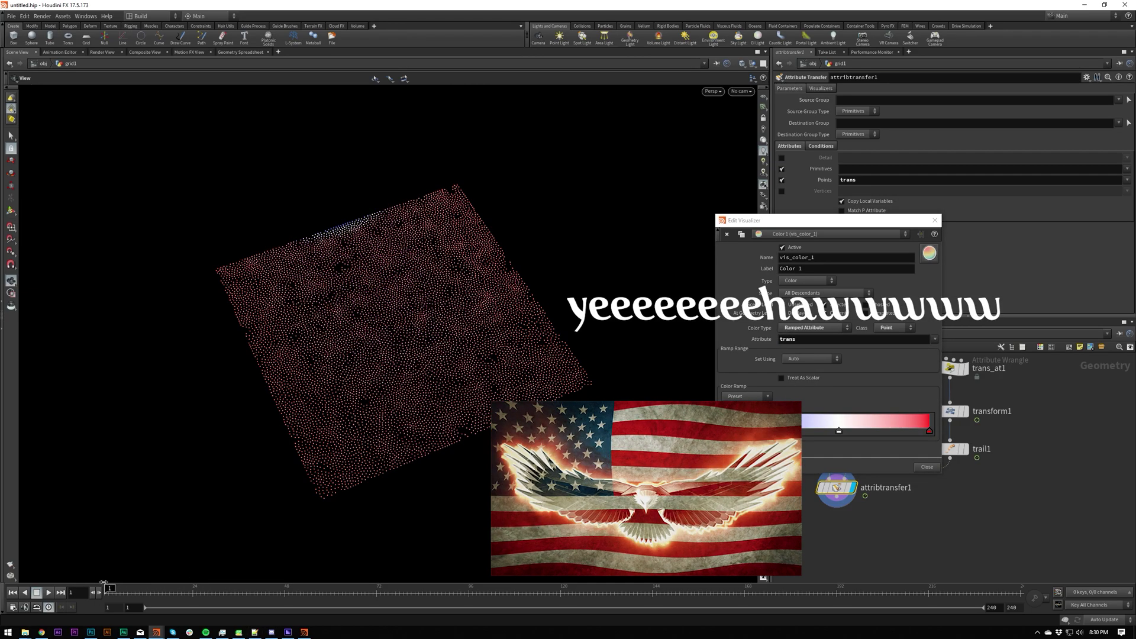
{"action": "key", "text": "Up"}
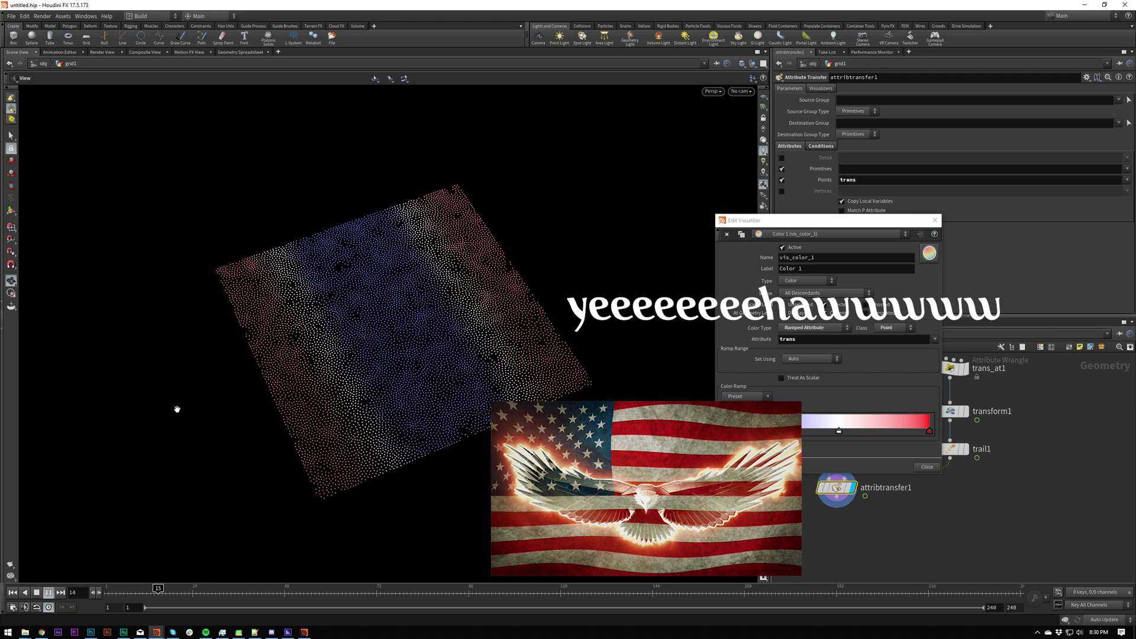
{"action": "key", "text": "ctrl+Up"}
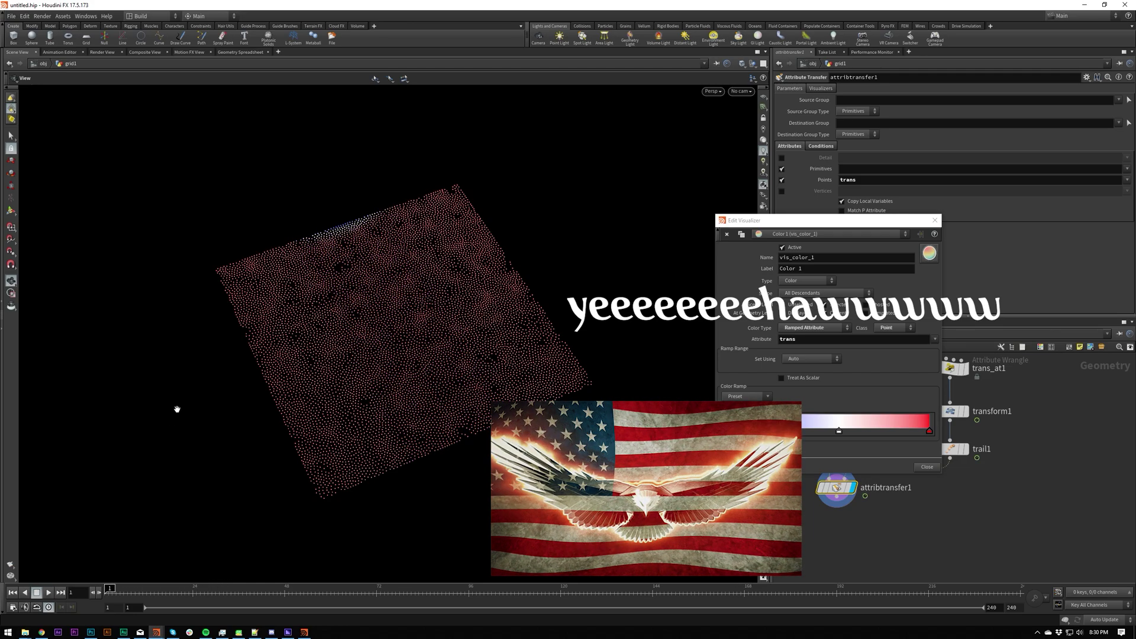
{"action": "left_click", "coordinate": [937, 219]}
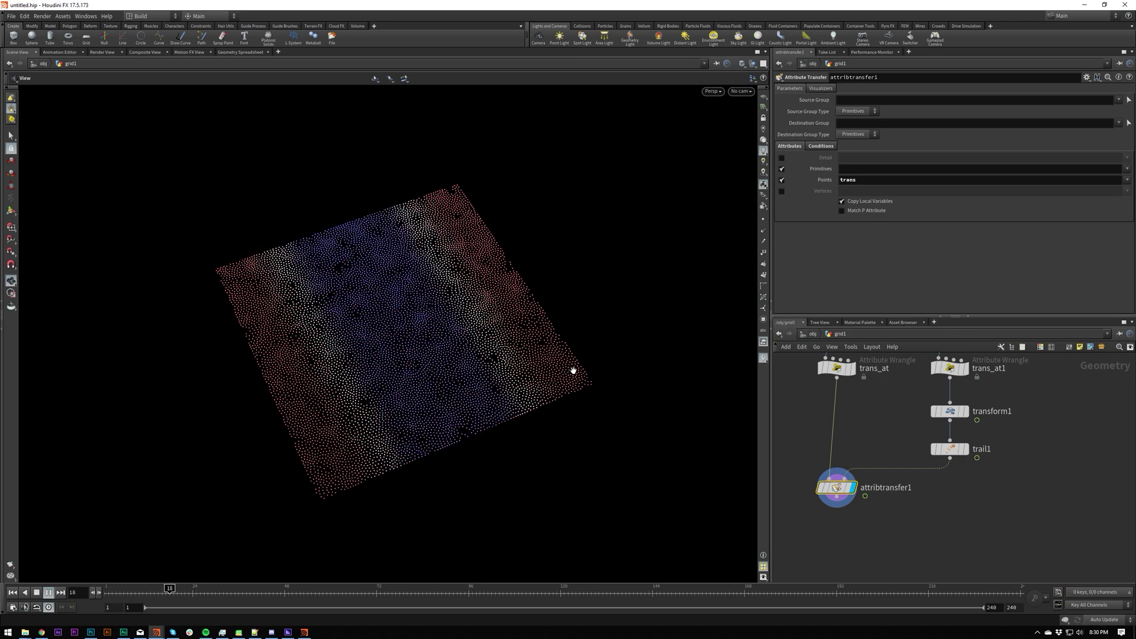
Step: Add a null node after attribtransfer1 while keeping attribtransfer1 as the displayed node
{"action": "key", "text": "Tab"}
{"action": "type", "text": "null"}
{"action": "key", "text": "Return"}
{"action": "left_click", "coordinate": [842, 527]}
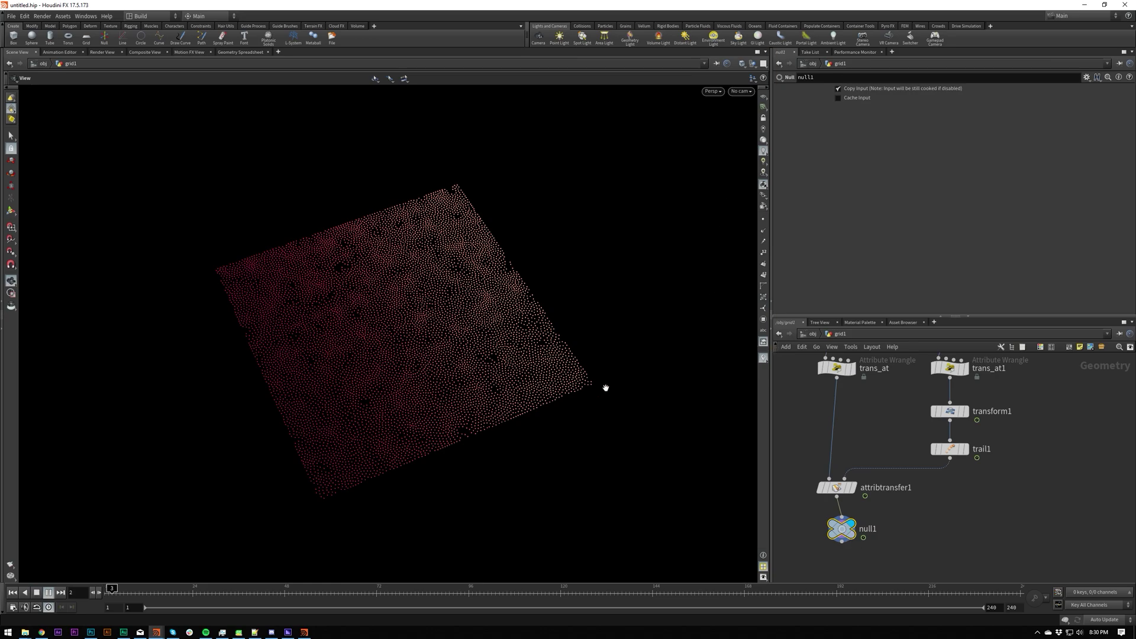
{"action": "left_click", "coordinate": [847, 487]}
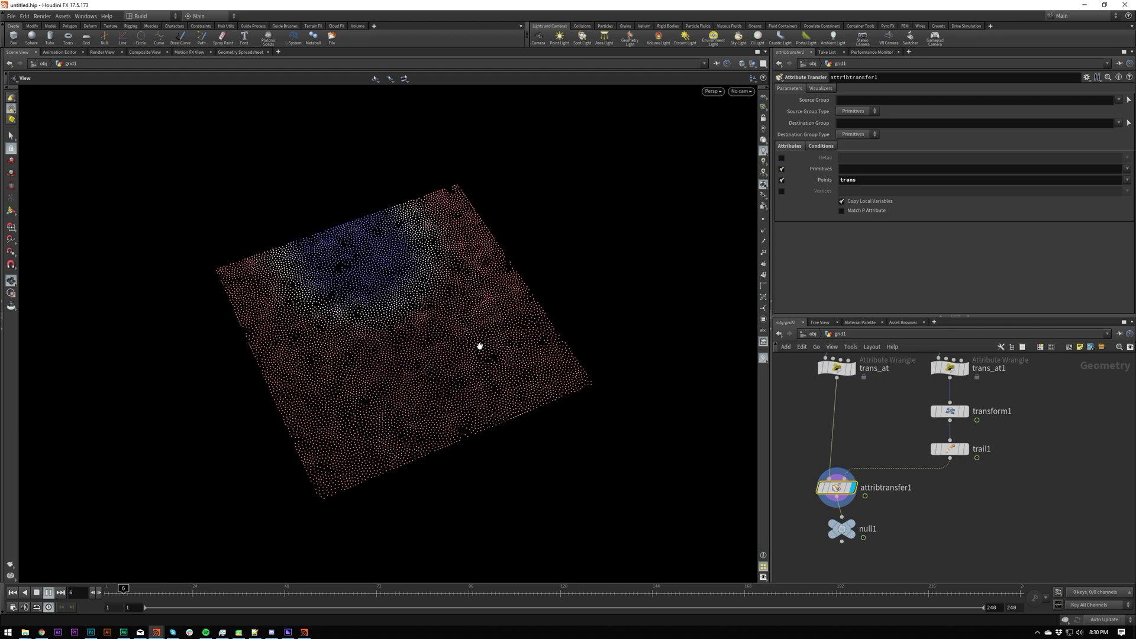
Step: Return to frame 1 and bring up the list of viewport visualizers showing Color 1
{"action": "key", "text": "ctrl+Left"}
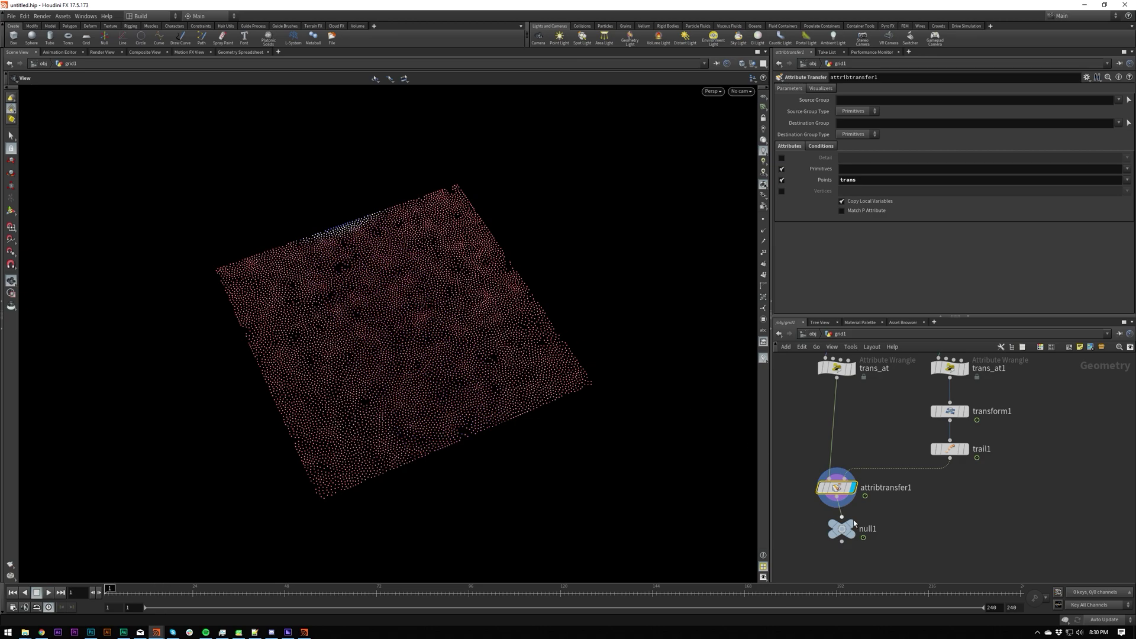
{"action": "middle_click_drag", "start_coordinate": [855, 524], "coordinate": [893, 509]}
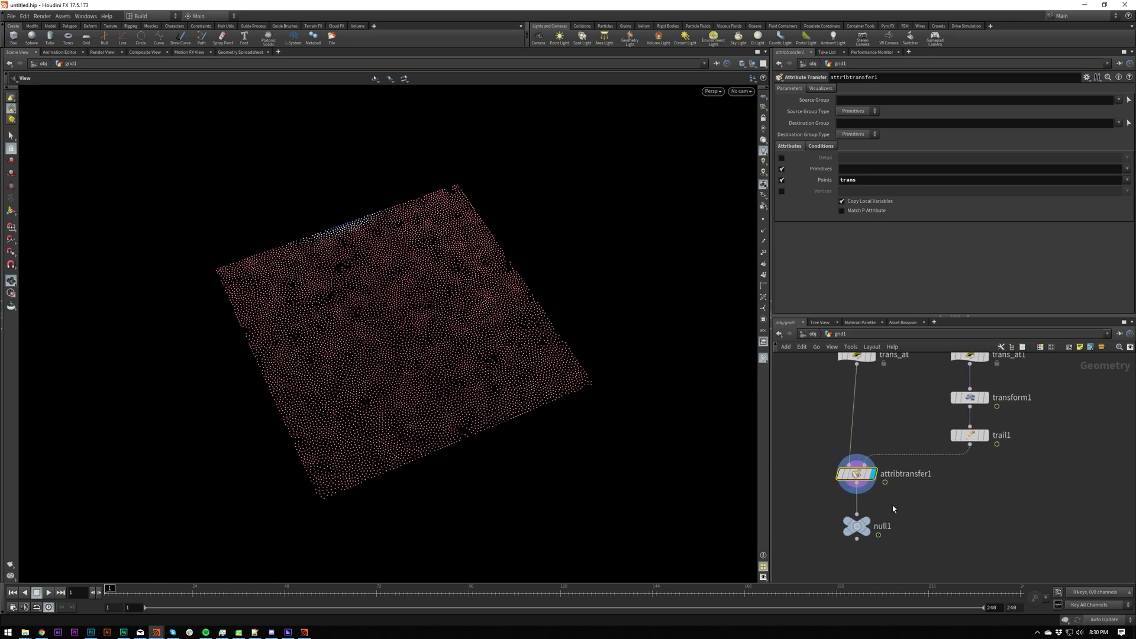
{"action": "left_click", "coordinate": [762, 358]}
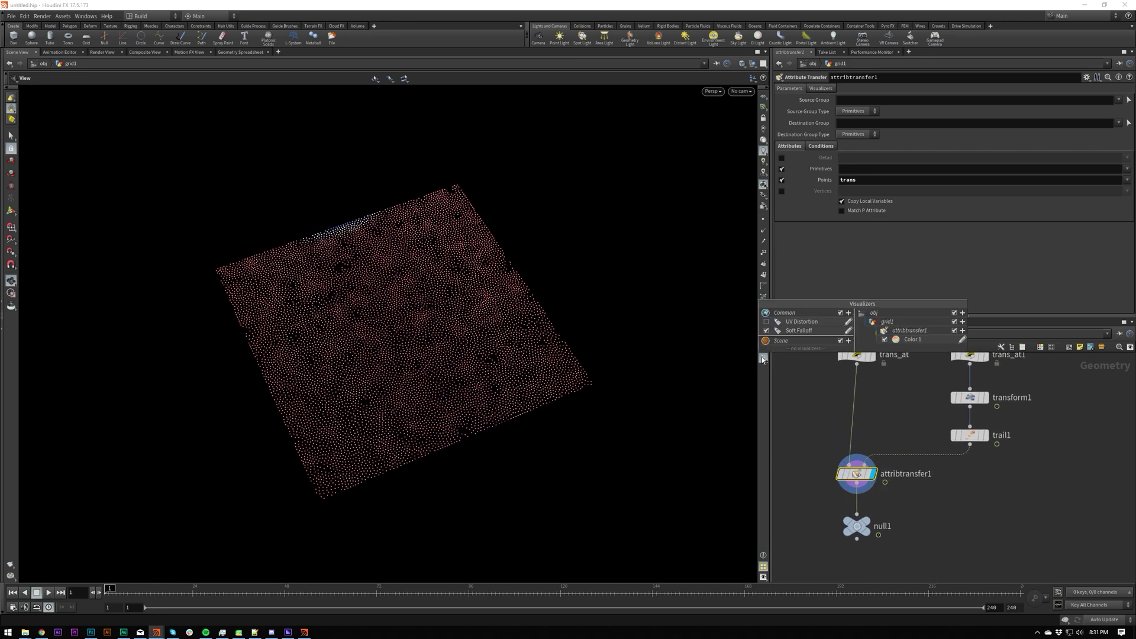
Step: Switch the Color 1 visualizer type to Marker so trans values appear as text labels
{"action": "left_click", "coordinate": [962, 339]}
{"action": "left_click", "coordinate": [816, 327]}
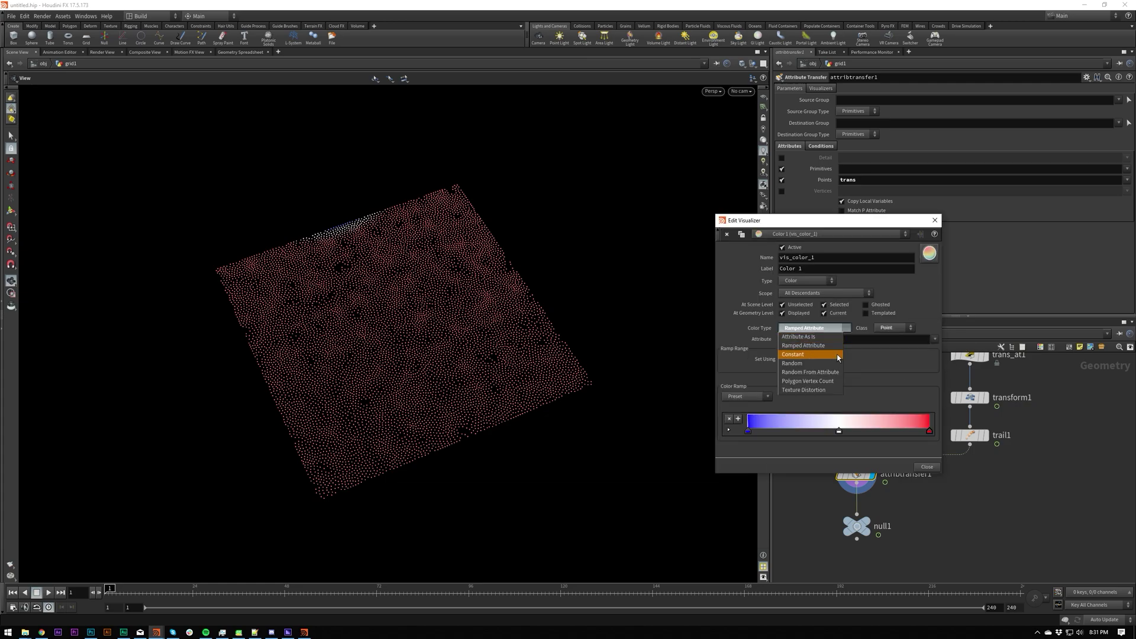
{"action": "left_click", "coordinate": [893, 330]}
{"action": "left_click", "coordinate": [895, 329]}
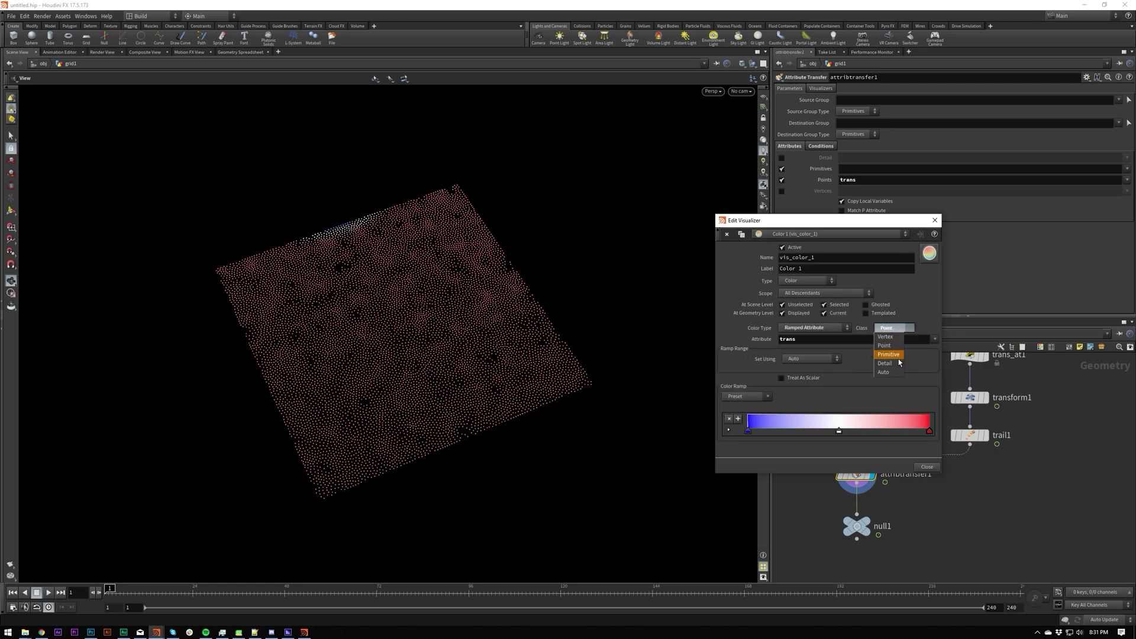
{"action": "left_click", "coordinate": [861, 330]}
{"action": "left_click", "coordinate": [818, 282]}
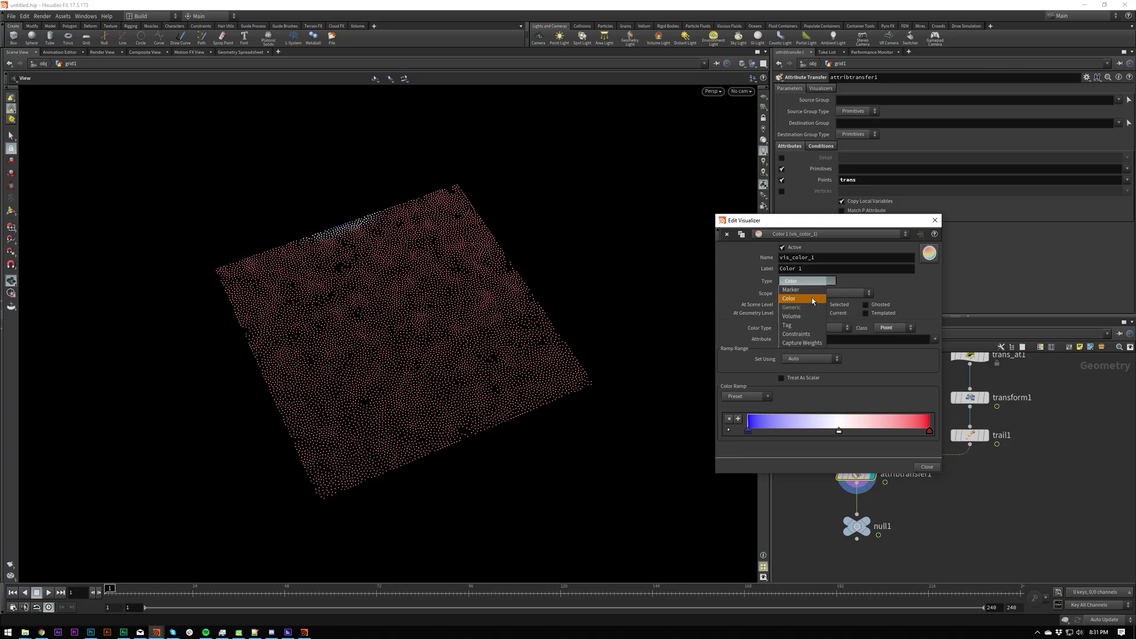
{"action": "left_click", "coordinate": [814, 290]}
Step: Zoom and orbit around the grid to read the trans labels on the points
{"action": "scroll", "coordinate": [370, 322], "scroll_direction": "up", "scroll_amount": 10}
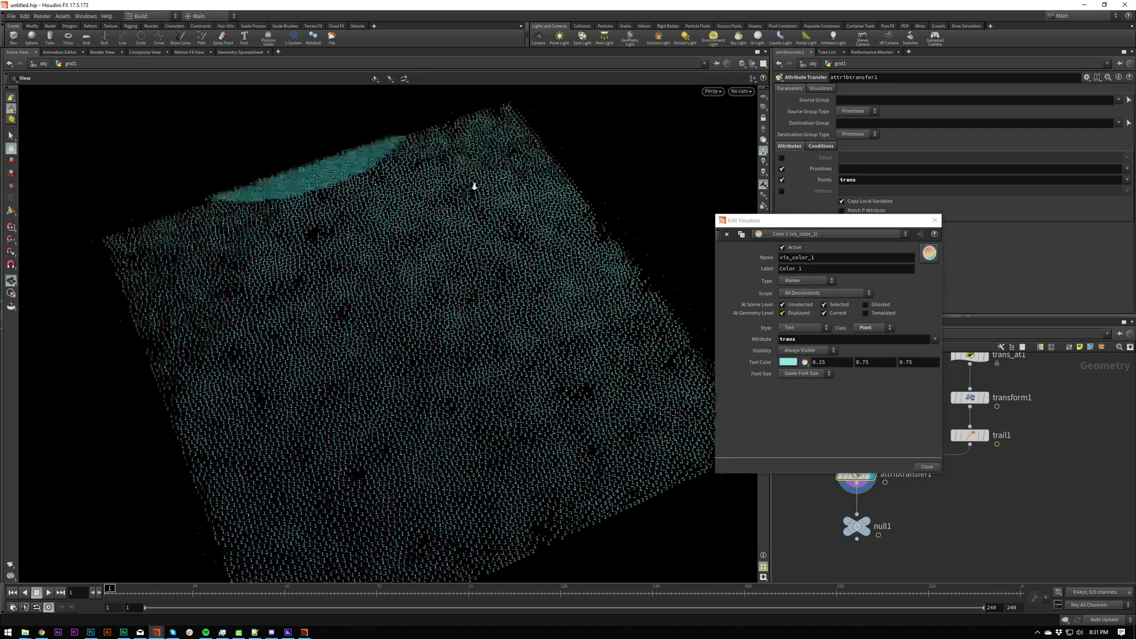
{"action": "scroll", "coordinate": [398, 158], "scroll_direction": "up", "scroll_amount": 5}
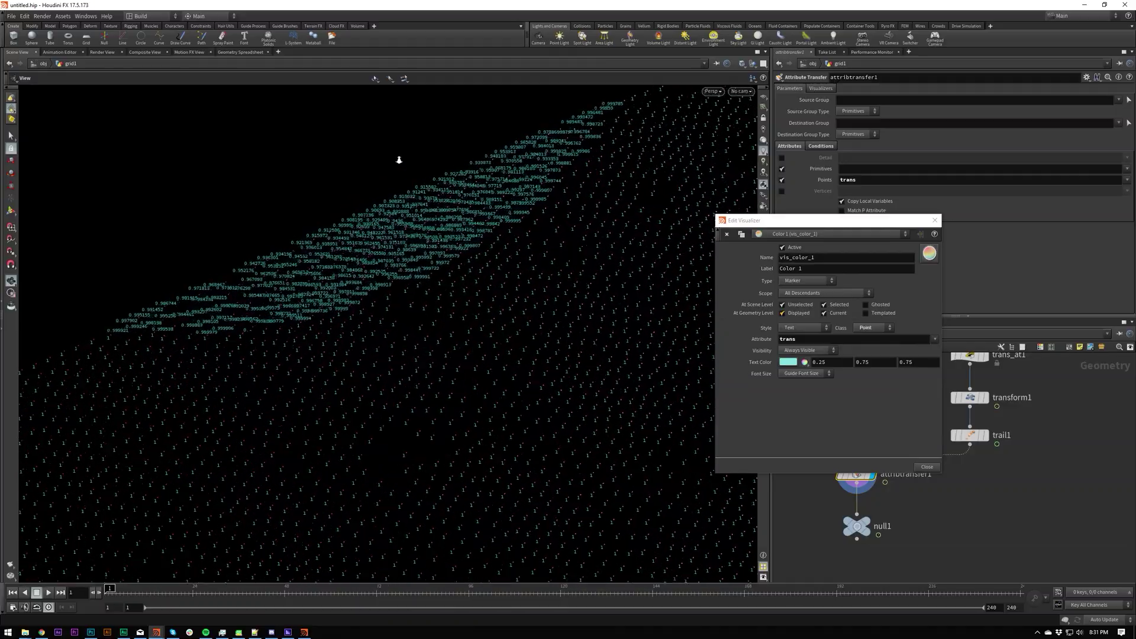
{"action": "scroll", "coordinate": [401, 235], "scroll_direction": "down", "scroll_amount": 10}
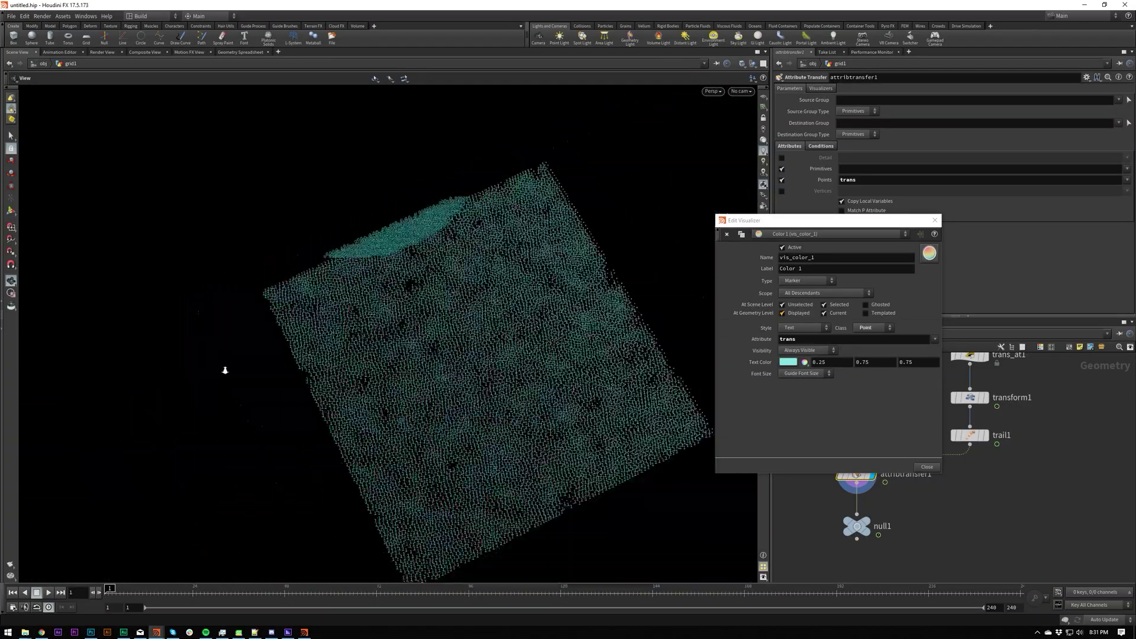
{"action": "left_click_drag", "start_coordinate": [224, 372], "coordinate": [560, 266]}
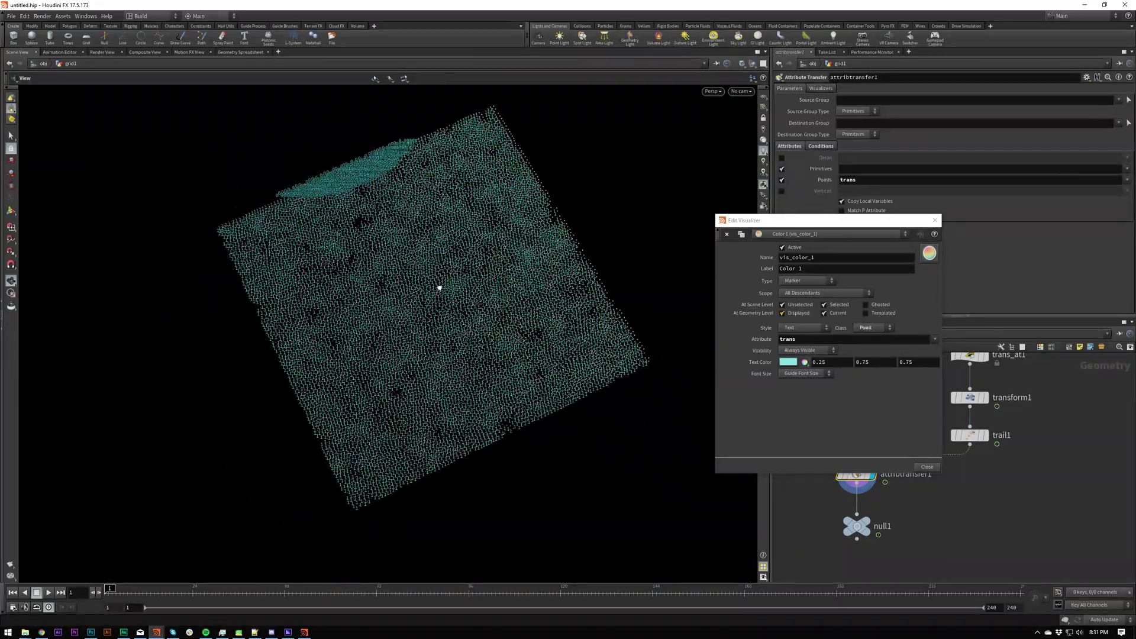
{"action": "scroll", "coordinate": [439, 286], "scroll_direction": "up", "scroll_amount": 10}
{"action": "scroll", "coordinate": [531, 140], "scroll_direction": "down", "scroll_amount": 10}
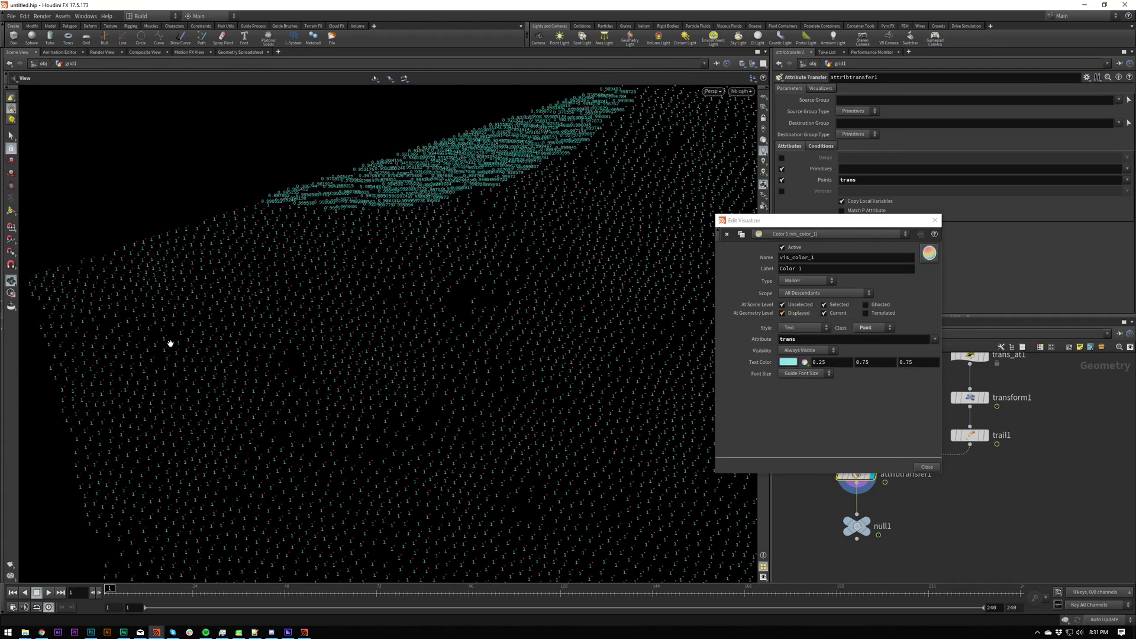
{"action": "left_click_drag", "start_coordinate": [169, 339], "coordinate": [367, 320]}
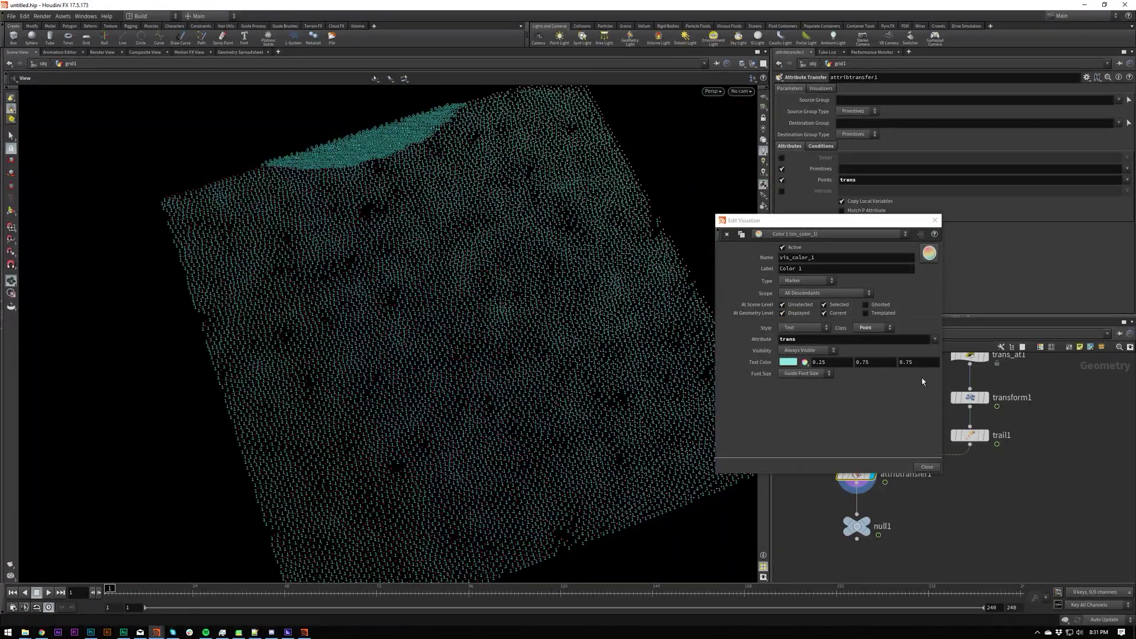
Step: Switch the Color 1 visualizer type back to Color, keeping the ramp display
{"action": "left_click", "coordinate": [874, 328]}
{"action": "left_click", "coordinate": [873, 327]}
{"action": "left_click", "coordinate": [804, 327]}
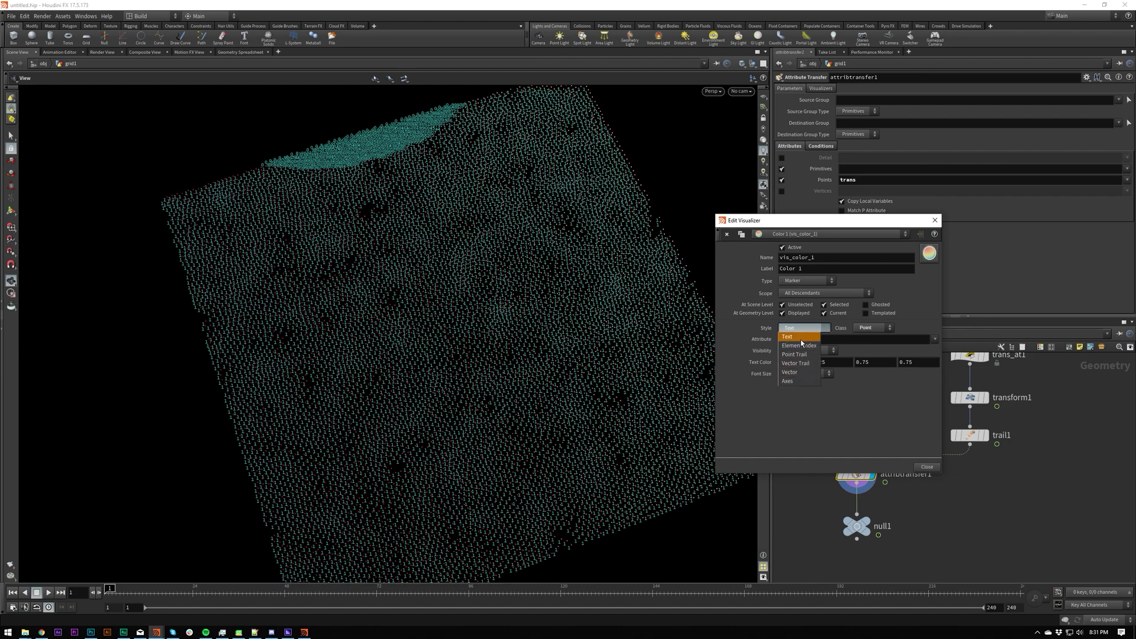
{"action": "left_click", "coordinate": [804, 327]}
{"action": "left_click", "coordinate": [808, 283]}
{"action": "left_click", "coordinate": [802, 300]}
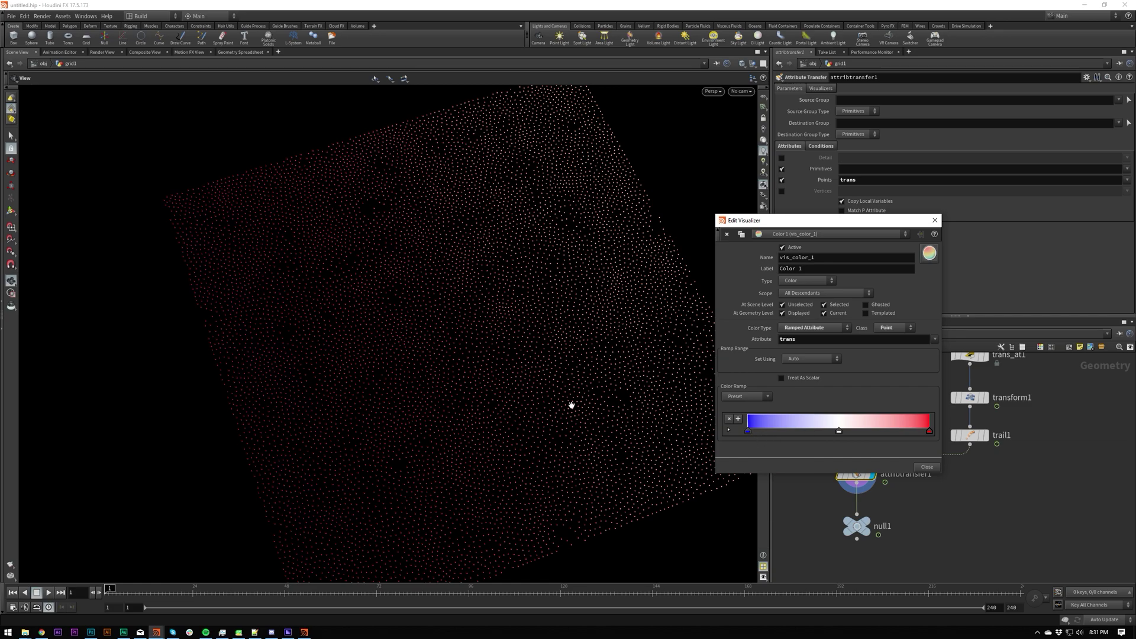
Step: Close the visualizer settings and delete the null1 node
{"action": "left_click", "coordinate": [936, 220]}
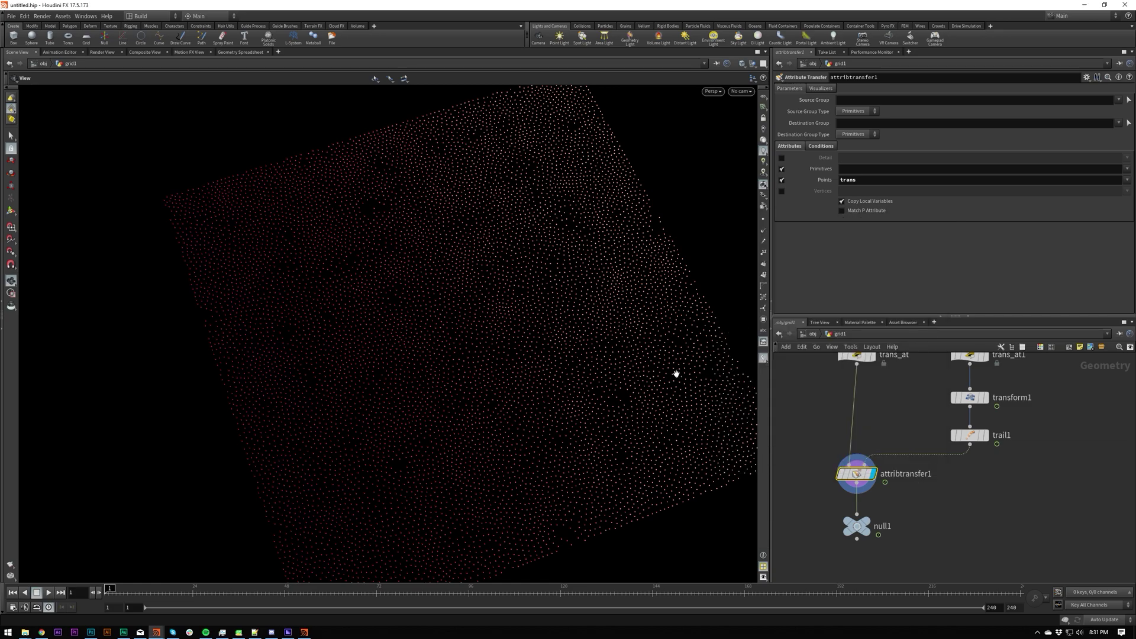
{"action": "key", "text": "Up"}
{"action": "key", "text": "Up"}
{"action": "left_click_drag", "start_coordinate": [876, 506], "coordinate": [837, 527]}
{"action": "key", "text": "Delete"}
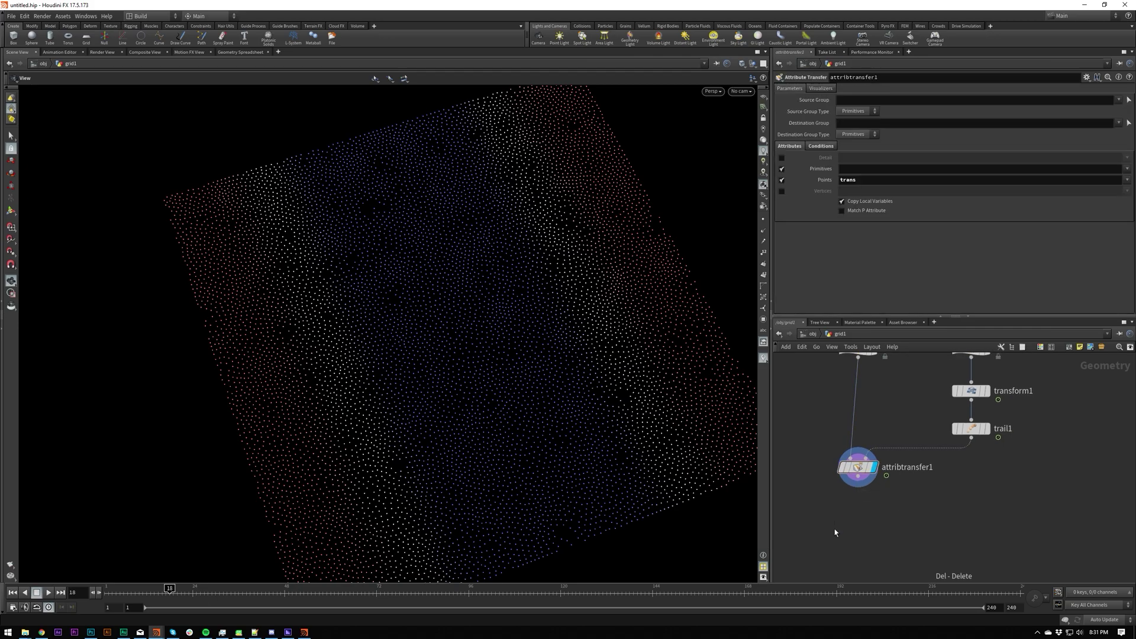
{"action": "left_click_drag", "start_coordinate": [512, 416], "coordinate": [635, 346]}
Step: In Color 1, make the ramp's low key black, remove the middle key, and make the high key white
{"action": "left_click", "coordinate": [764, 375]}
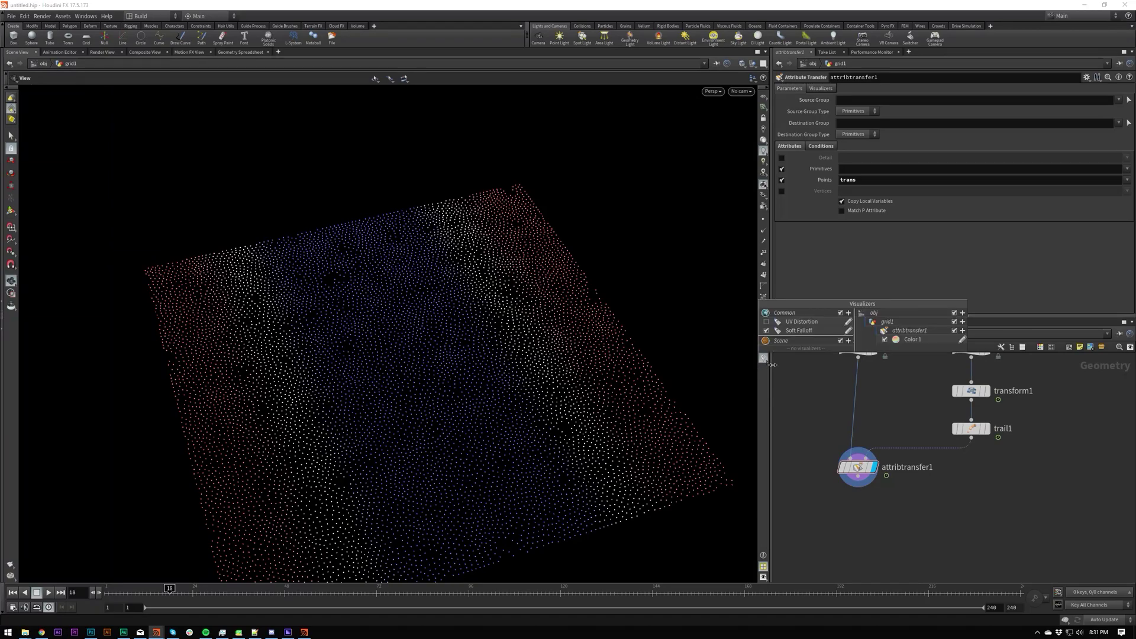
{"action": "left_click", "coordinate": [963, 343]}
{"action": "left_click", "coordinate": [748, 432]}
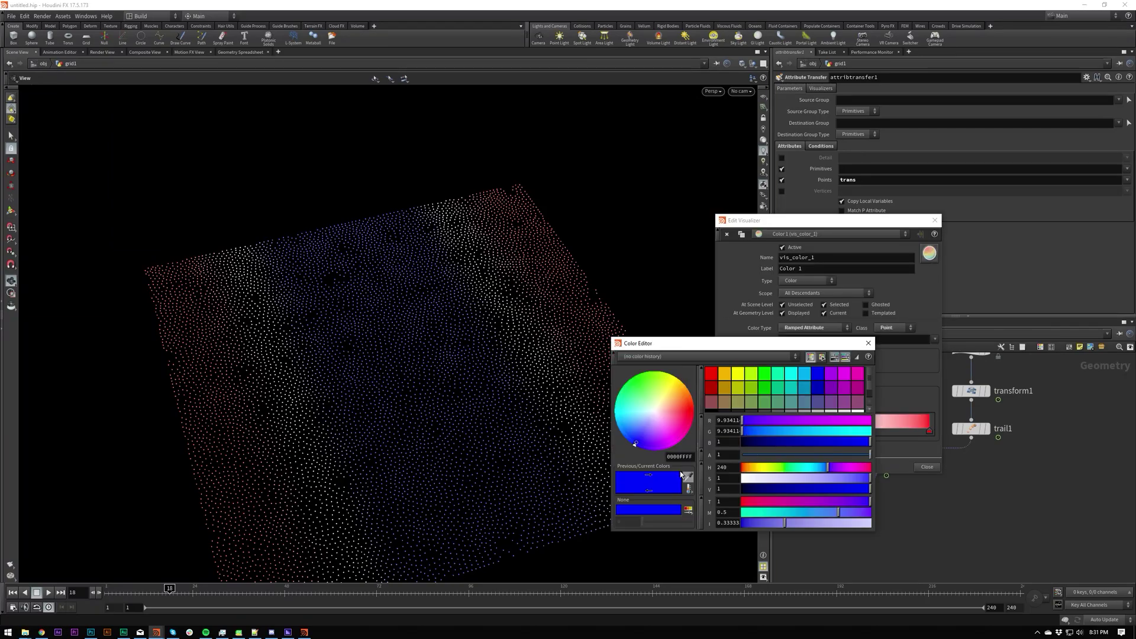
{"action": "left_click", "coordinate": [827, 407]}
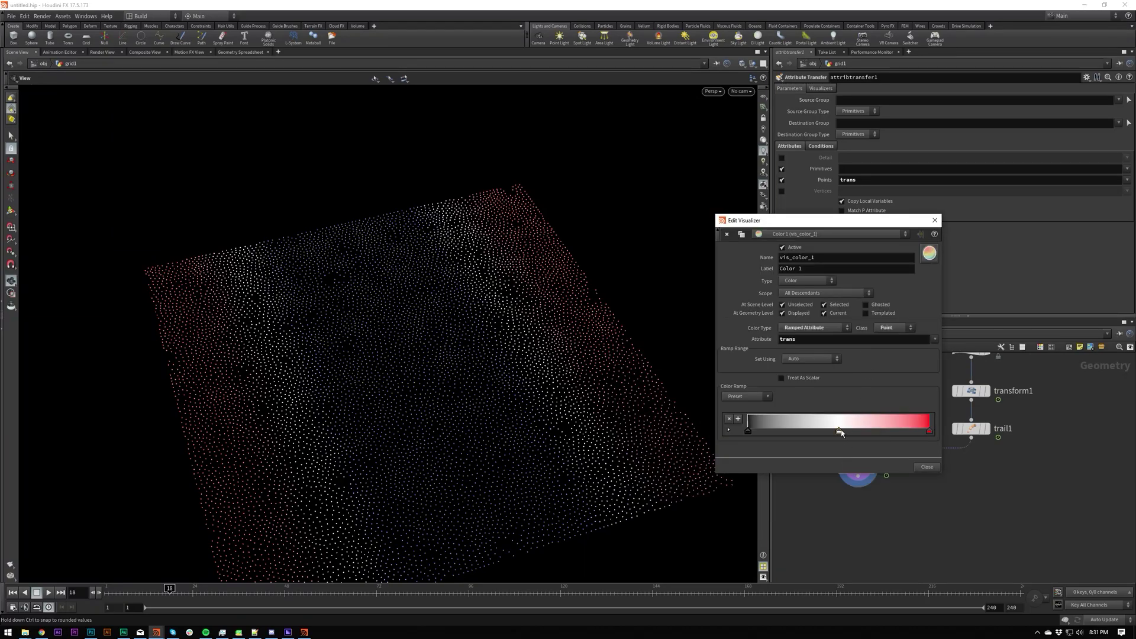
{"action": "left_click_drag", "start_coordinate": [840, 432], "coordinate": [863, 474]}
{"action": "left_click", "coordinate": [930, 433]}
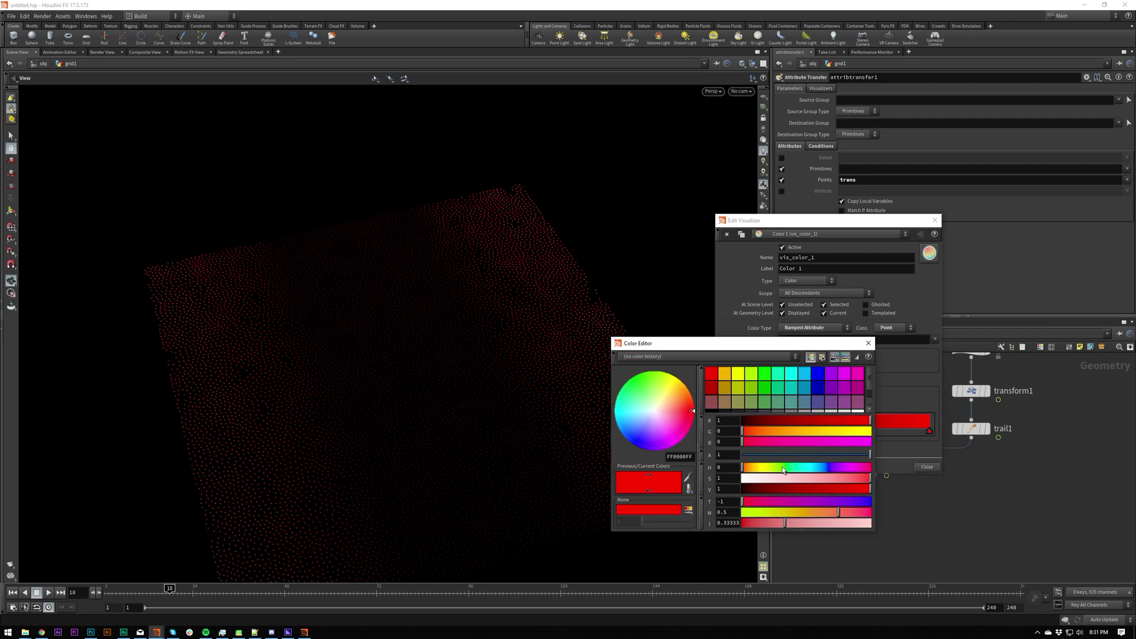
{"action": "left_click_drag", "start_coordinate": [784, 477], "coordinate": [710, 490]}
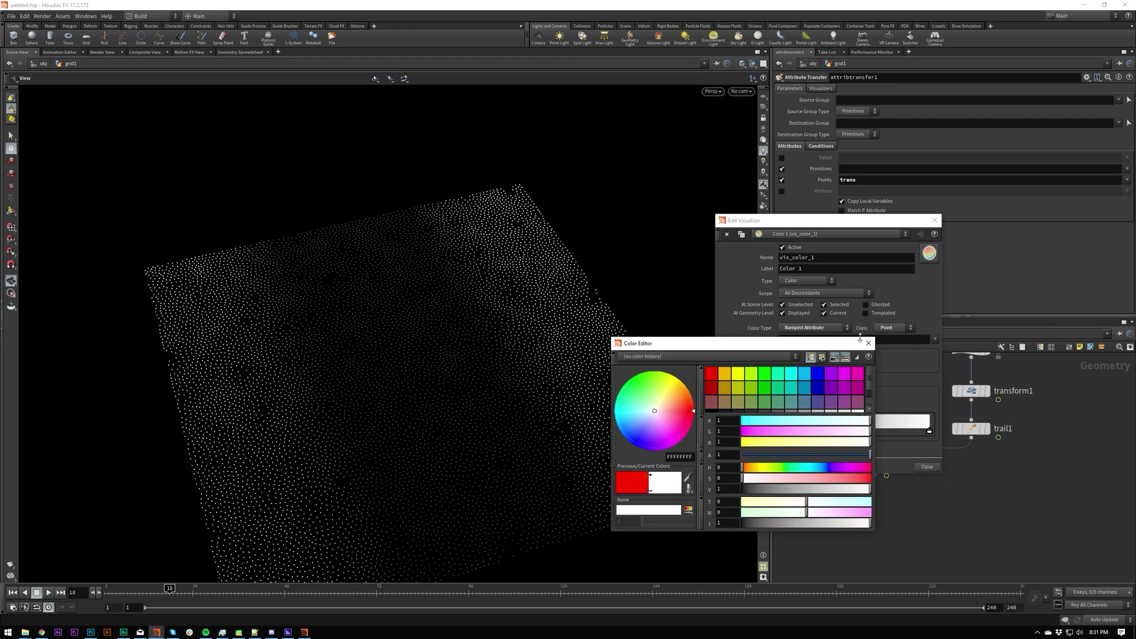
{"action": "left_click", "coordinate": [868, 344]}
Step: Fully desaturate the ramp's black low end and close the visualizer settings
{"action": "left_click", "coordinate": [749, 431]}
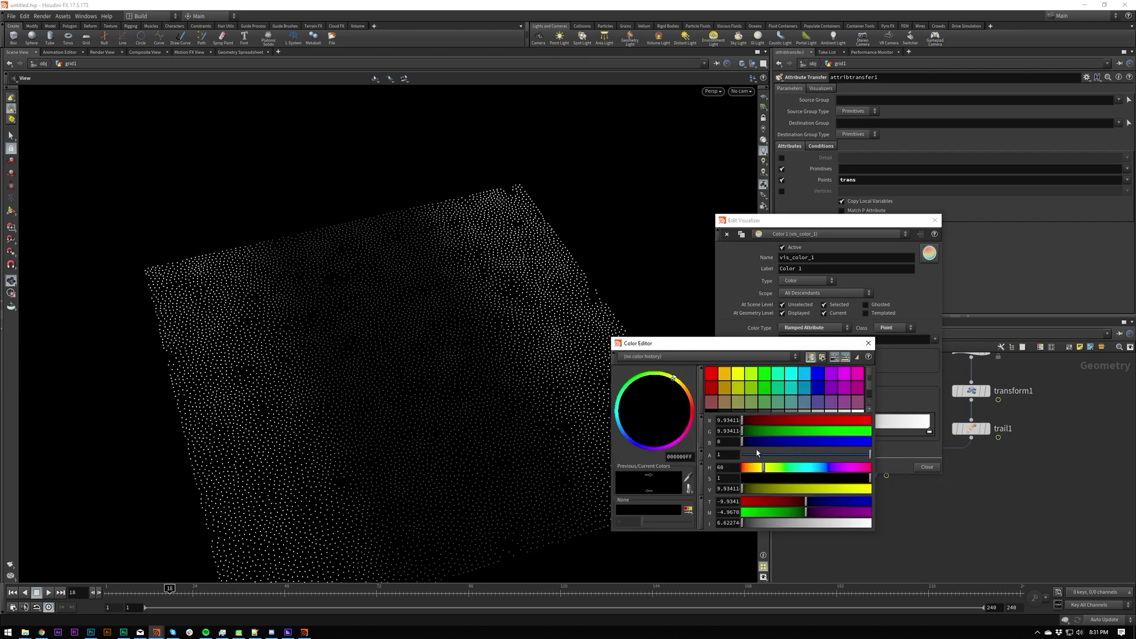
{"action": "left_click_drag", "start_coordinate": [754, 483], "coordinate": [719, 485]}
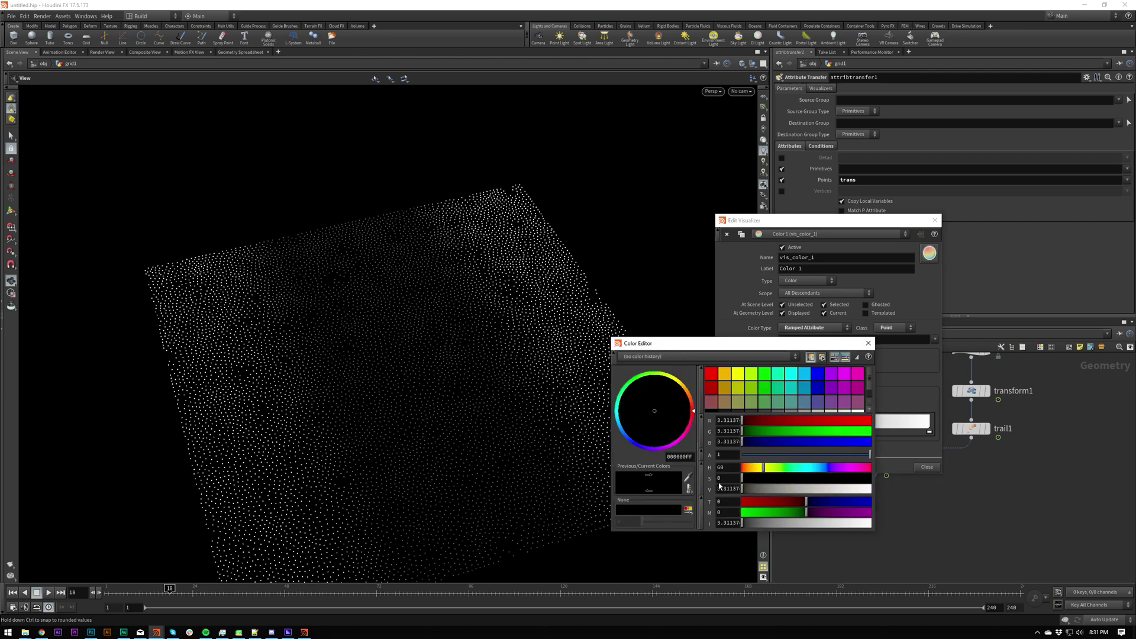
{"action": "left_click", "coordinate": [868, 343]}
{"action": "left_click", "coordinate": [935, 220]}
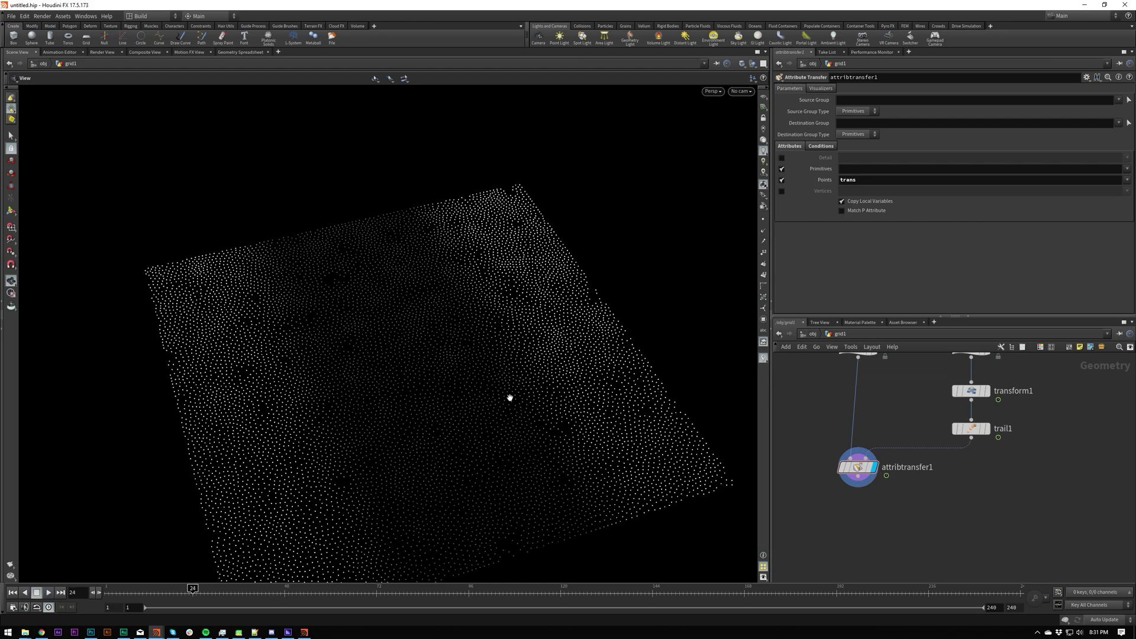
{"action": "left_click_drag", "start_coordinate": [510, 398], "coordinate": [651, 432]}
{"action": "key", "text": "Tab"}
{"action": "type", "text": "pow"}
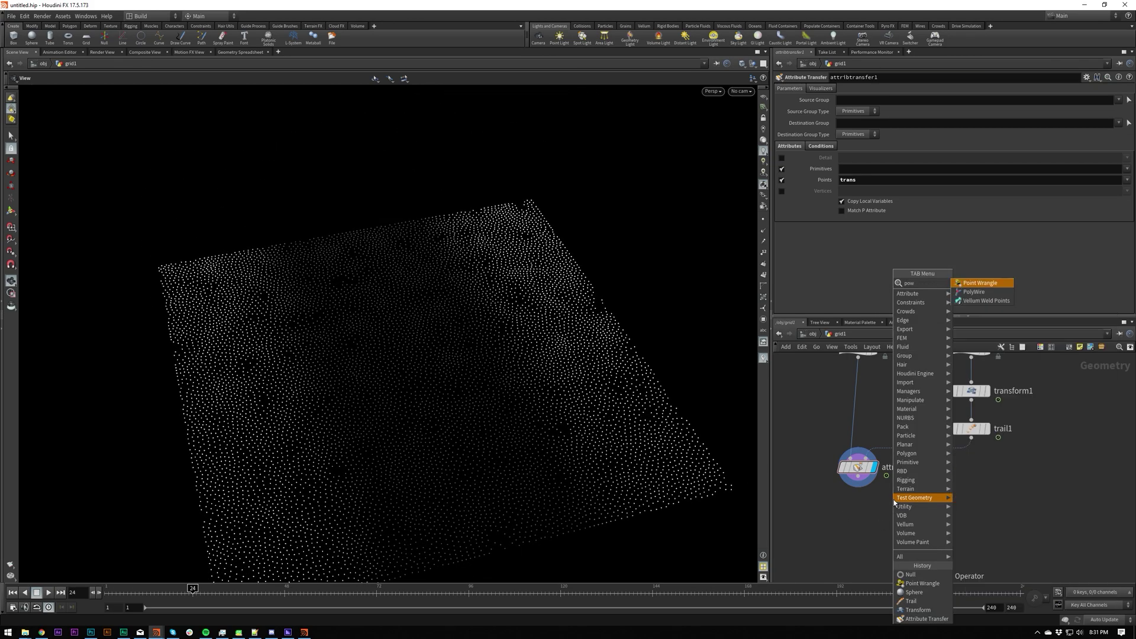
{"action": "key", "text": "Return"}
{"action": "left_click", "coordinate": [858, 524]}
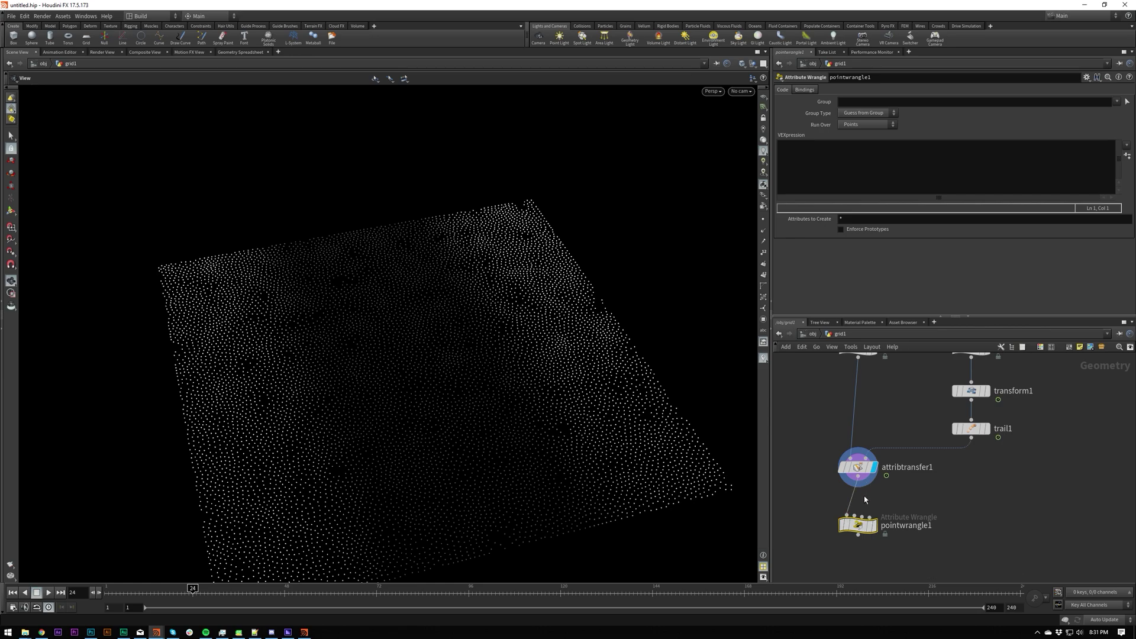
{"action": "left_click", "coordinate": [841, 187]}
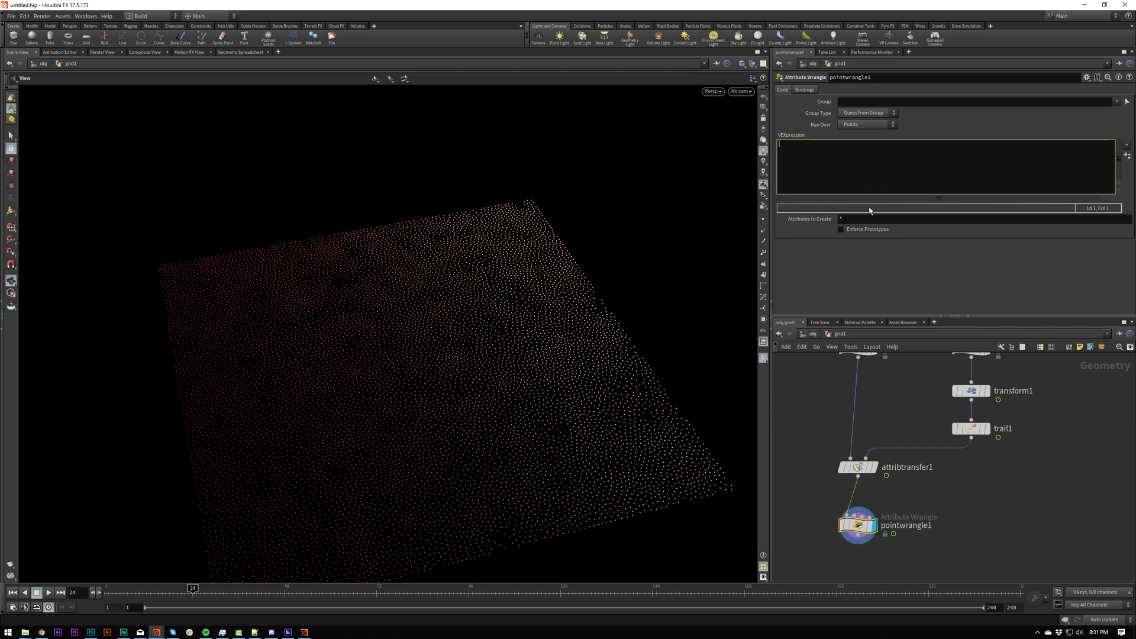
{"action": "type", "text": "@P.y = @trans;"}
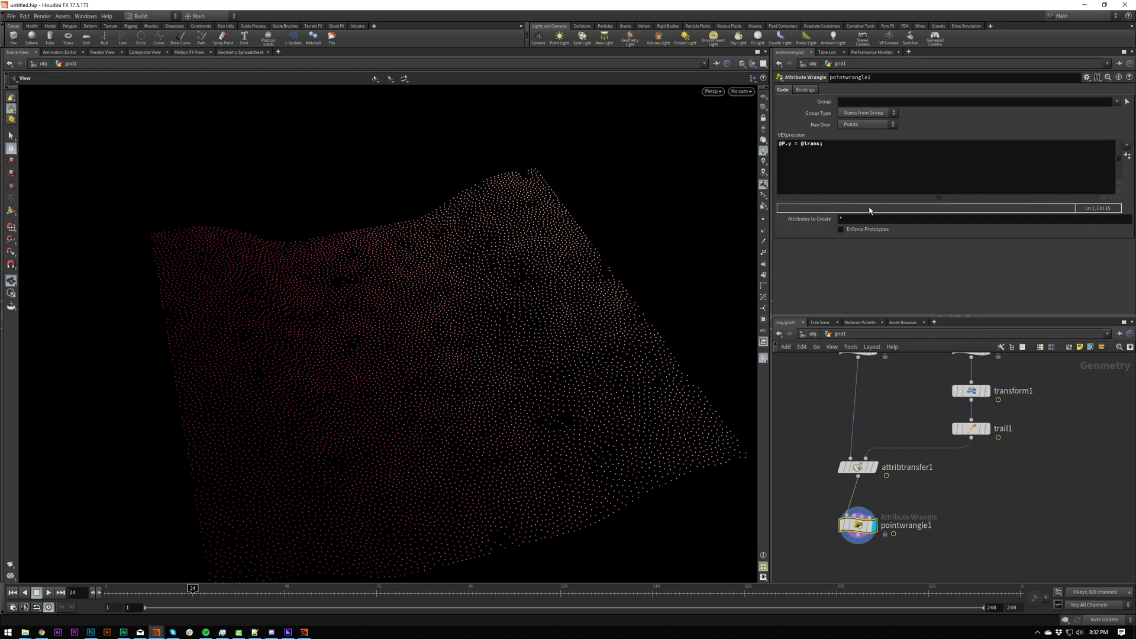
Step: Play from frame 1 and orbit the viewport to see points lifted by trans
{"action": "key", "text": "ctrl+Up"}
{"action": "key", "text": "Up"}
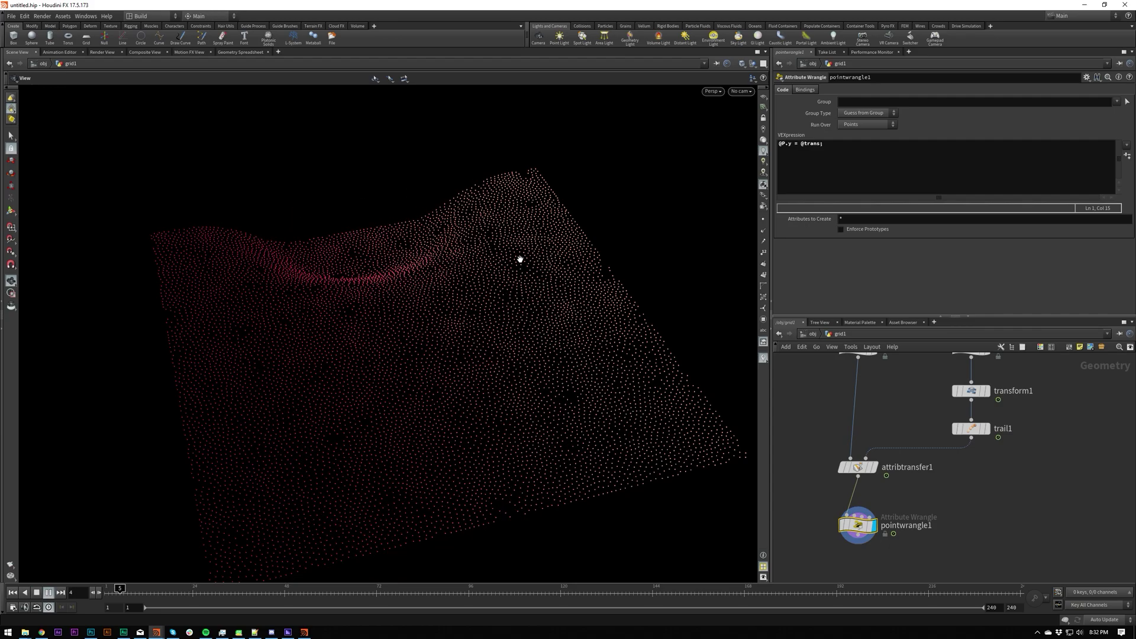
{"action": "middle_click_drag", "start_coordinate": [917, 411], "coordinate": [923, 442]}
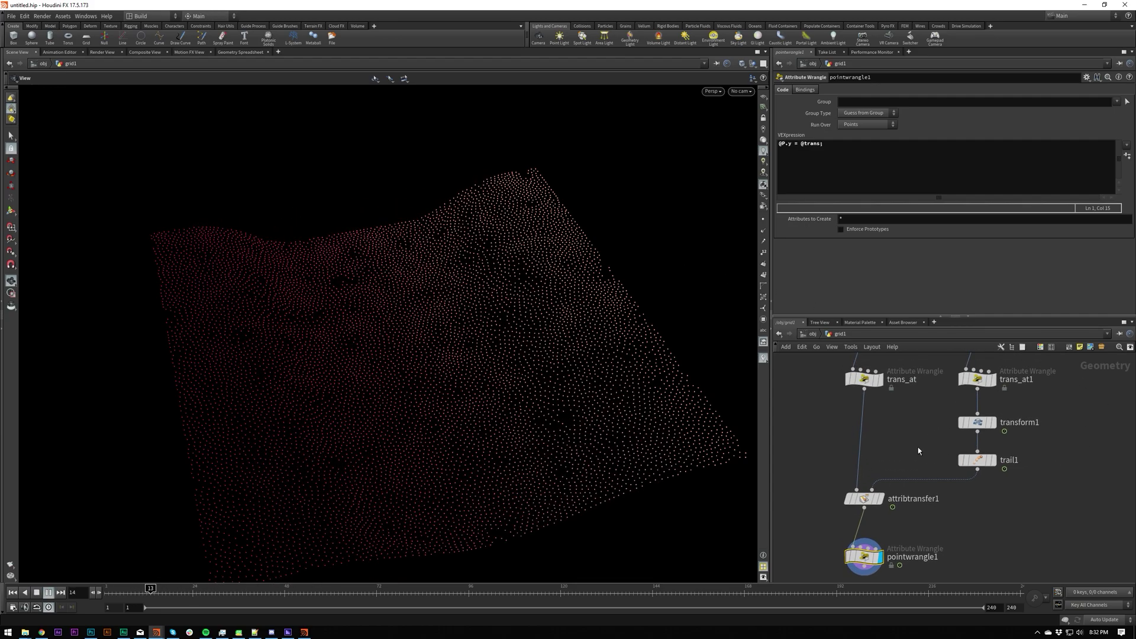
{"action": "key", "text": "ctrl+Up"}
{"action": "left_click_drag", "start_coordinate": [381, 320], "coordinate": [483, 315]}
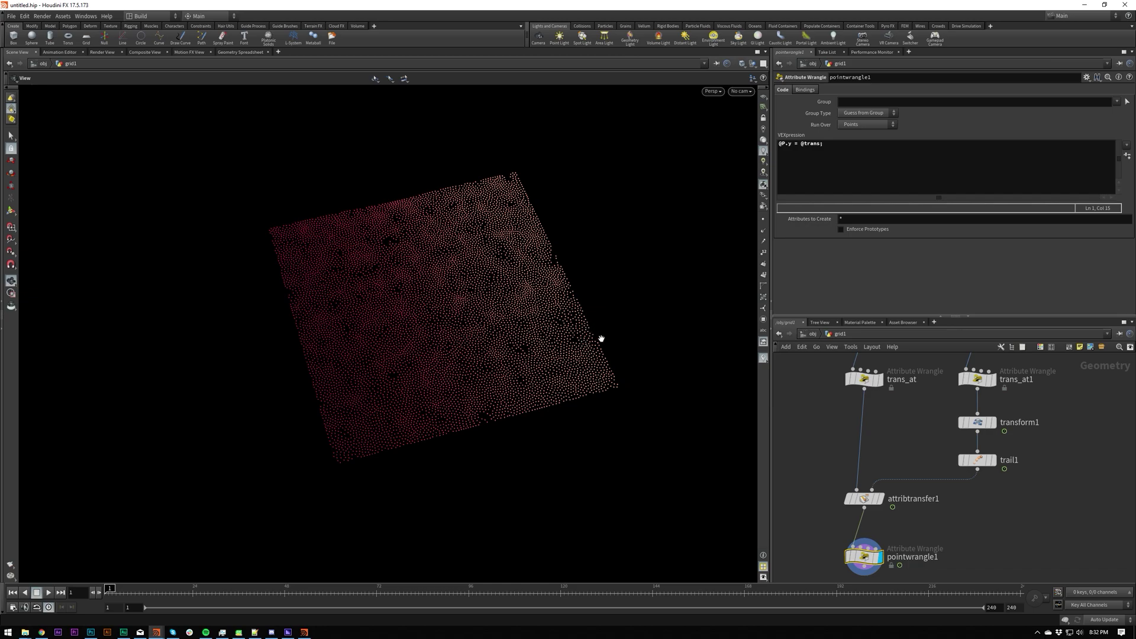
{"action": "left_click_drag", "start_coordinate": [525, 323], "coordinate": [540, 362]}
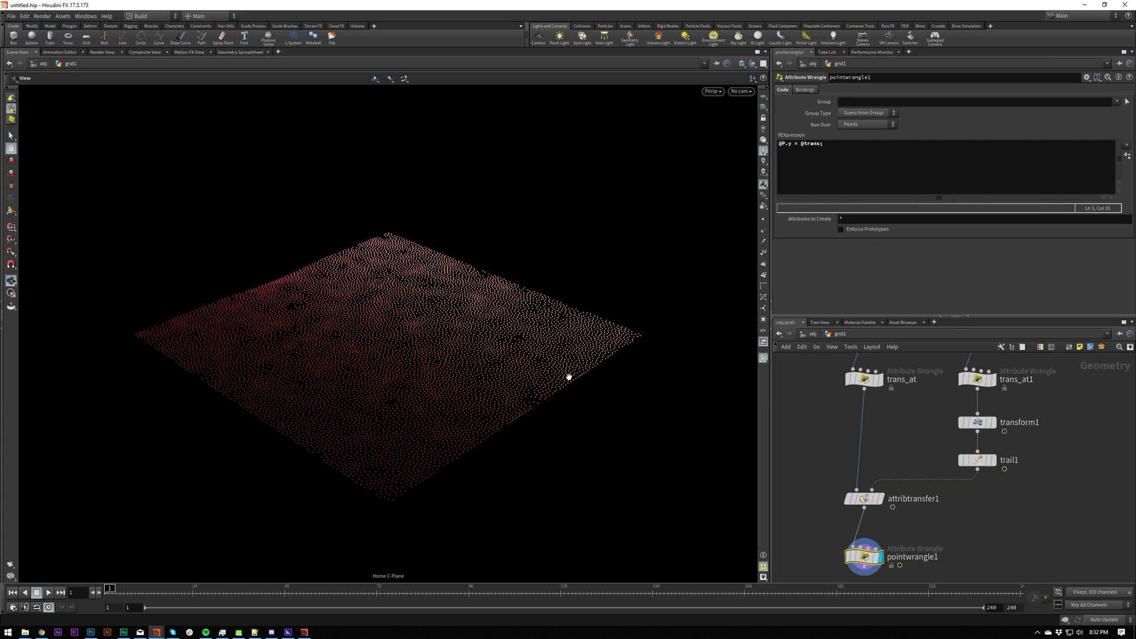